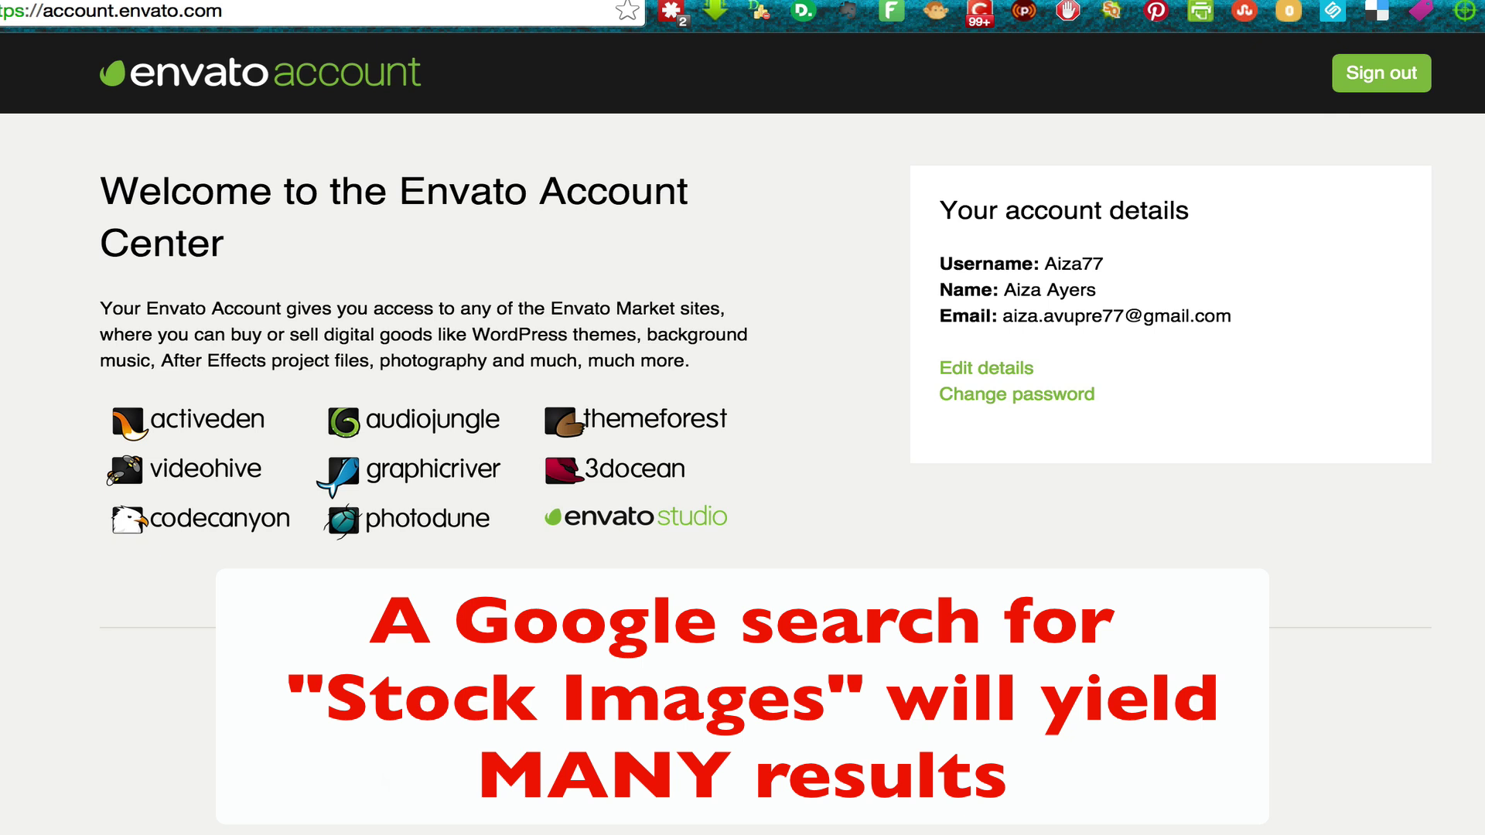
- Open the GraphicRiver marketplace and look through the featured and new items on its home page
{"action": "left_click", "coordinate": [425, 471]}
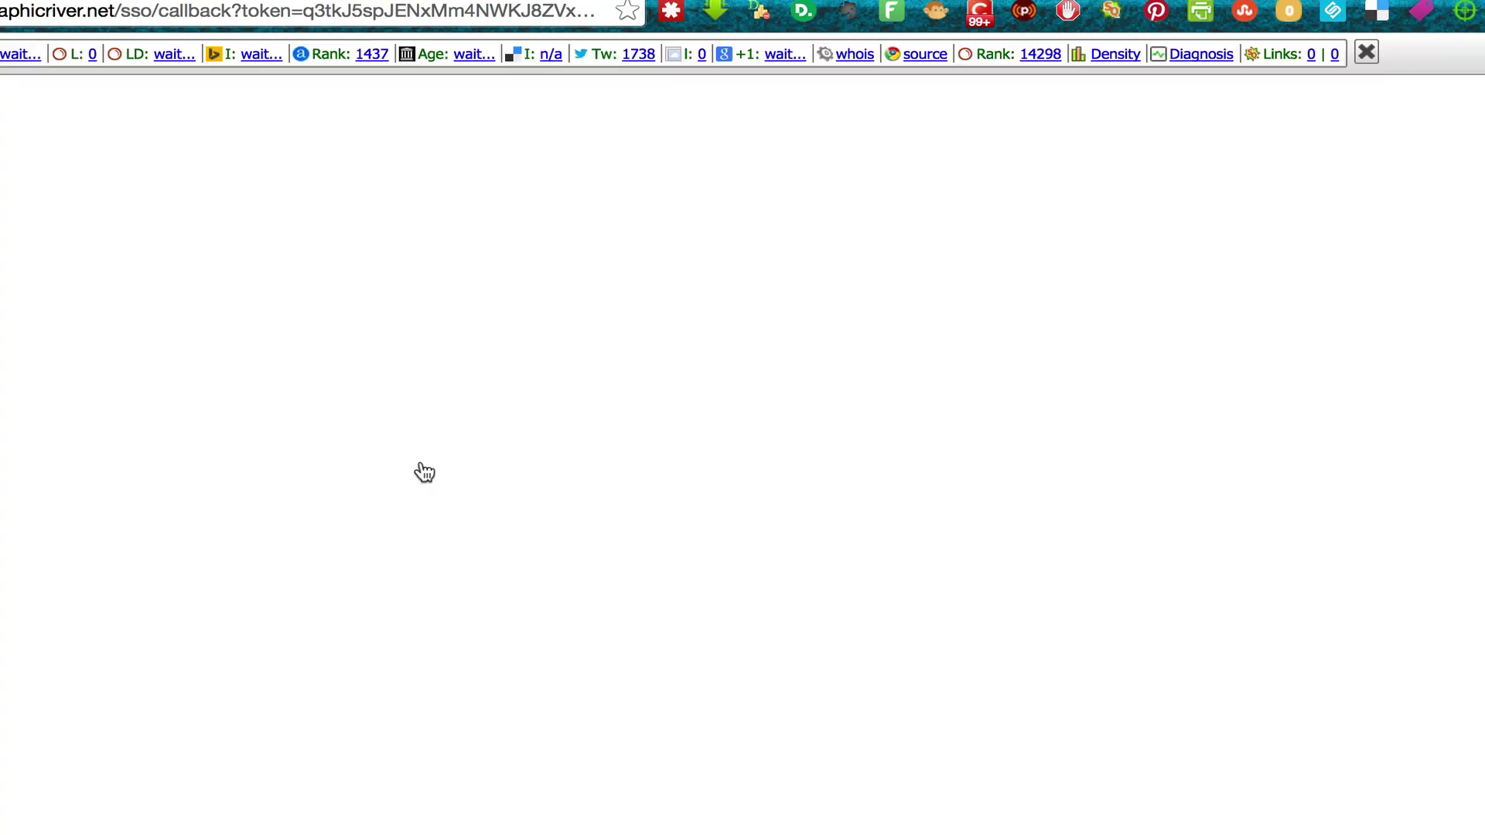
{"action": "scroll", "coordinate": [234, 653], "scroll_direction": "down", "scroll_amount": 5}
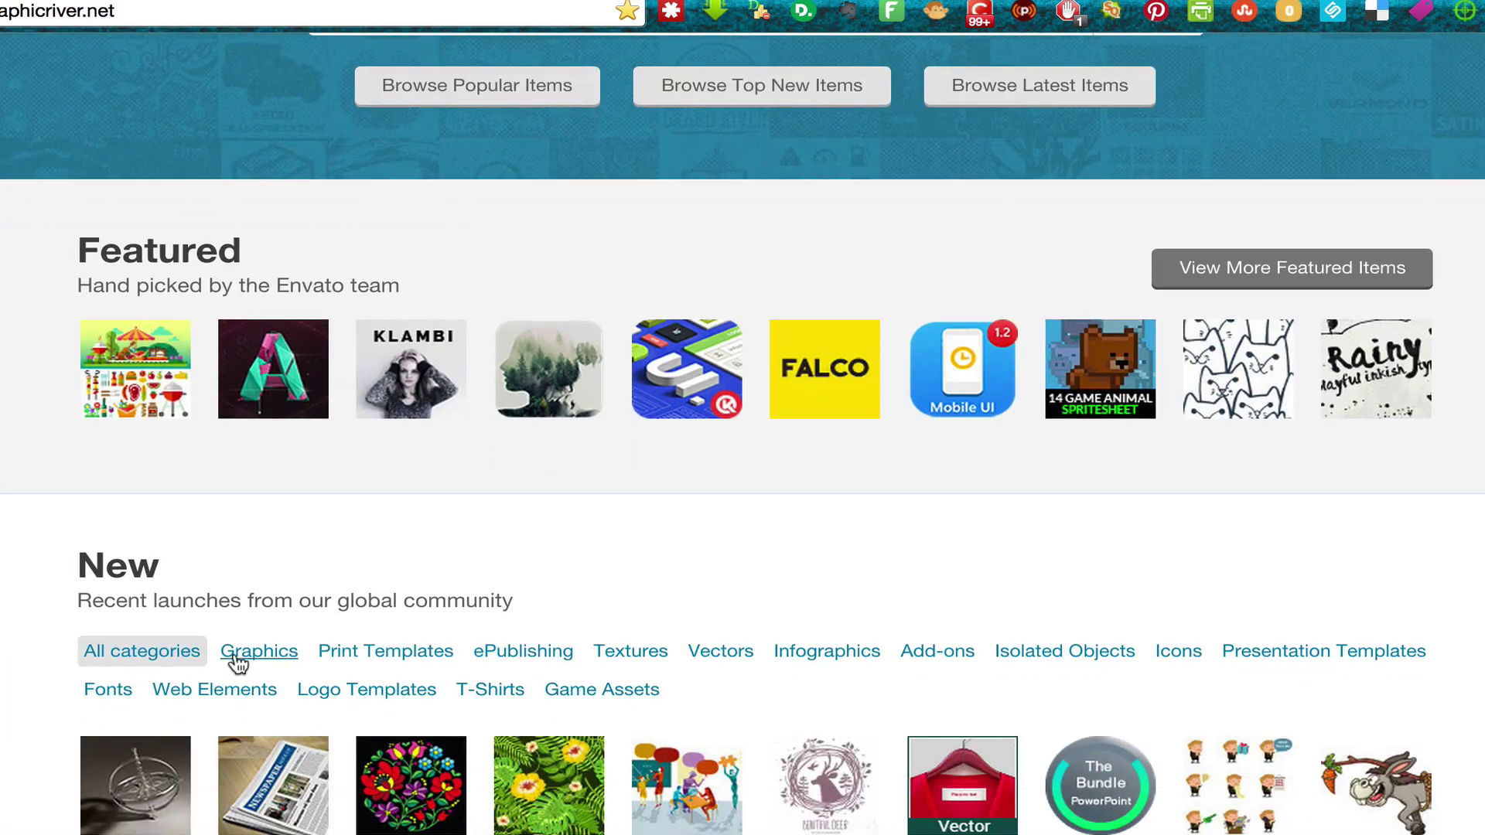
{"action": "scroll", "coordinate": [234, 654], "scroll_direction": "down", "scroll_amount": 3}
{"action": "scroll", "coordinate": [742, 435], "scroll_direction": "down", "scroll_amount": 3}
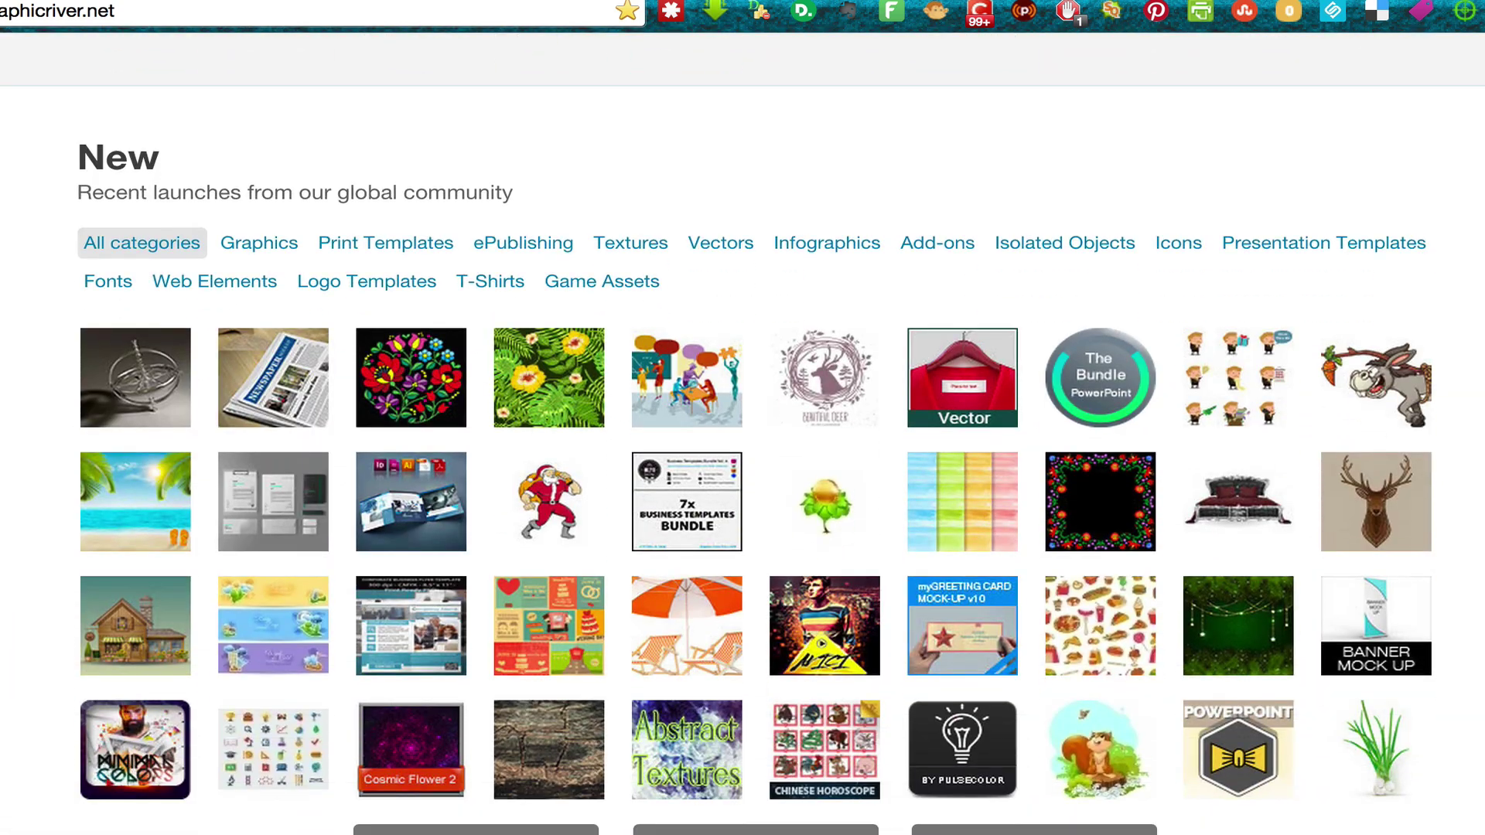
{"action": "scroll", "coordinate": [247, 381], "scroll_direction": "up", "scroll_amount": 10}
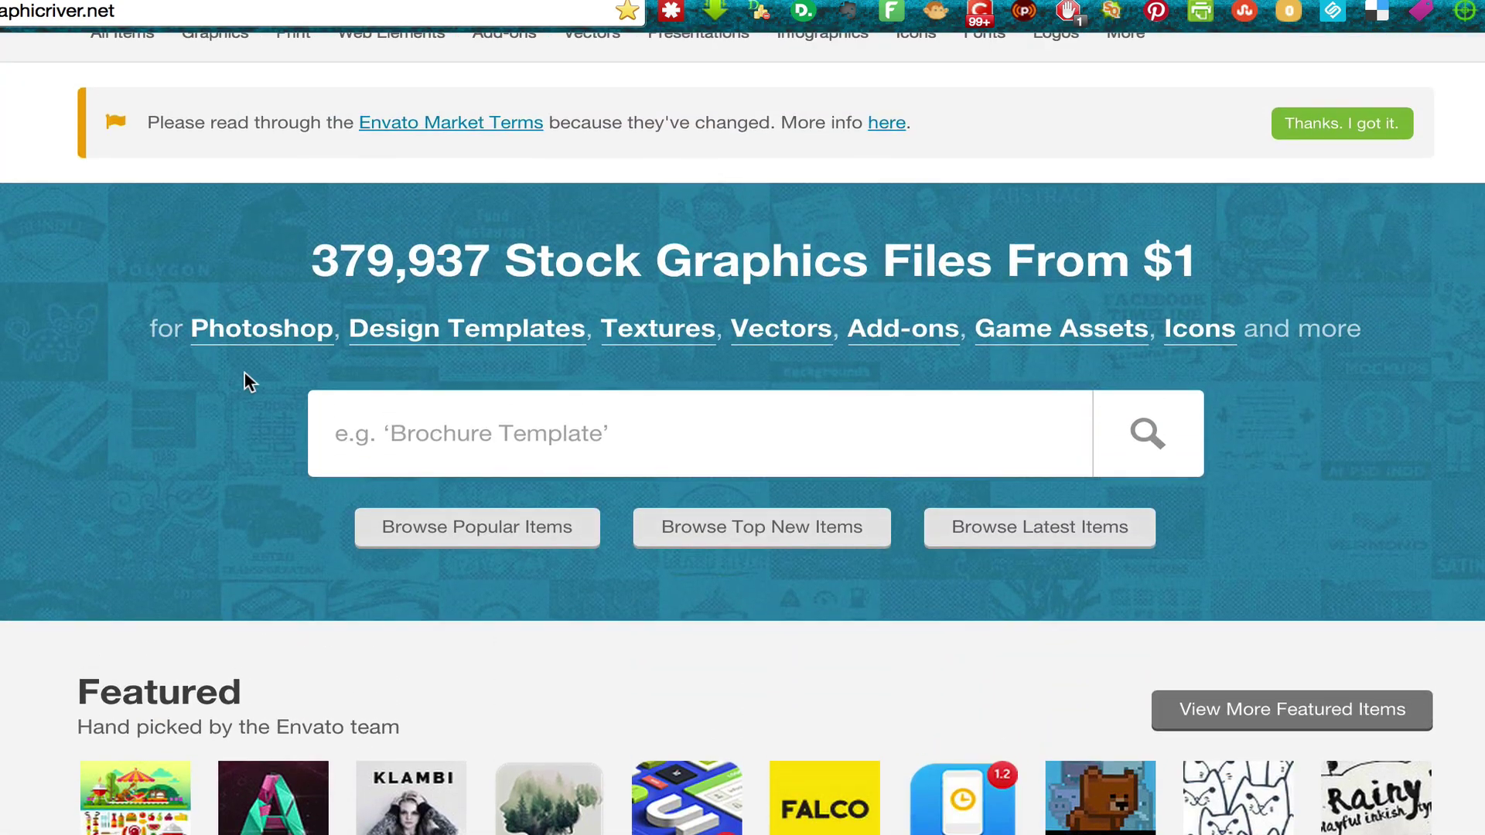
- Search GraphicRiver for "abundance"
{"action": "left_click", "coordinate": [354, 421]}
{"action": "type", "text": "a"}
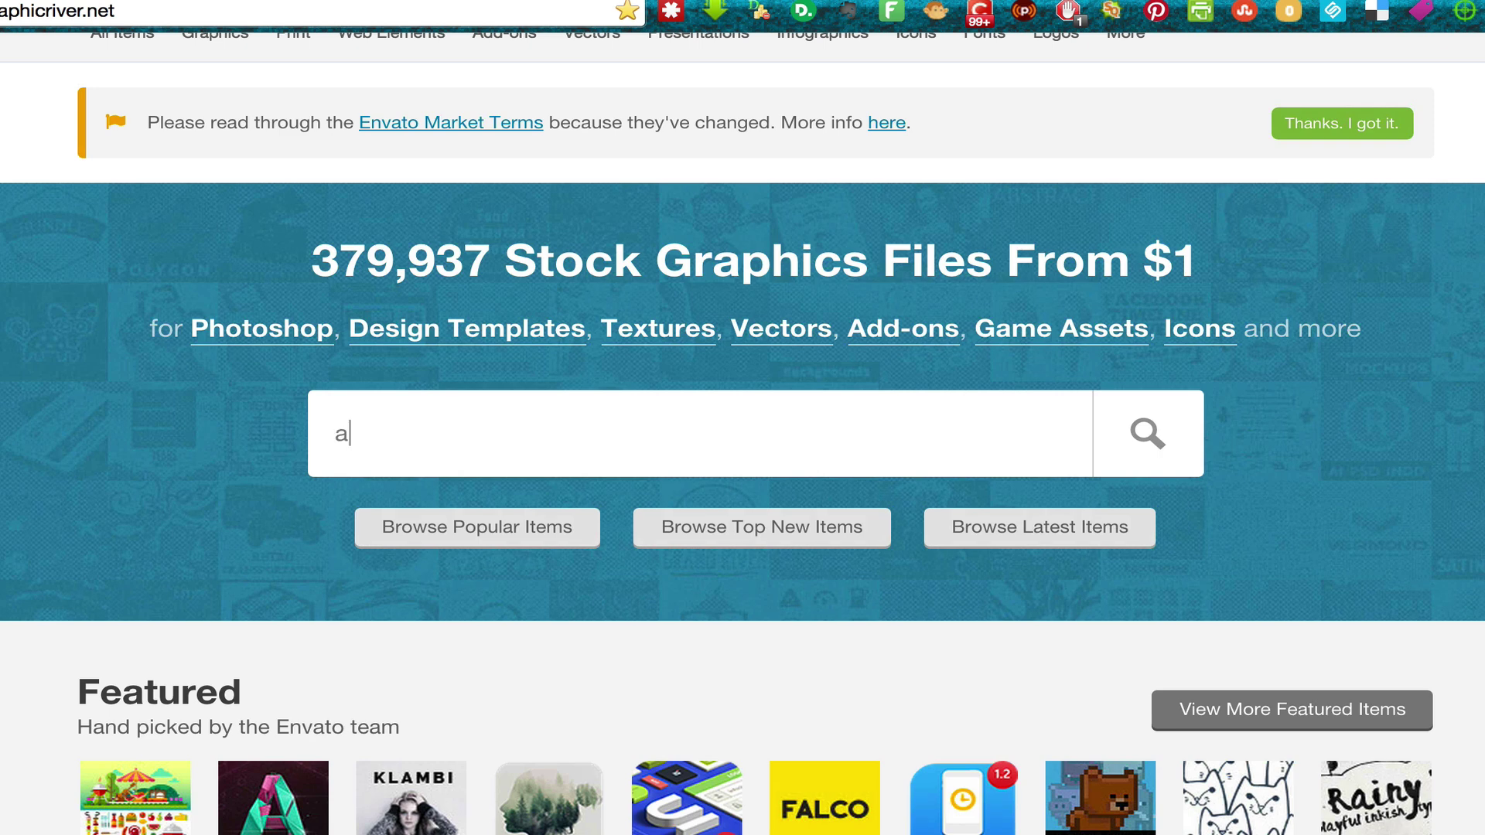
{"action": "type", "text": "bundance"}
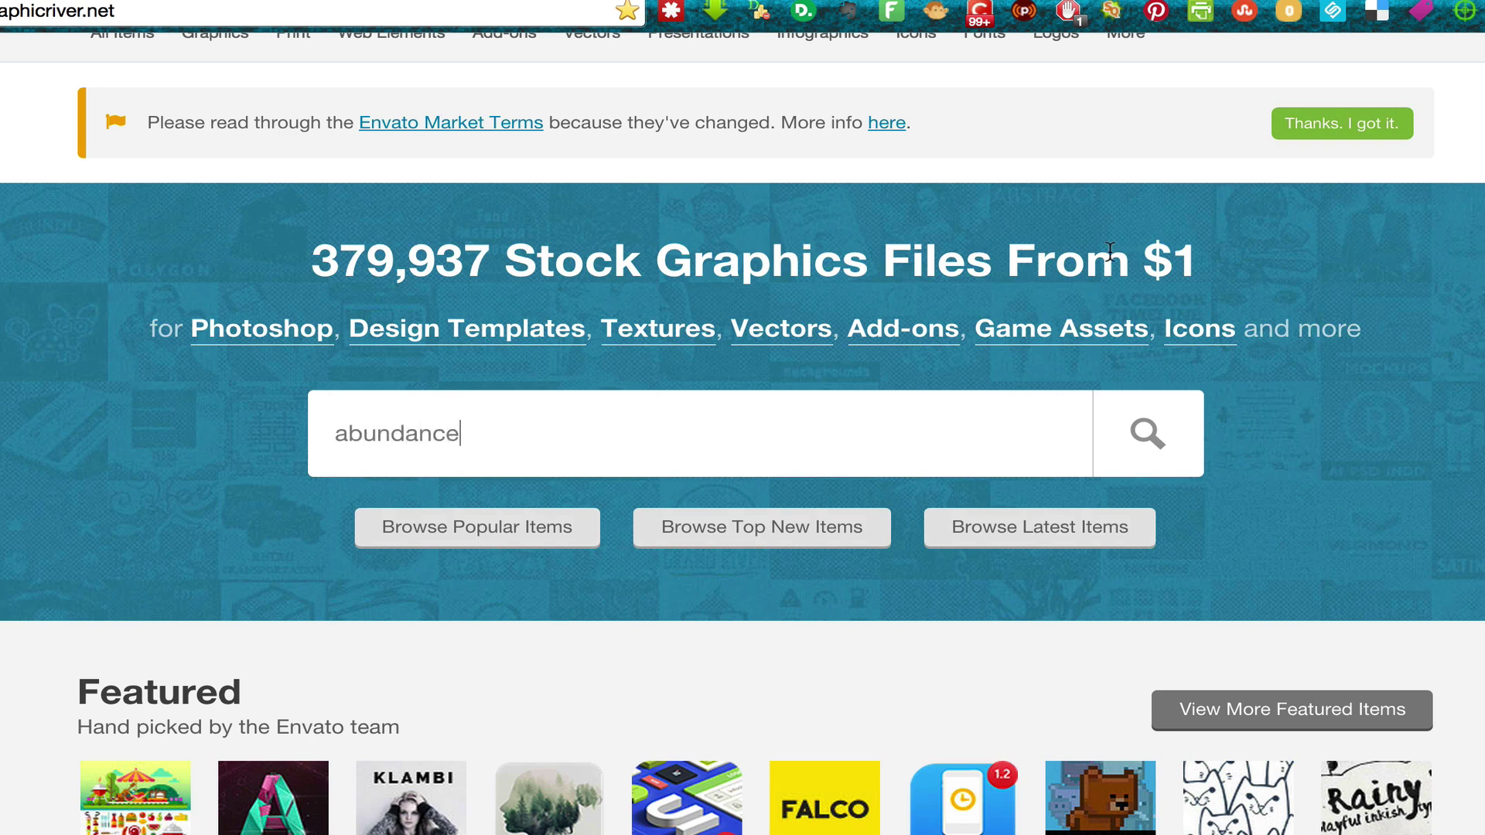
{"action": "left_click", "coordinate": [1148, 440]}
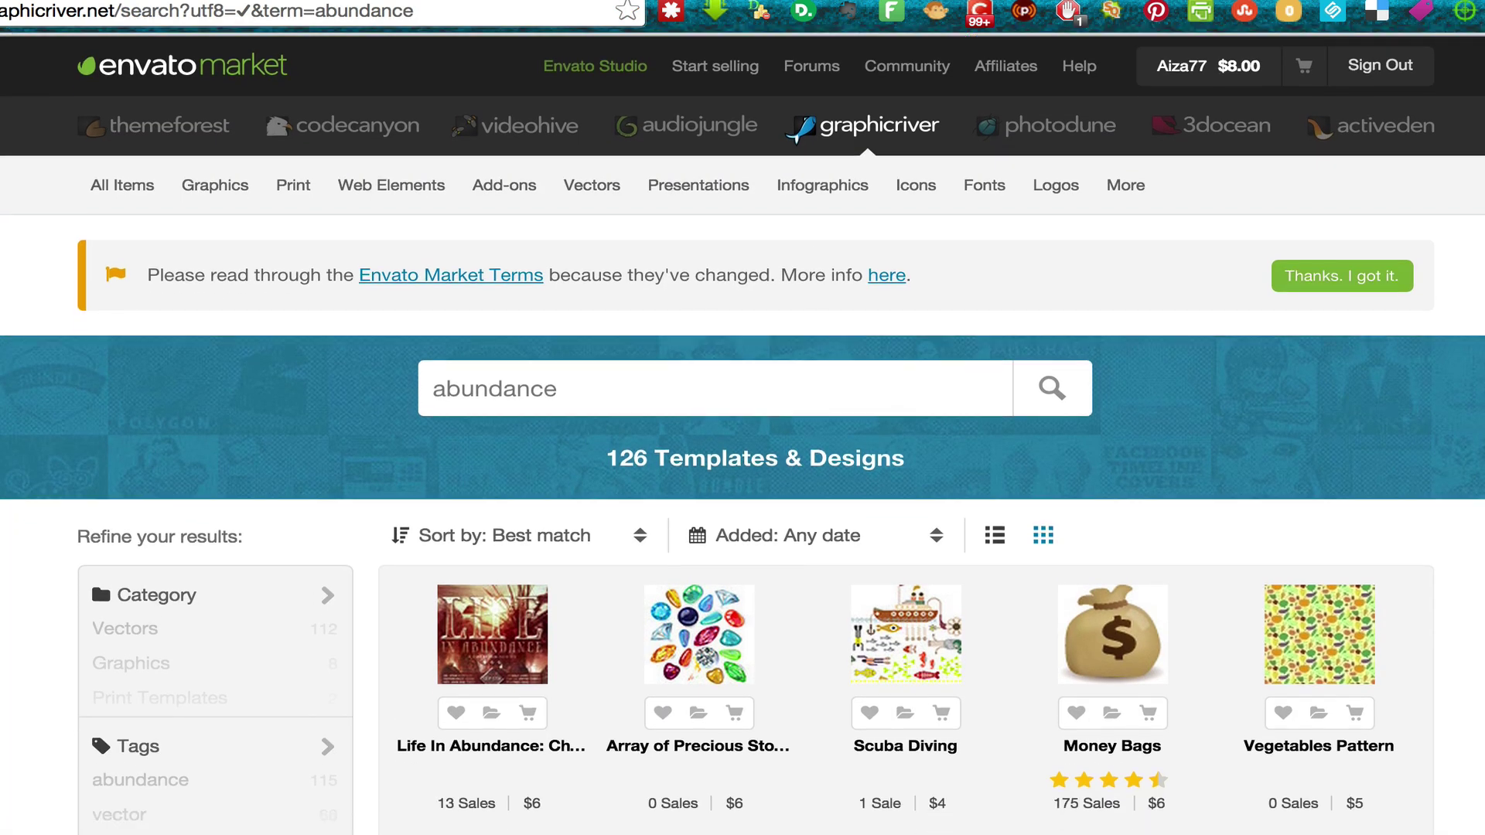
- Look through the abundance stock graphics, checking their previews and prices for images that suit an ad
{"action": "scroll", "coordinate": [1286, 418], "scroll_direction": "down", "scroll_amount": 4}
{"action": "mouse_move", "coordinate": [1129, 317]}
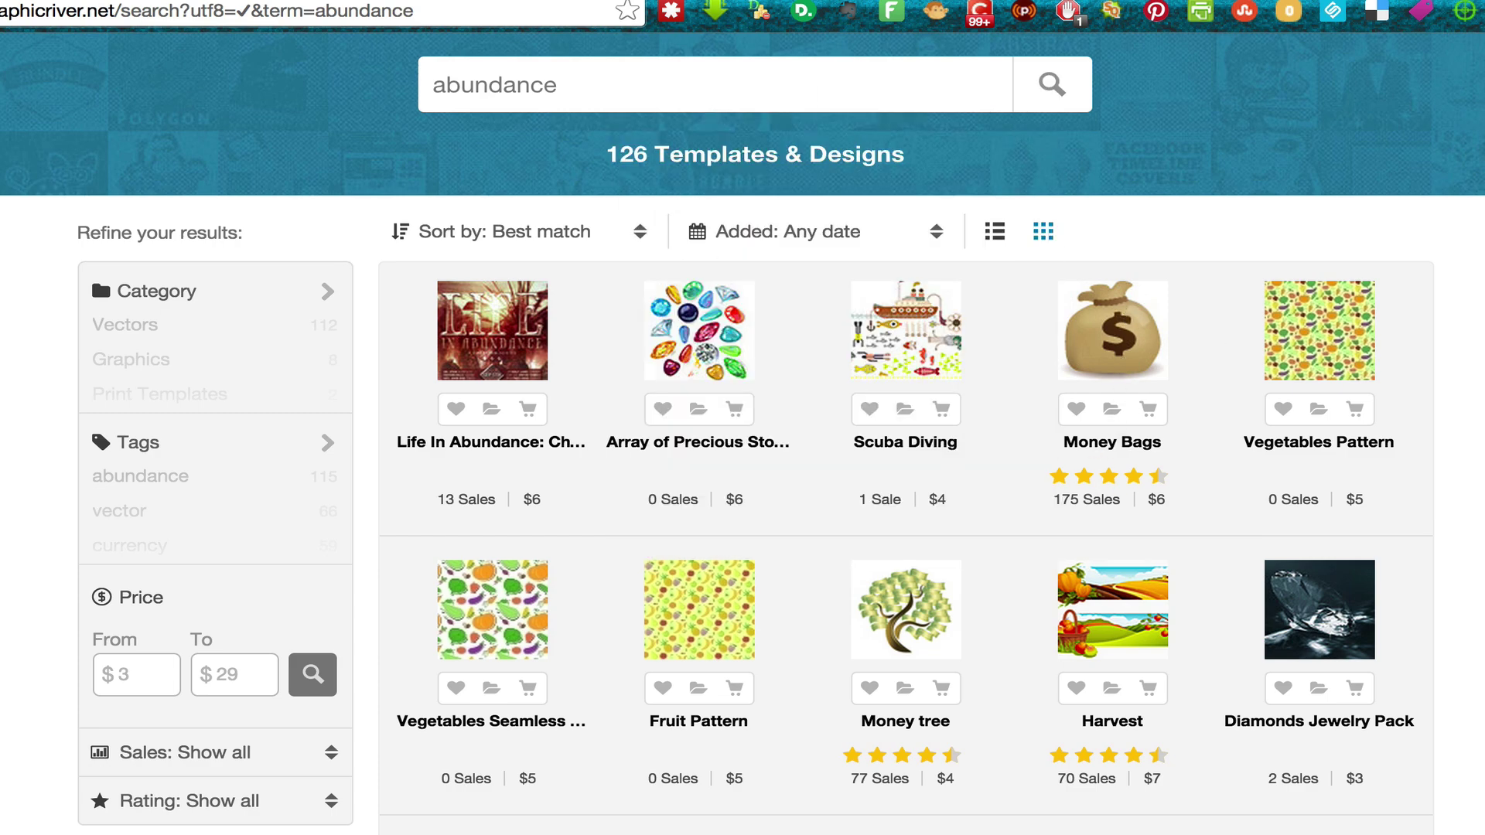
{"action": "scroll", "coordinate": [1127, 367], "scroll_direction": "down", "scroll_amount": 2}
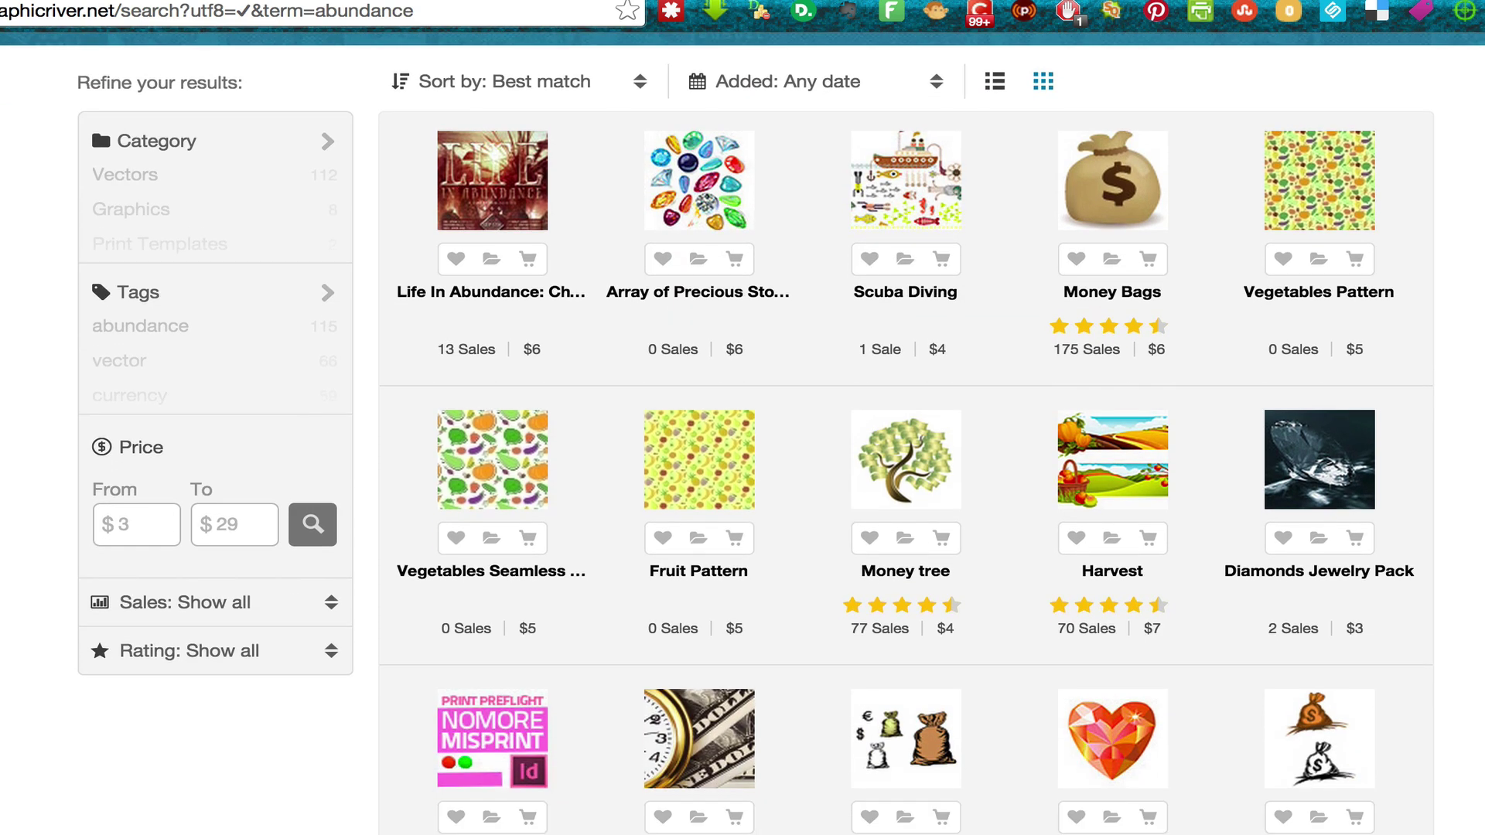
{"action": "mouse_move", "coordinate": [665, 733]}
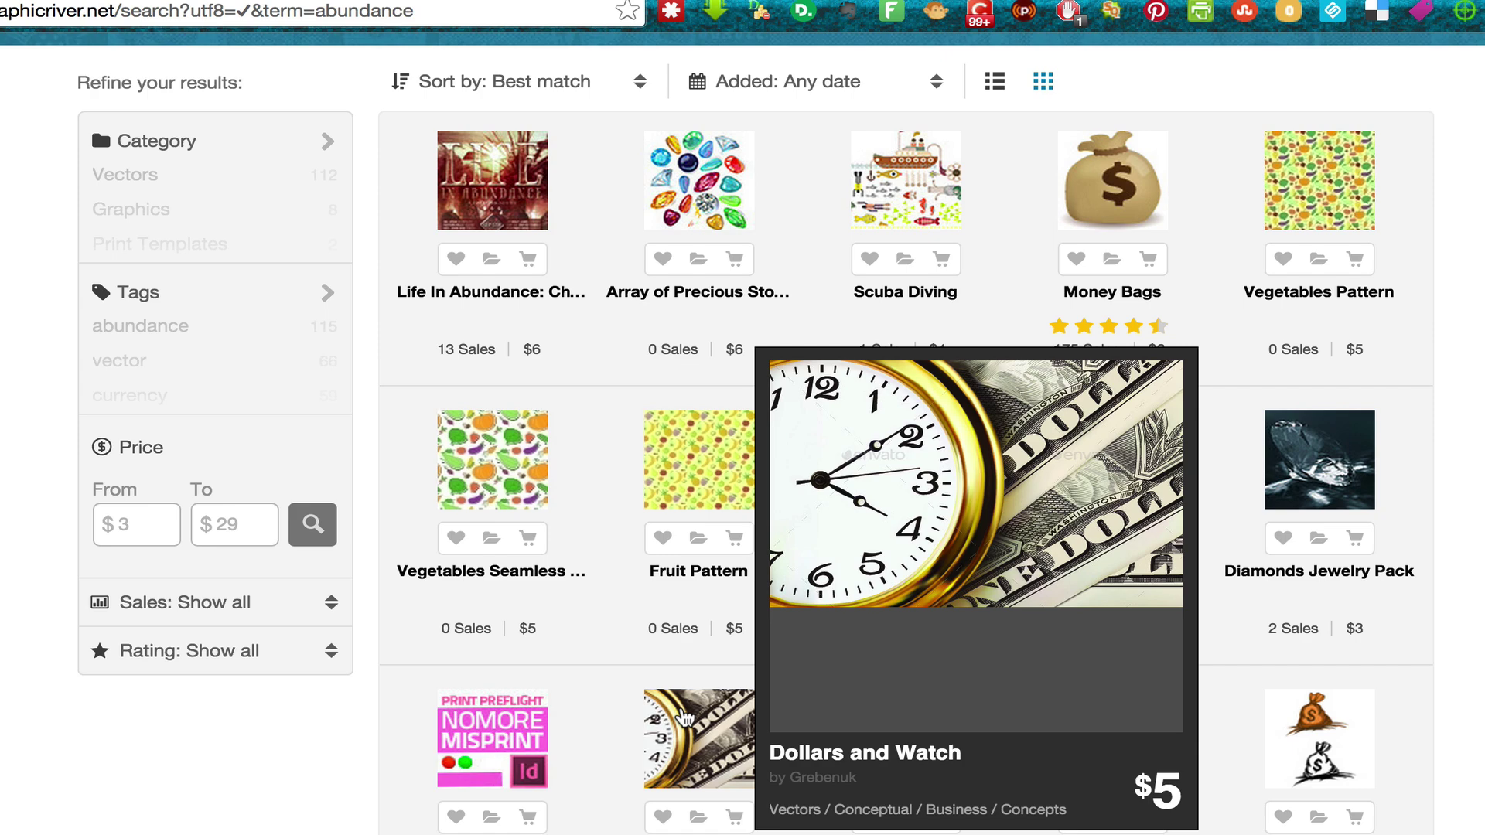
{"action": "scroll", "coordinate": [684, 717], "scroll_direction": "down", "scroll_amount": 9}
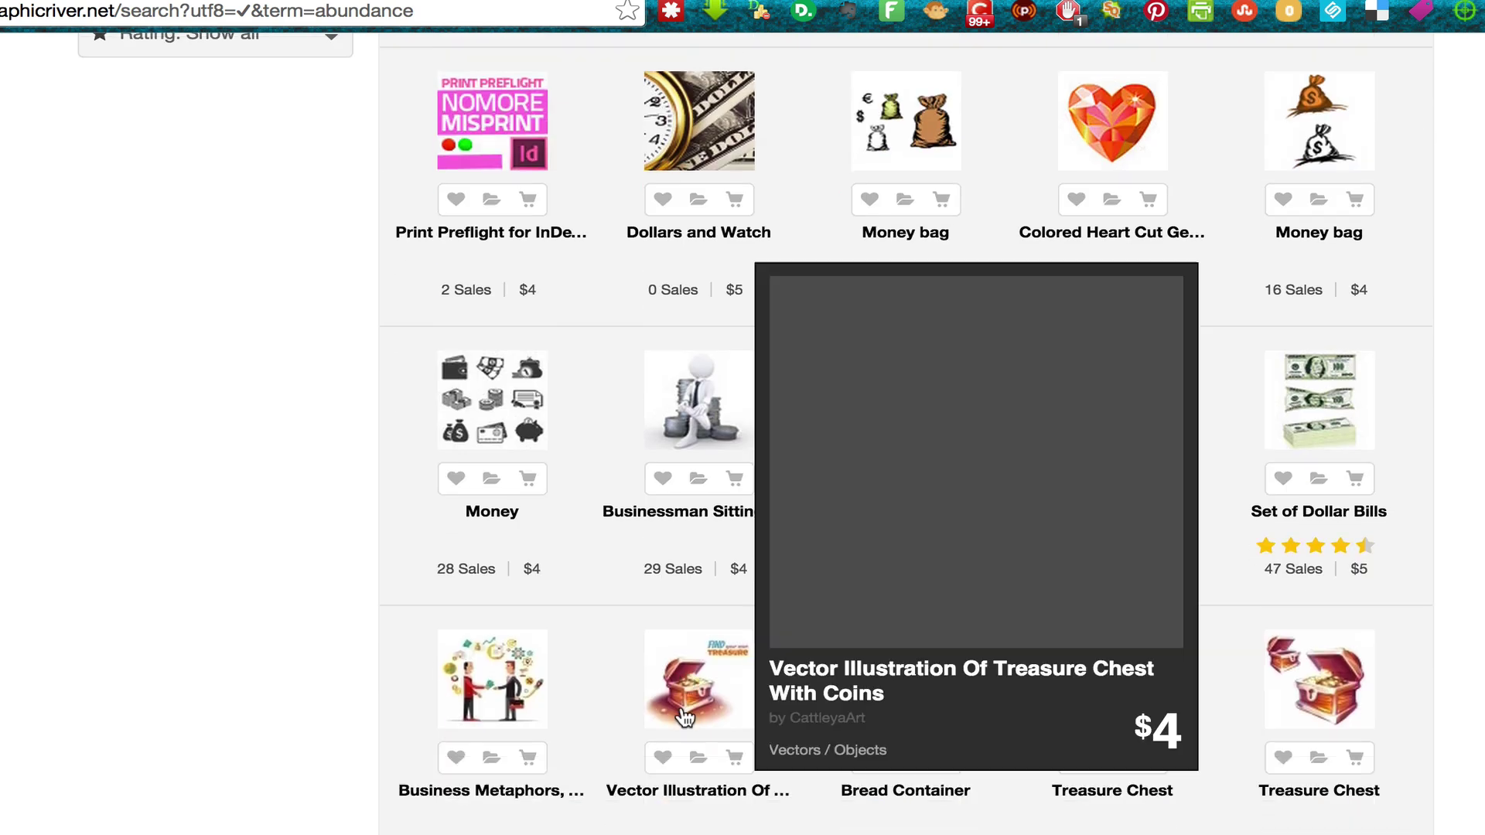
{"action": "scroll", "coordinate": [228, 736], "scroll_direction": "down", "scroll_amount": 3}
{"action": "scroll", "coordinate": [229, 742], "scroll_direction": "down", "scroll_amount": 2}
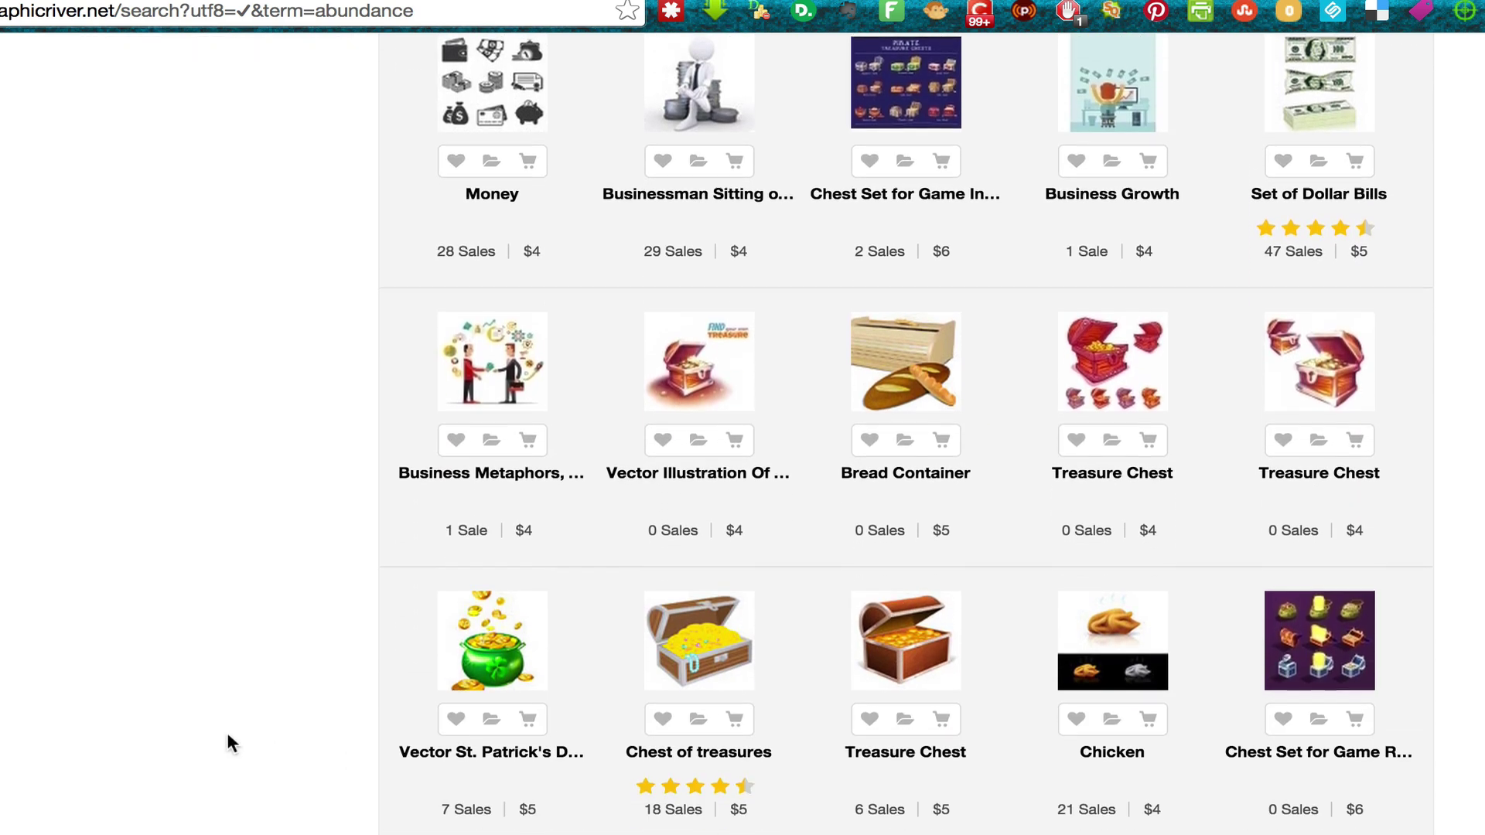
{"action": "mouse_move", "coordinate": [661, 648]}
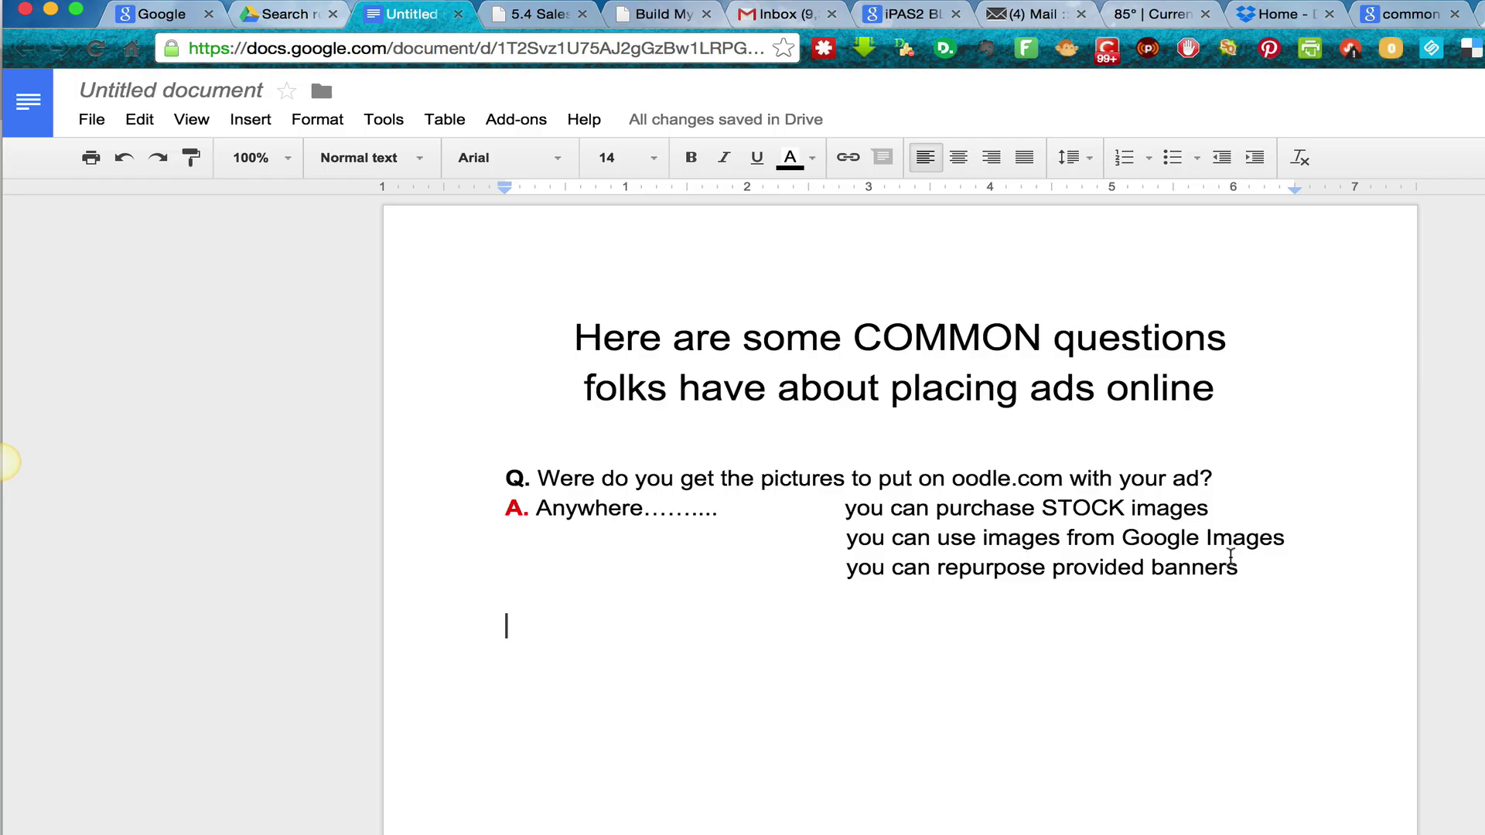
- Open google.com in a new browser tab and search for "abundance"
{"action": "key", "text": "super+t"}
{"action": "type", "text": "google.com"}
{"action": "key", "text": "Return"}
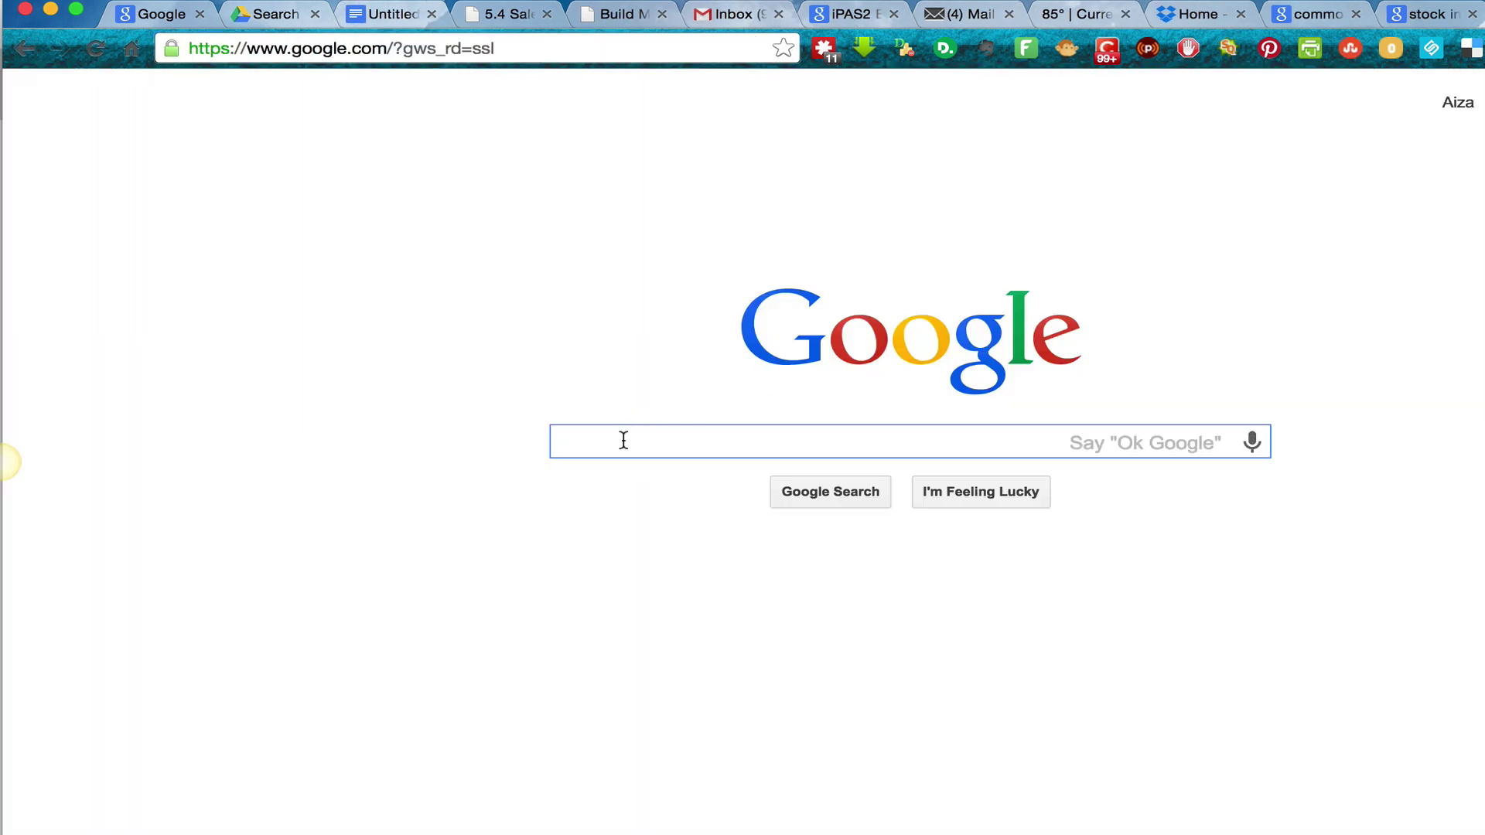
{"action": "type", "text": "abundance"}
{"action": "key", "text": "Return"}
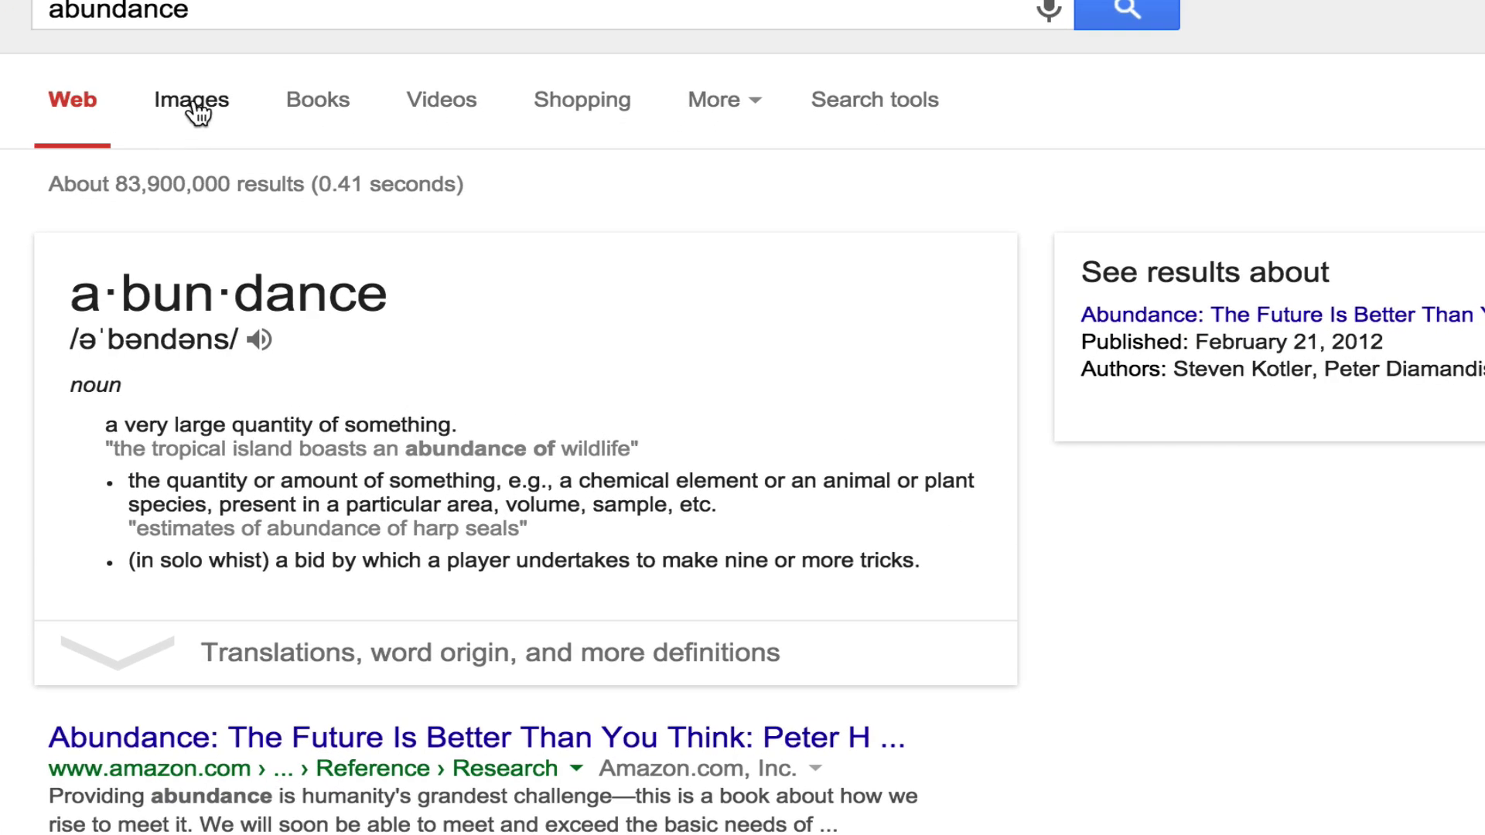
- Show the image results for abundance, narrow them to Money, and preview the photo of a hand holding dollar bills
{"action": "left_click", "coordinate": [196, 112]}
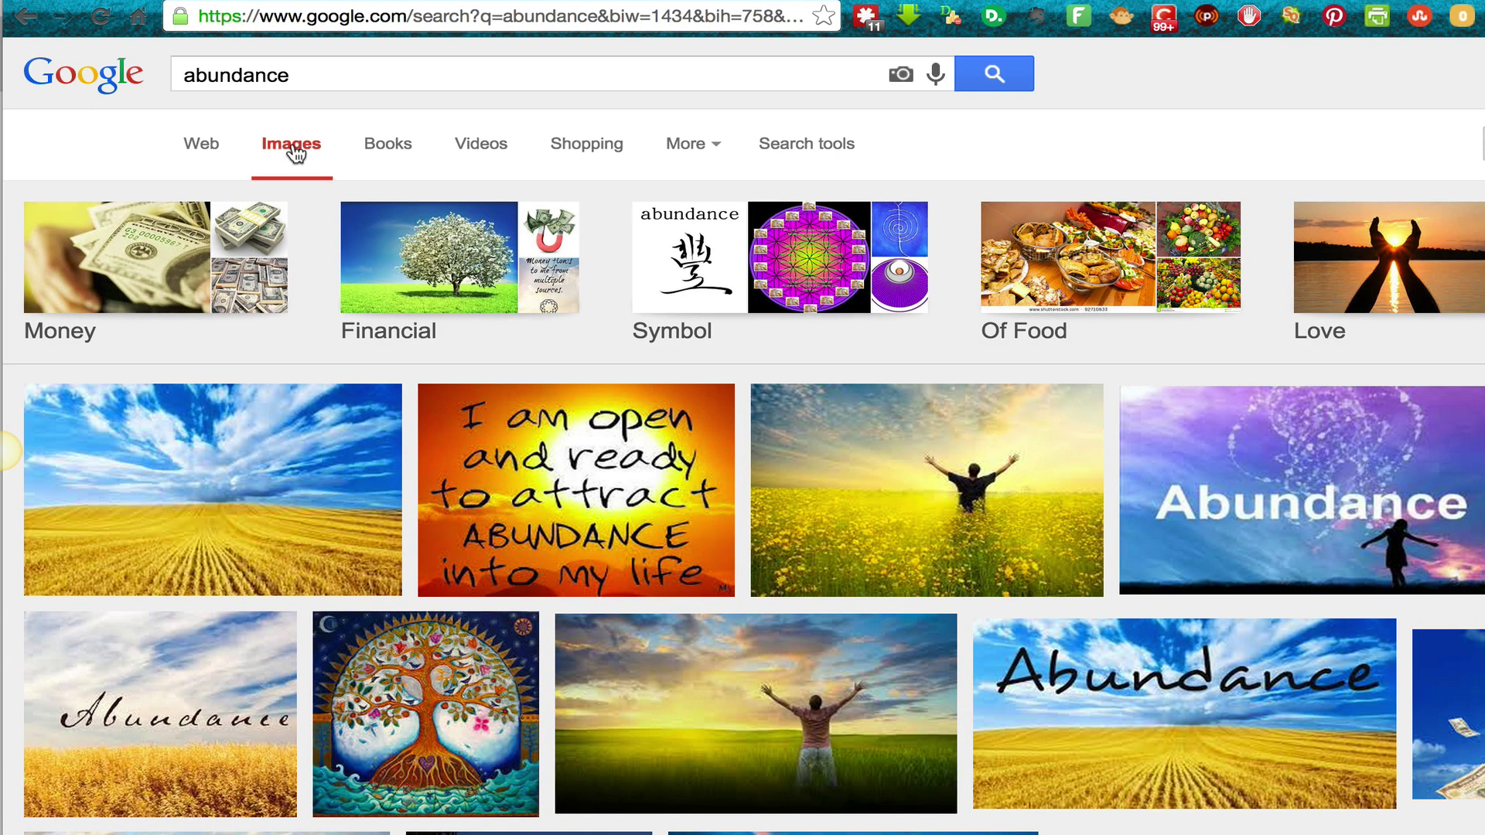
{"action": "left_click", "coordinate": [160, 266]}
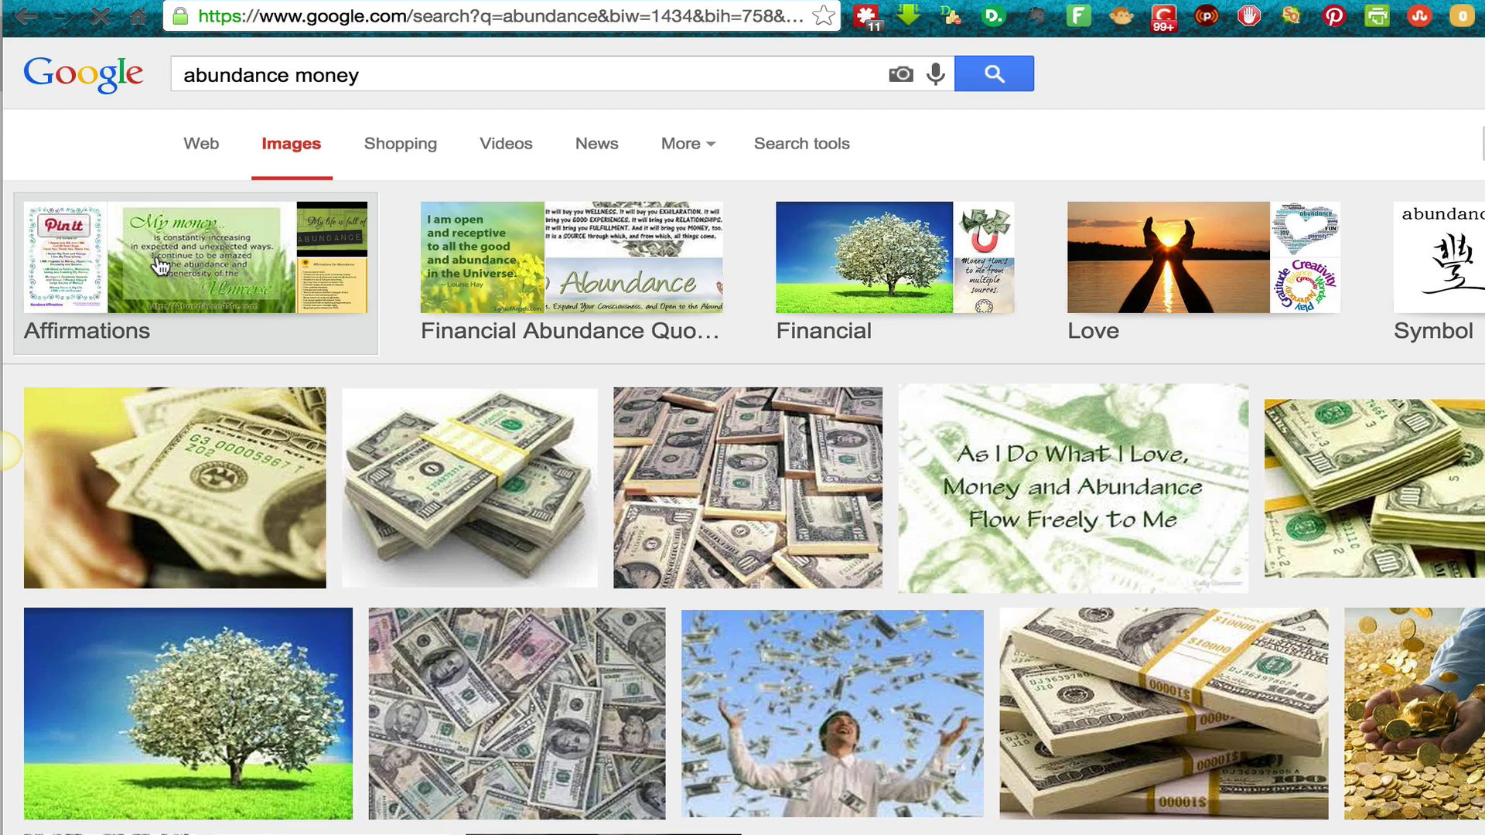
{"action": "left_click", "coordinate": [190, 453]}
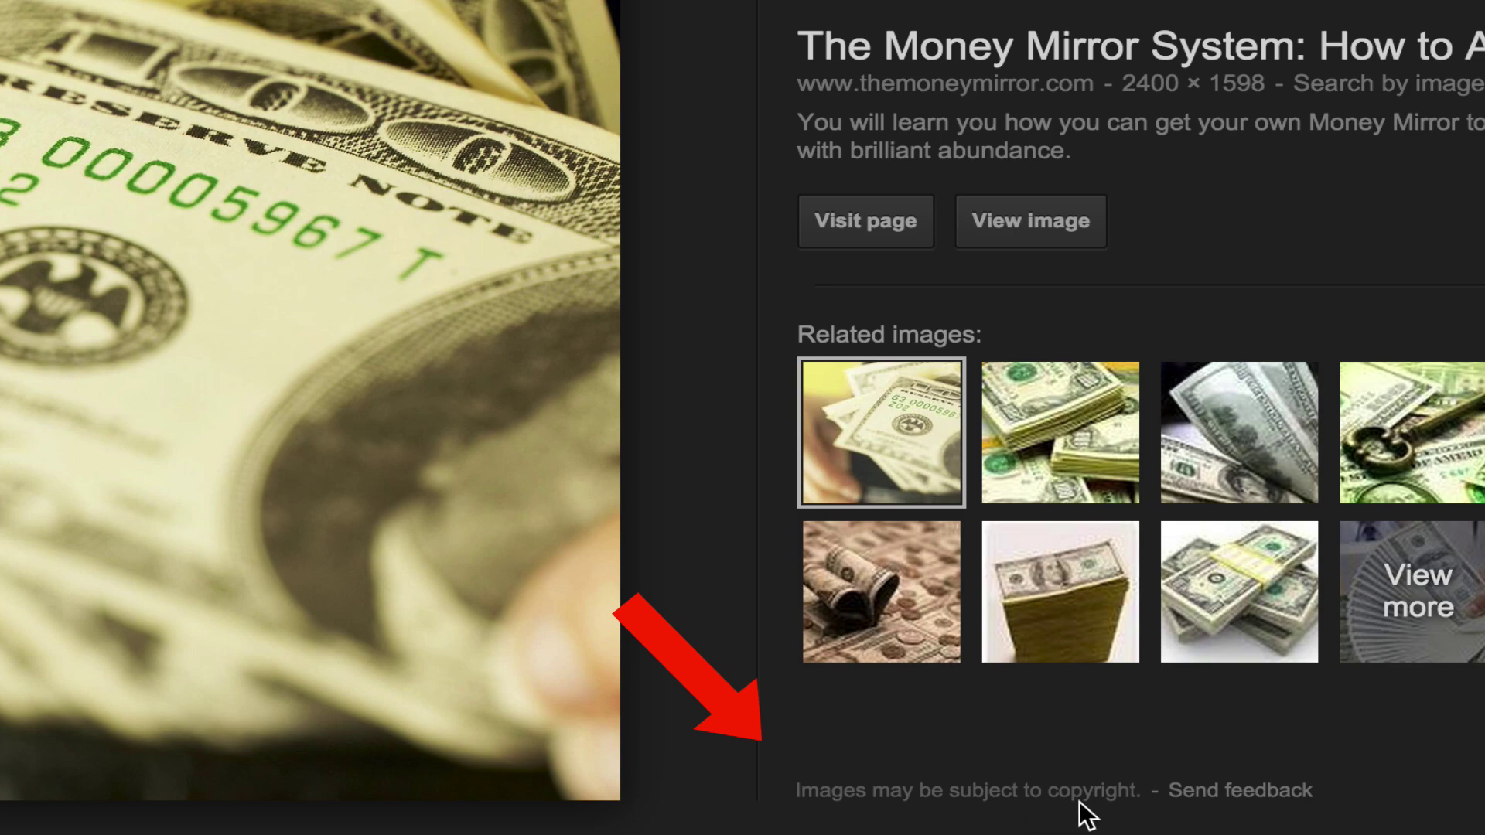
- Preview the black-and-white seagull photo with the copyright notice among the "copyright image" results
{"action": "left_click", "coordinate": [1061, 446]}
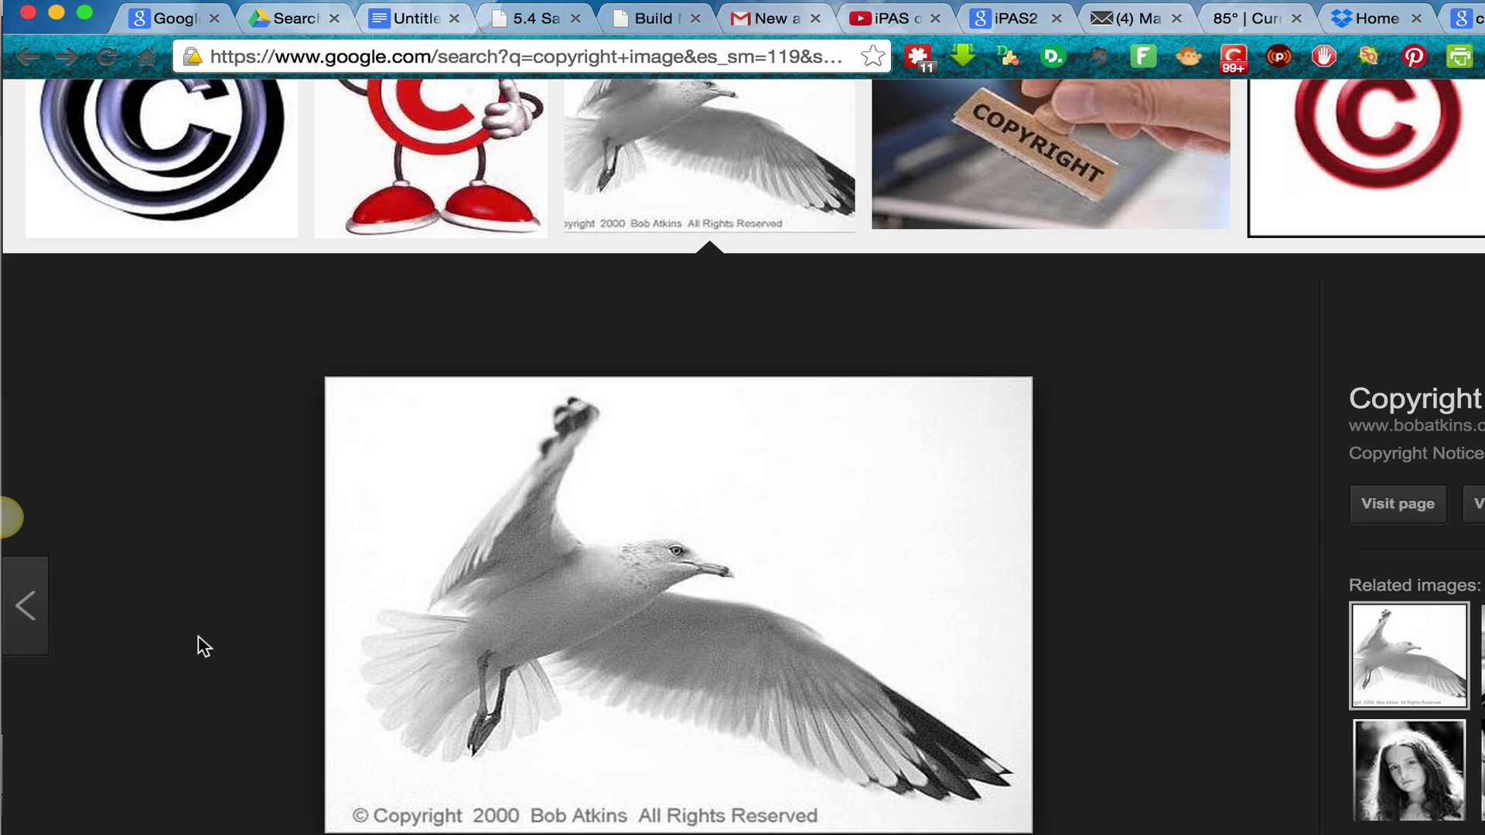
{"action": "scroll", "coordinate": [203, 646], "scroll_direction": "up", "scroll_amount": 15}
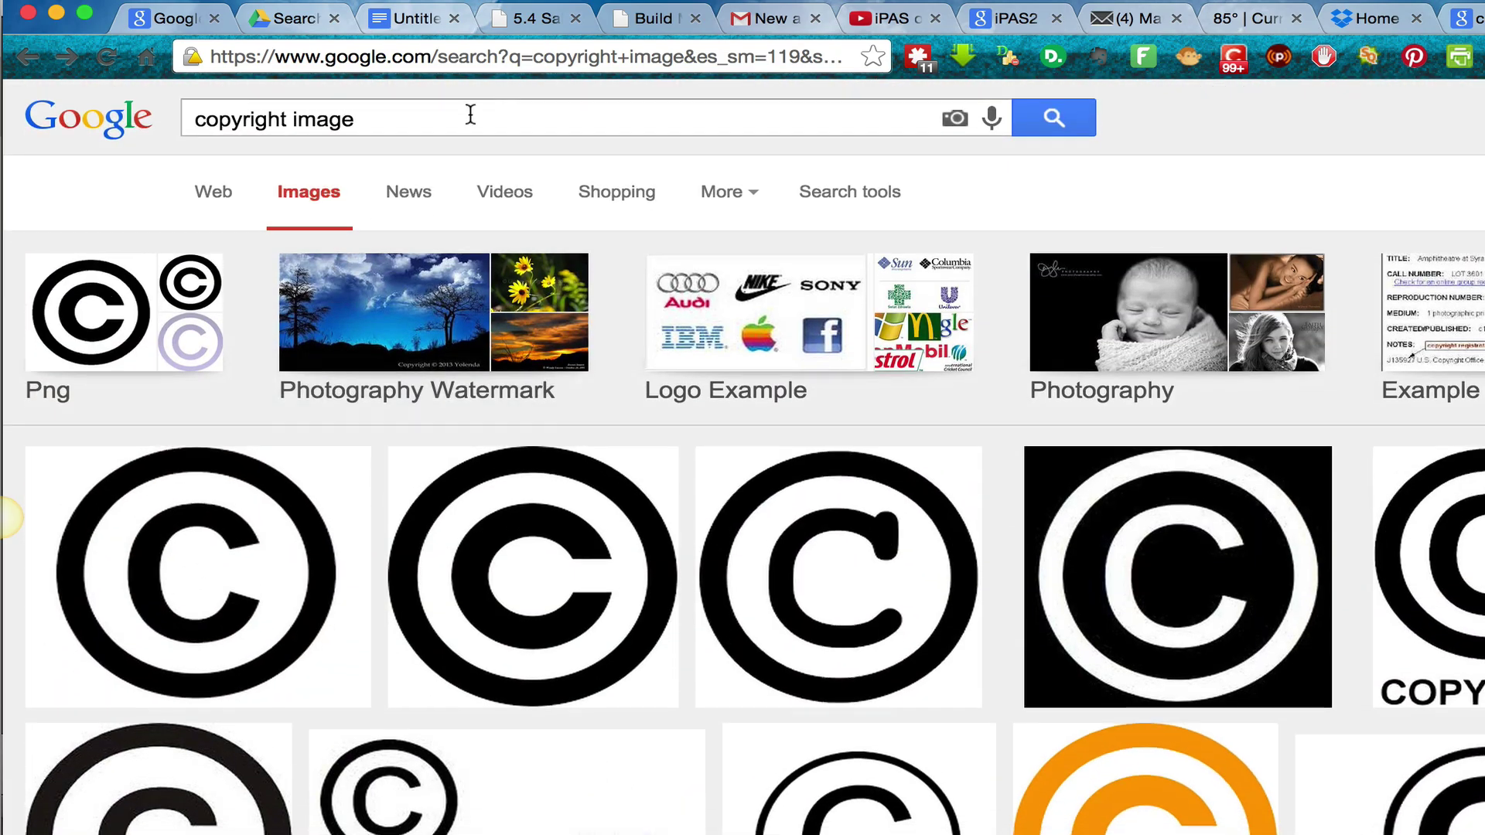
- Replace the image search term with "abundance" and run the search
{"action": "left_click", "coordinate": [470, 114]}
{"action": "key", "text": "super+a"}
{"action": "key", "text": "BackSpace"}
{"action": "type", "text": "abu"}
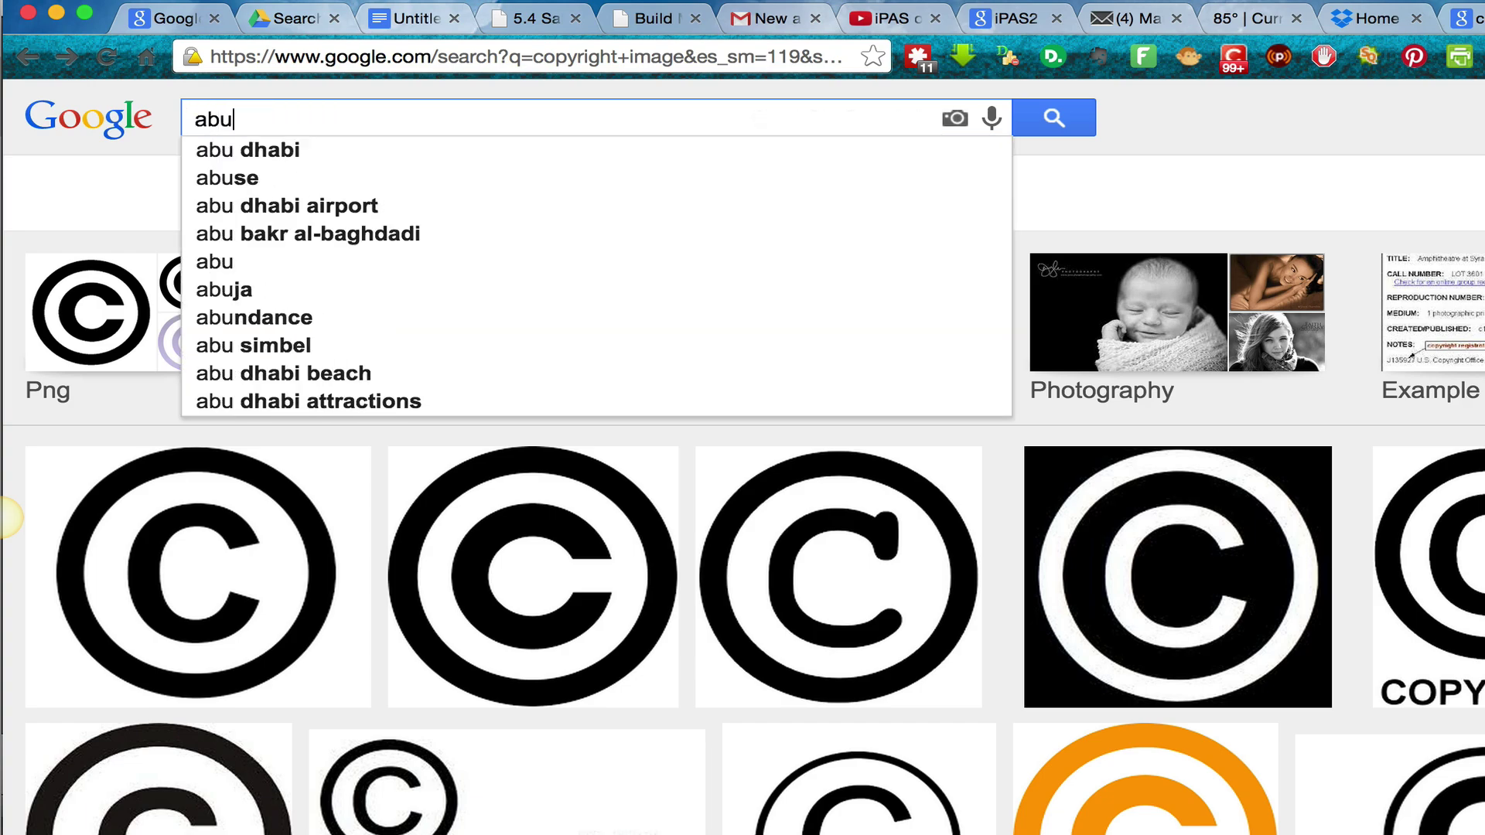
{"action": "type", "text": "ndance"}
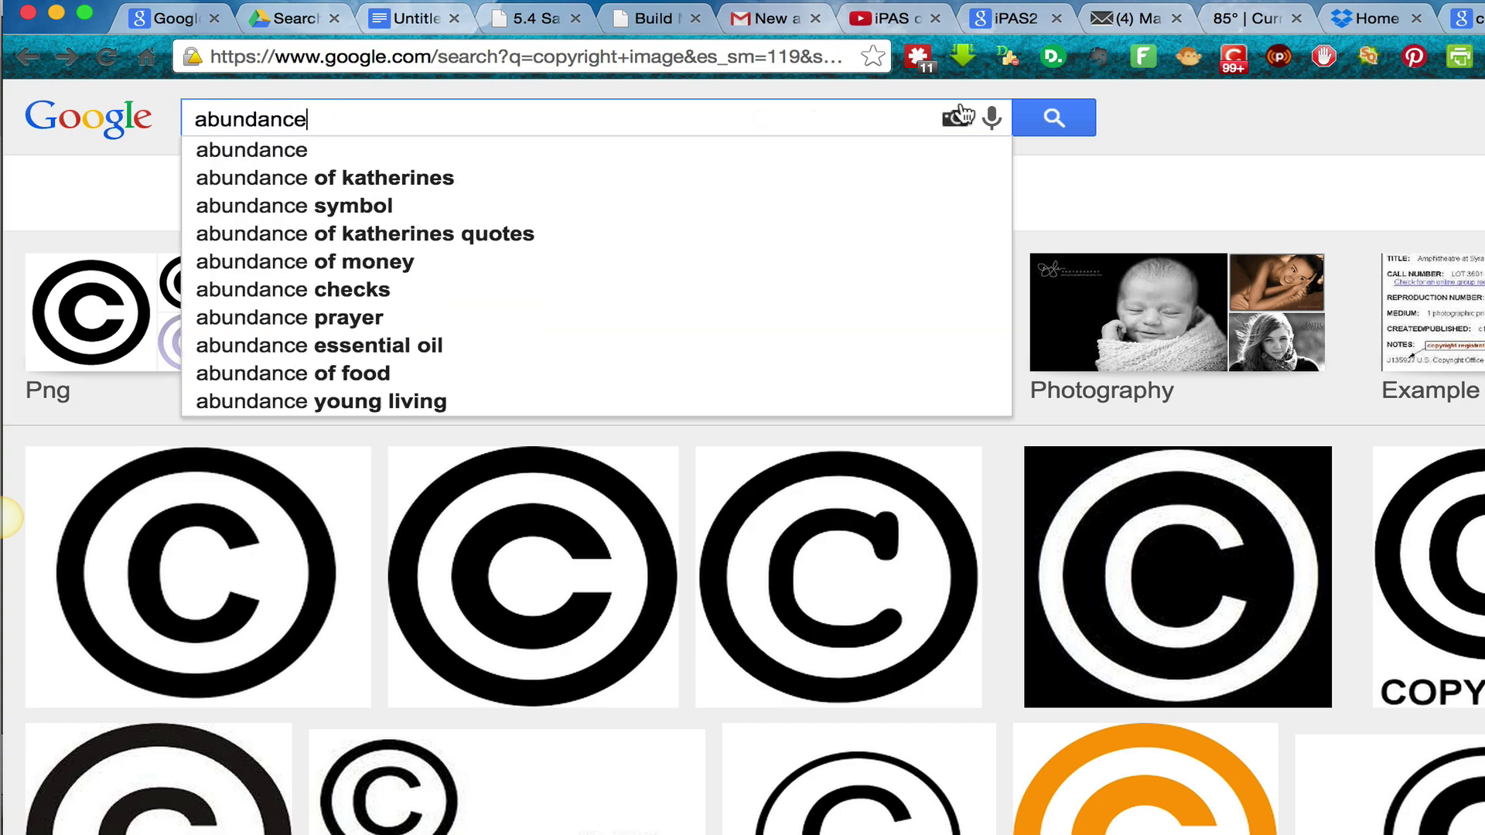
{"action": "key", "text": "Return"}
- Preview the photo of hands holding coins with a sprouting plant and save it to Downloads as abundant-life
{"action": "scroll", "coordinate": [959, 819], "scroll_direction": "down", "scroll_amount": 10}
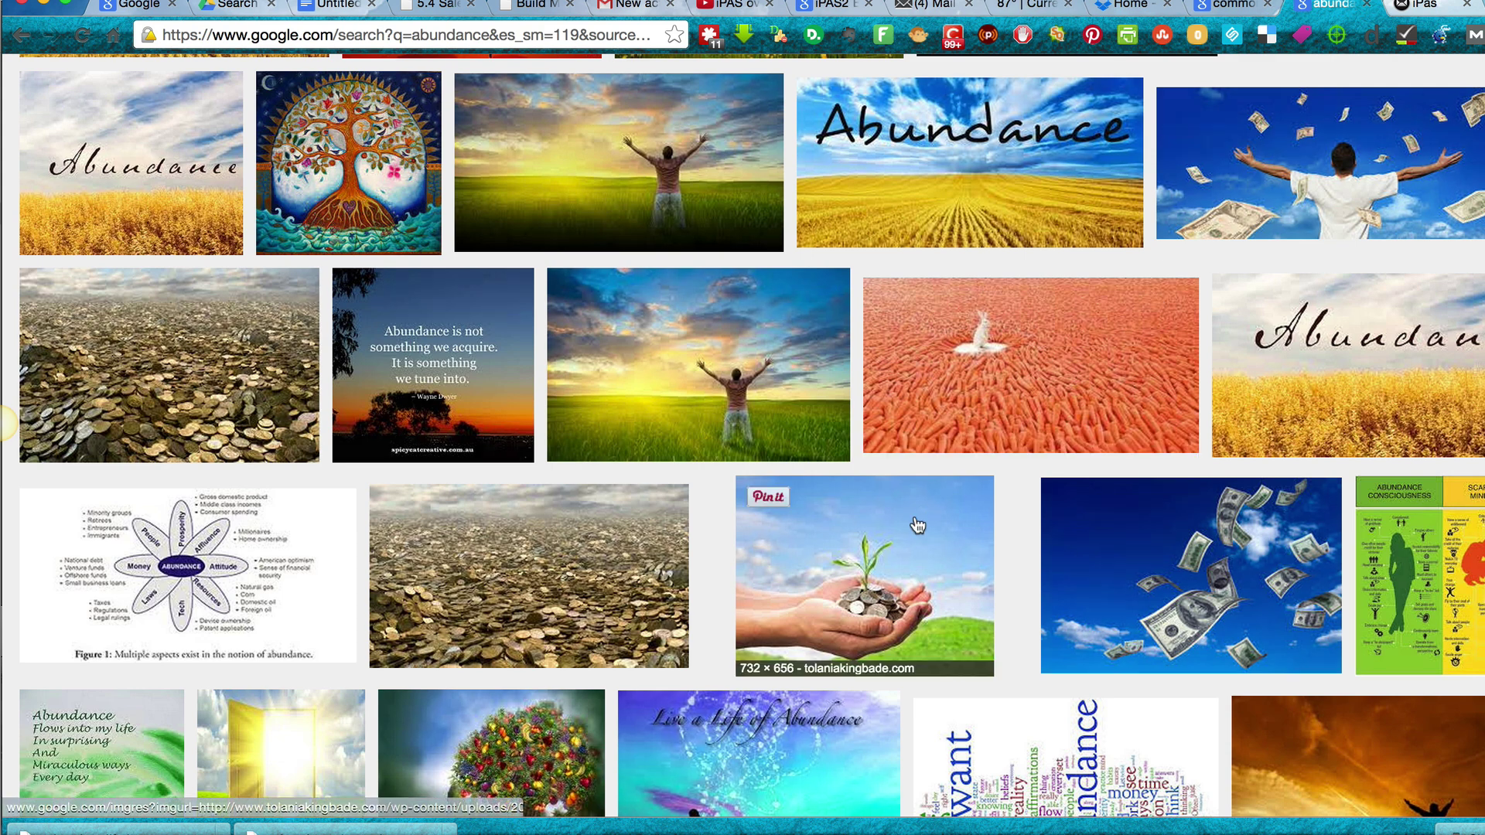
{"action": "left_click", "coordinate": [895, 555]}
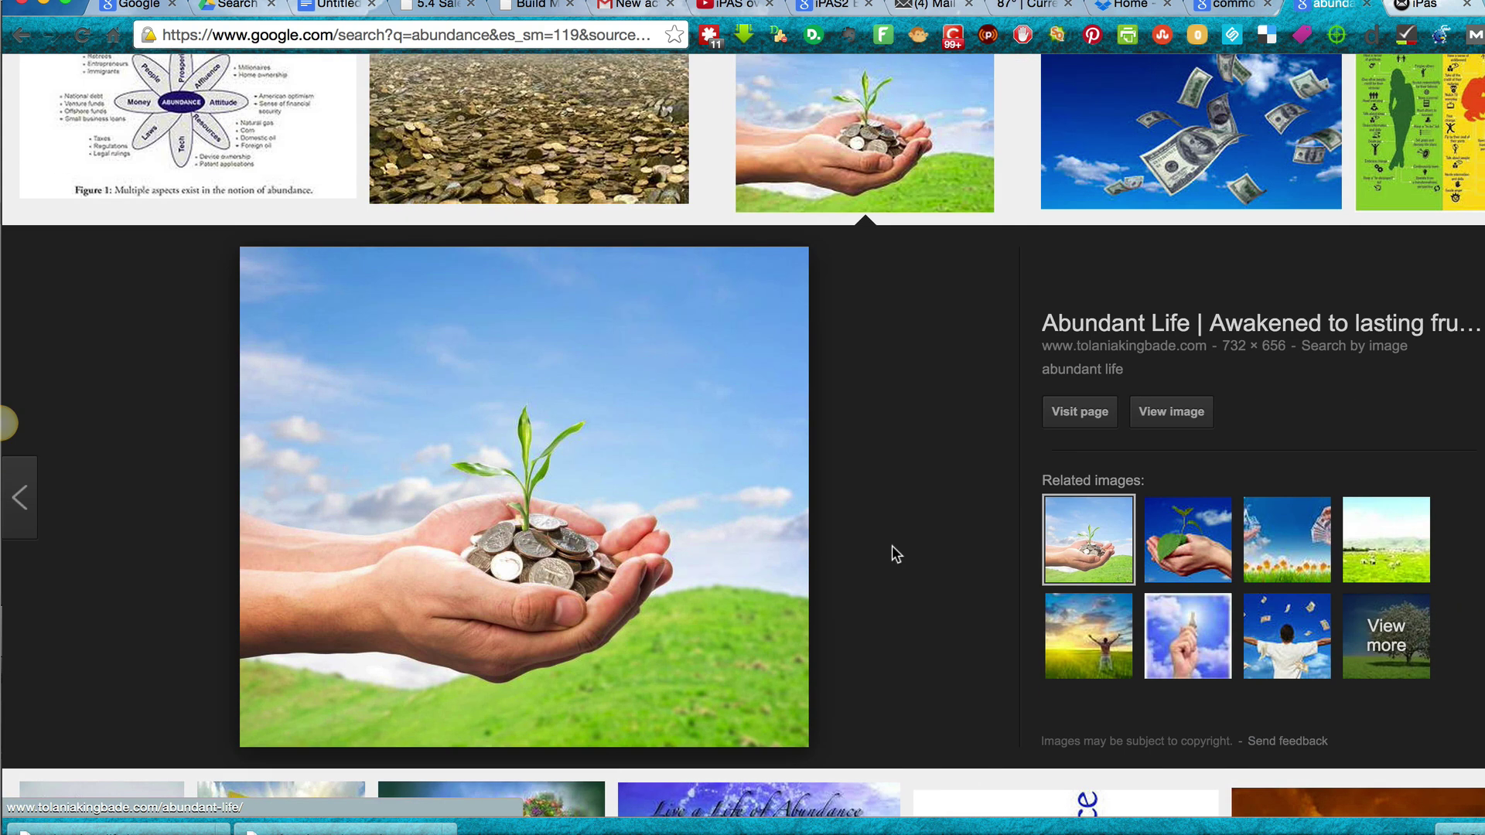
{"action": "right_click", "coordinate": [623, 398]}
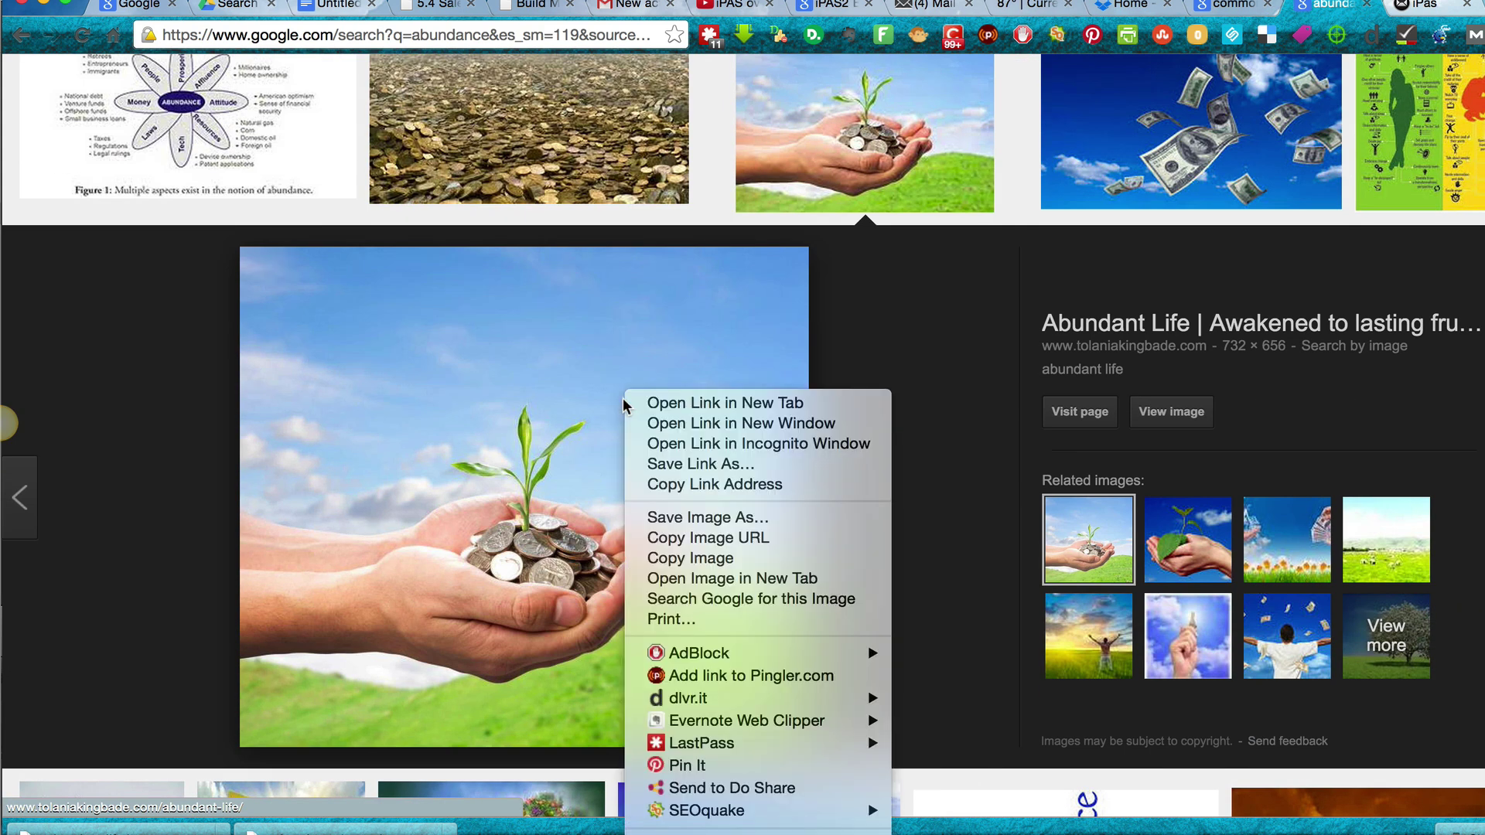
{"action": "left_click", "coordinate": [653, 518]}
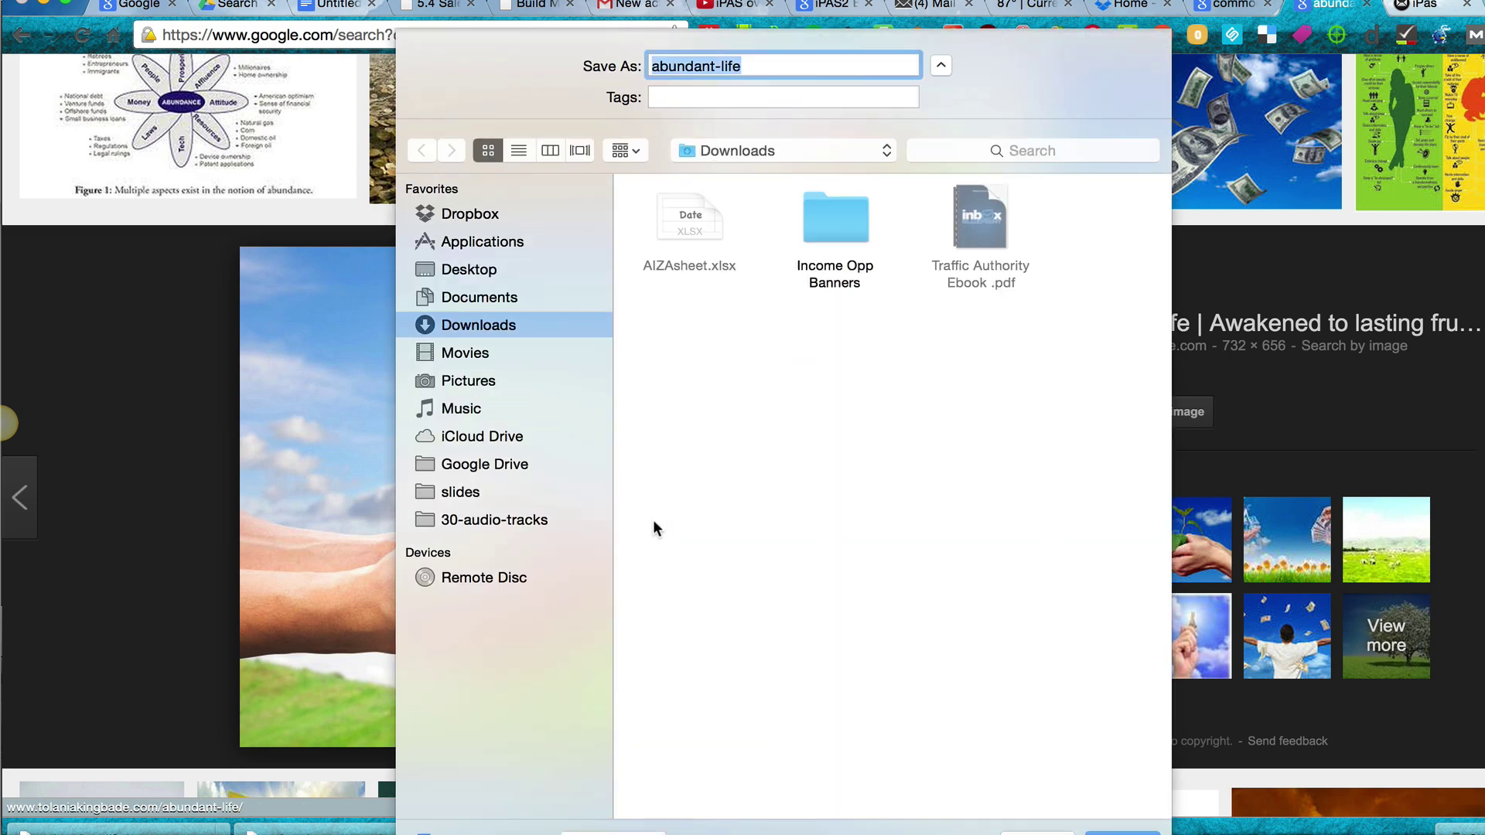
{"action": "key", "text": "Return"}
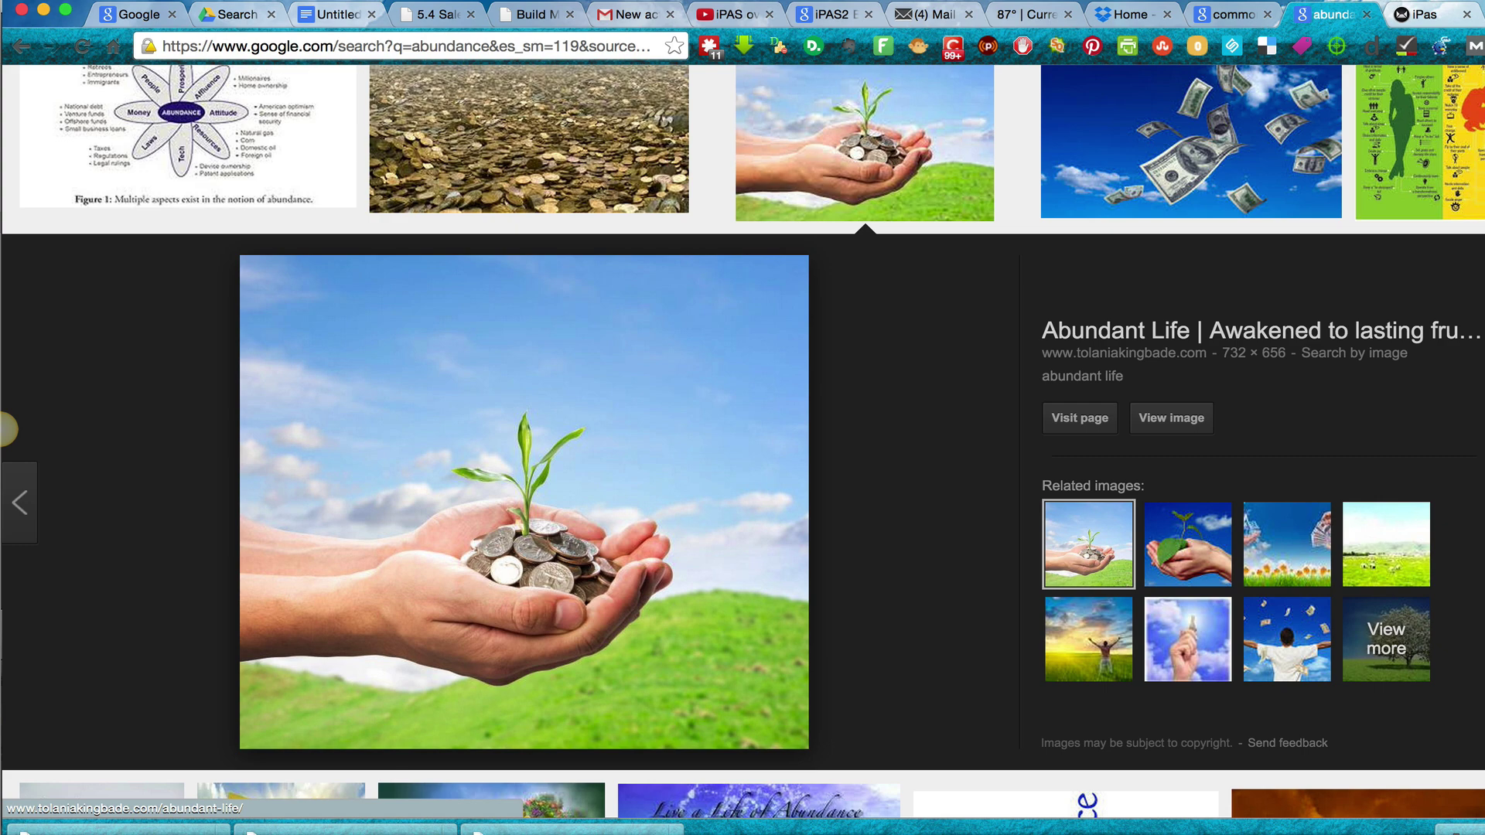
- Open picmonkey.com in a new browser tab
{"action": "key", "text": "super+t"}
{"action": "type", "text": "picmonkey.com"}
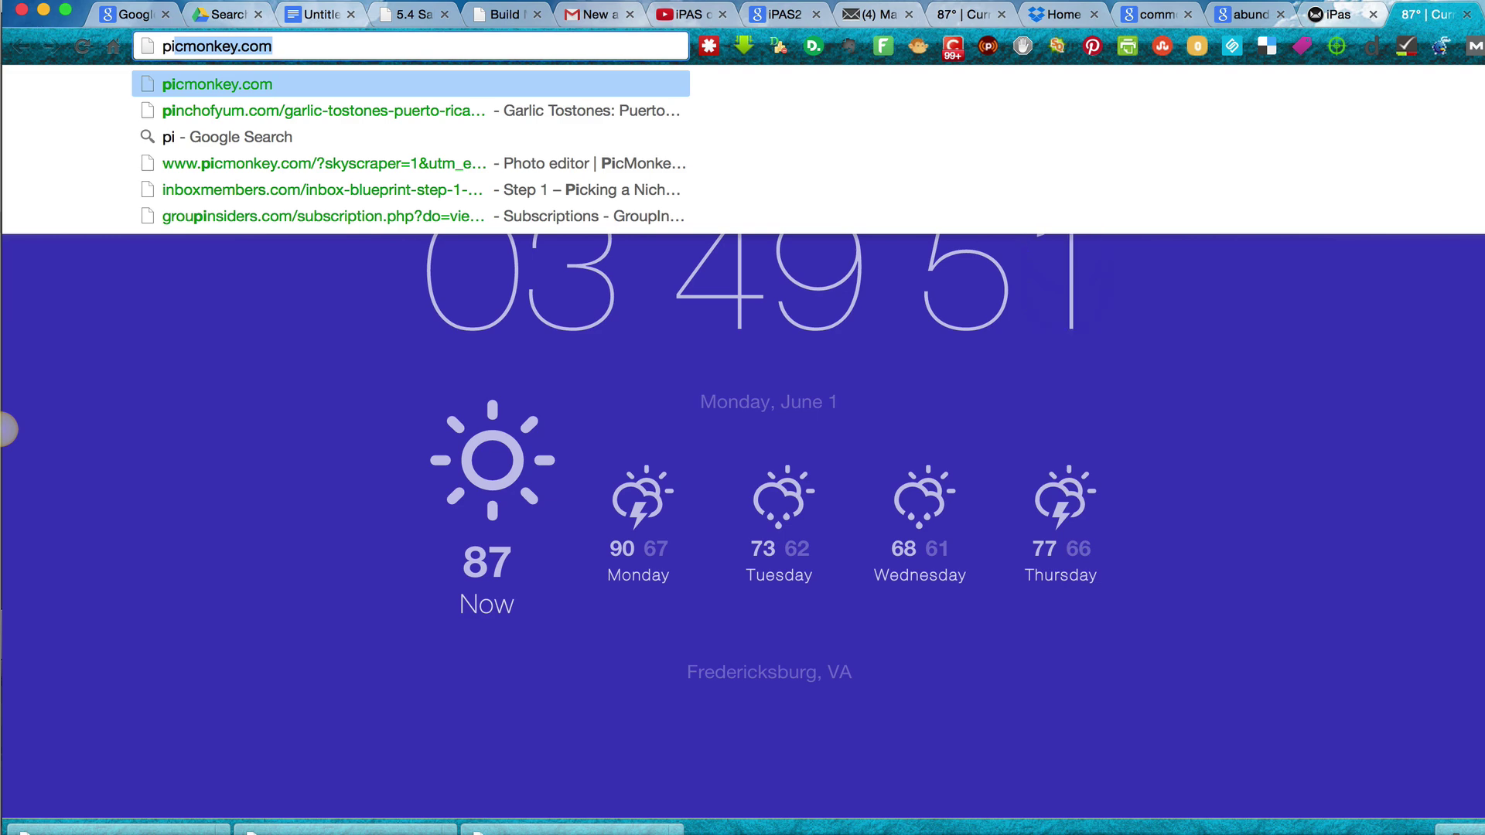
{"action": "key", "text": "Return"}
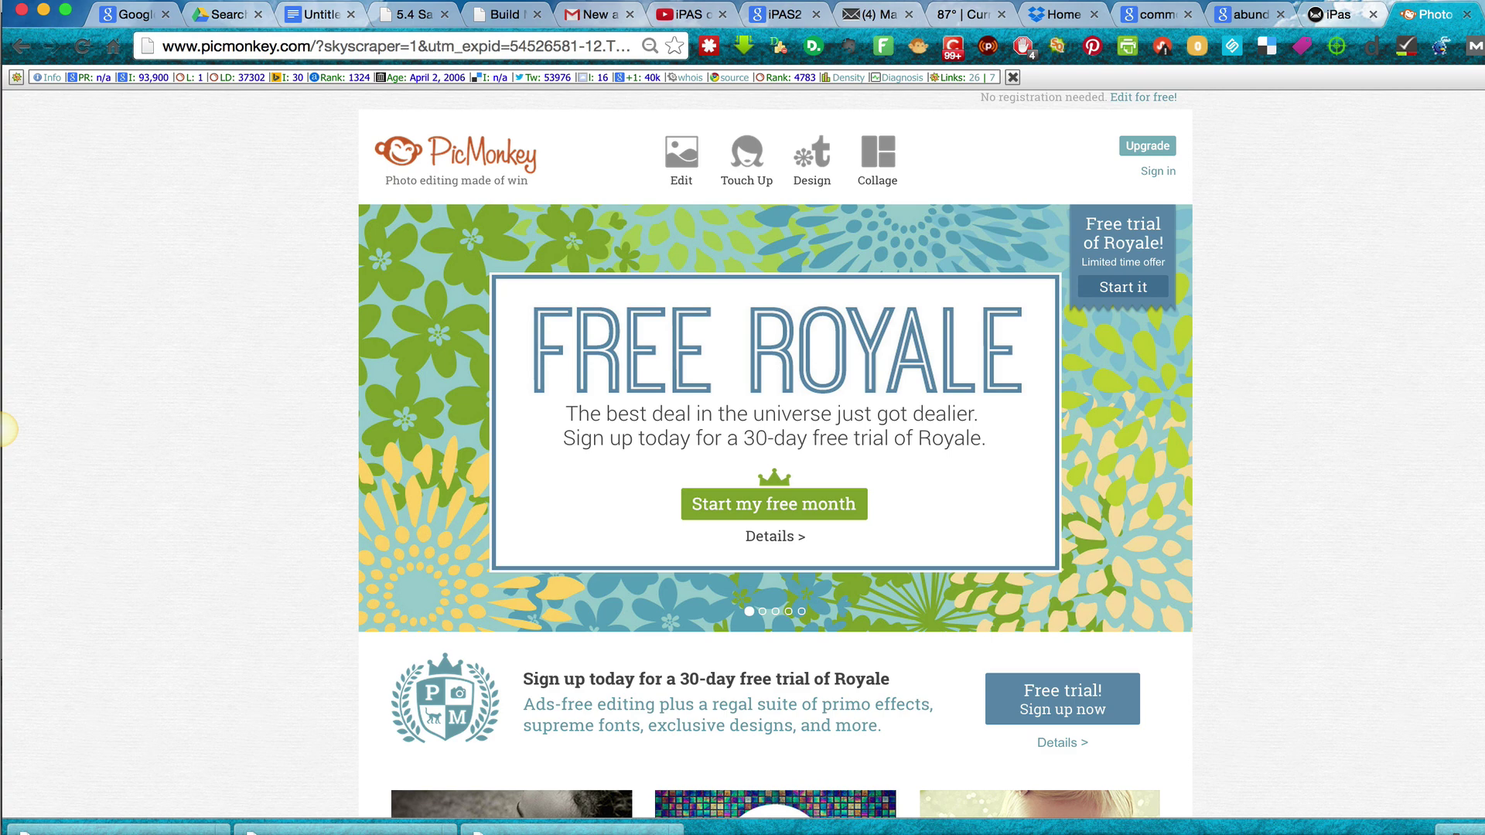
- Load abundant-life.jpg from the Downloads folder into the PicMonkey photo editor
{"action": "left_click", "coordinate": [685, 169]}
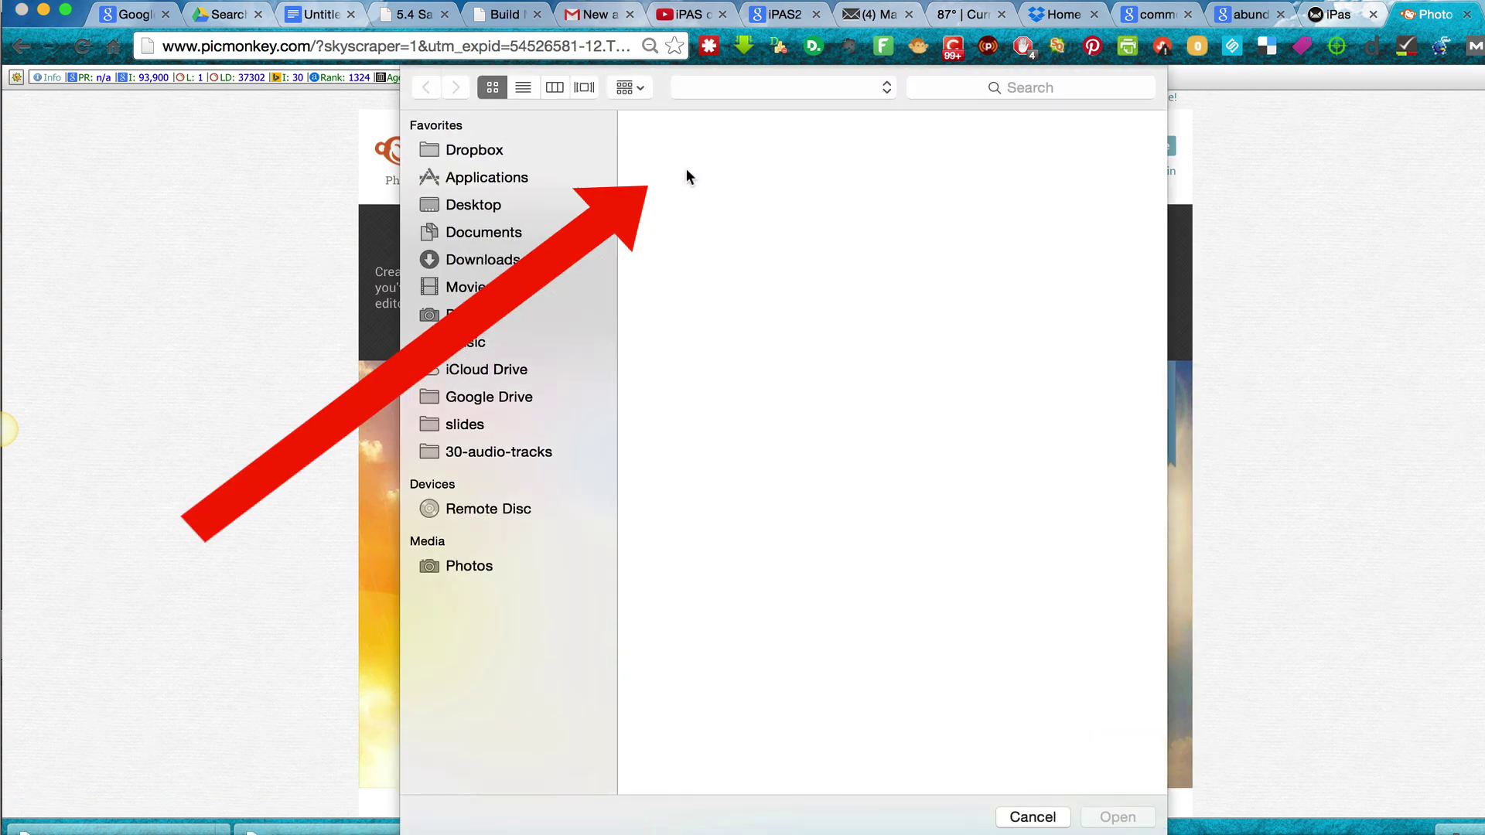
{"action": "left_click", "coordinate": [686, 170]}
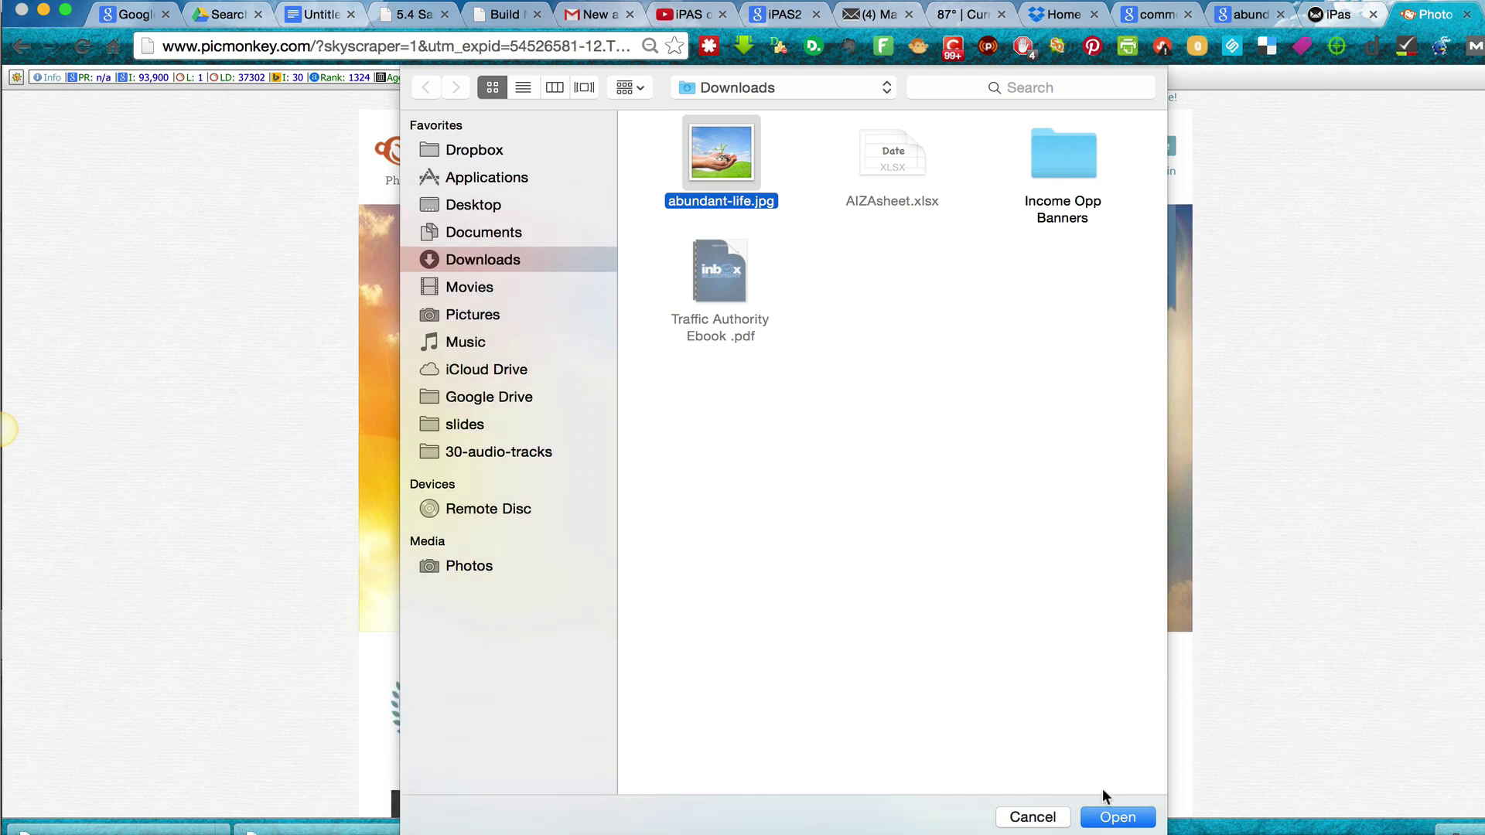
{"action": "left_click", "coordinate": [1110, 818]}
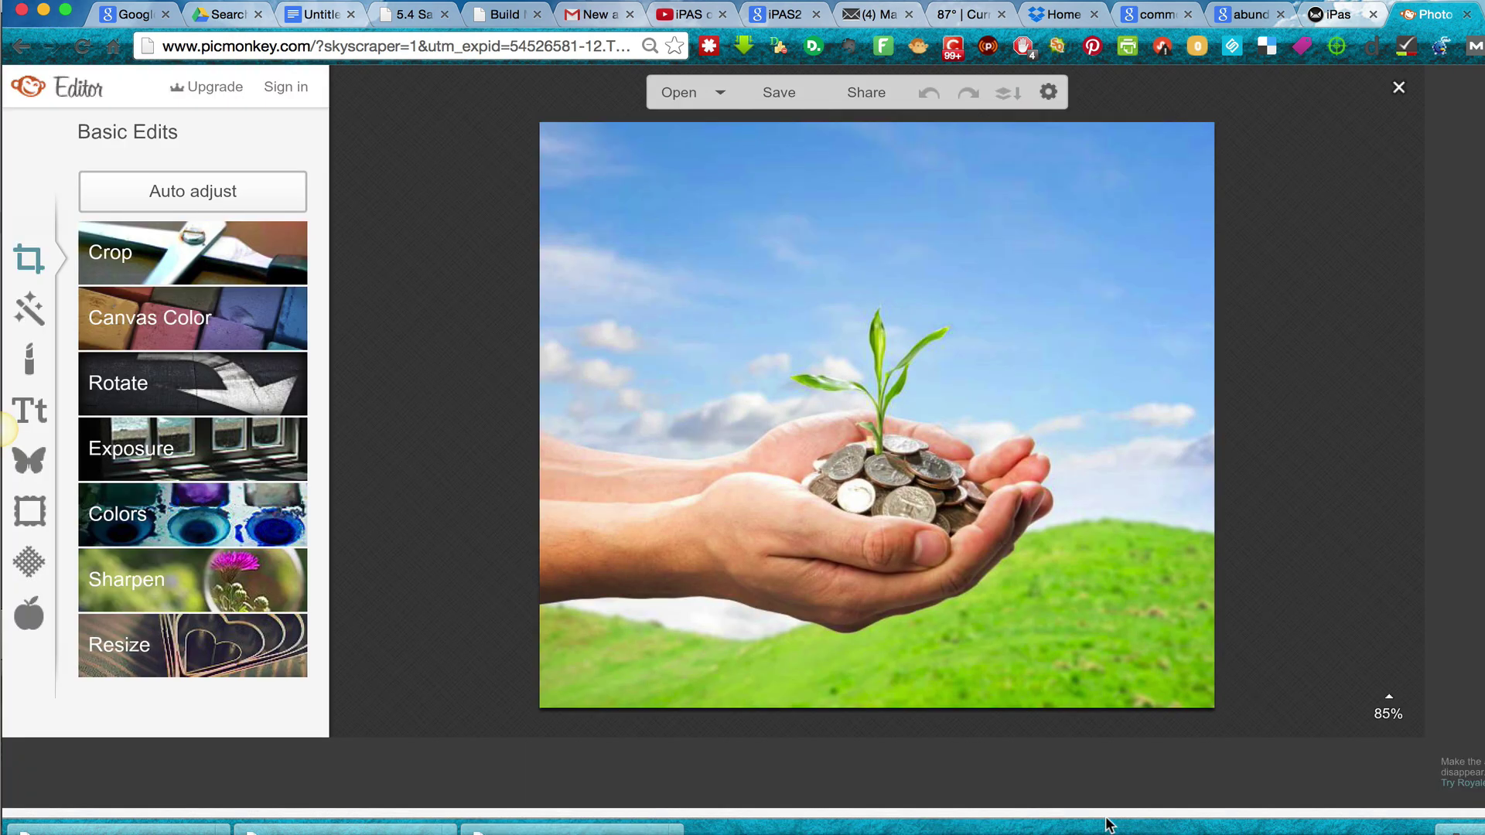
- Add an Arial text box in the sky area of the photo reading "Join us tonight at 9PM EST"
{"action": "left_click", "coordinate": [41, 414]}
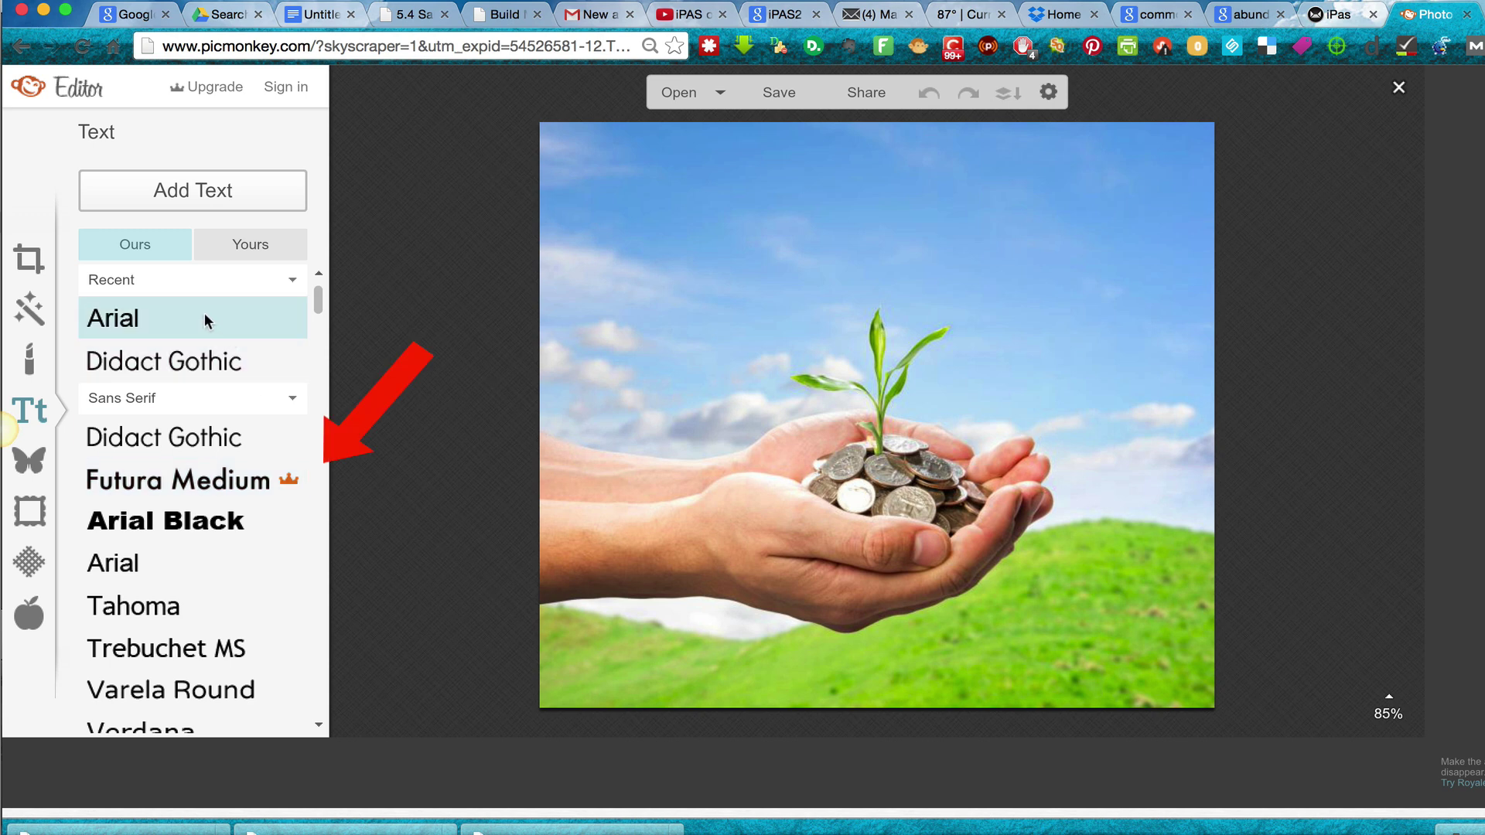
{"action": "left_click", "coordinate": [210, 188]}
{"action": "left_click_drag", "start_coordinate": [909, 412], "coordinate": [849, 210]}
{"action": "left_click", "coordinate": [688, 211]}
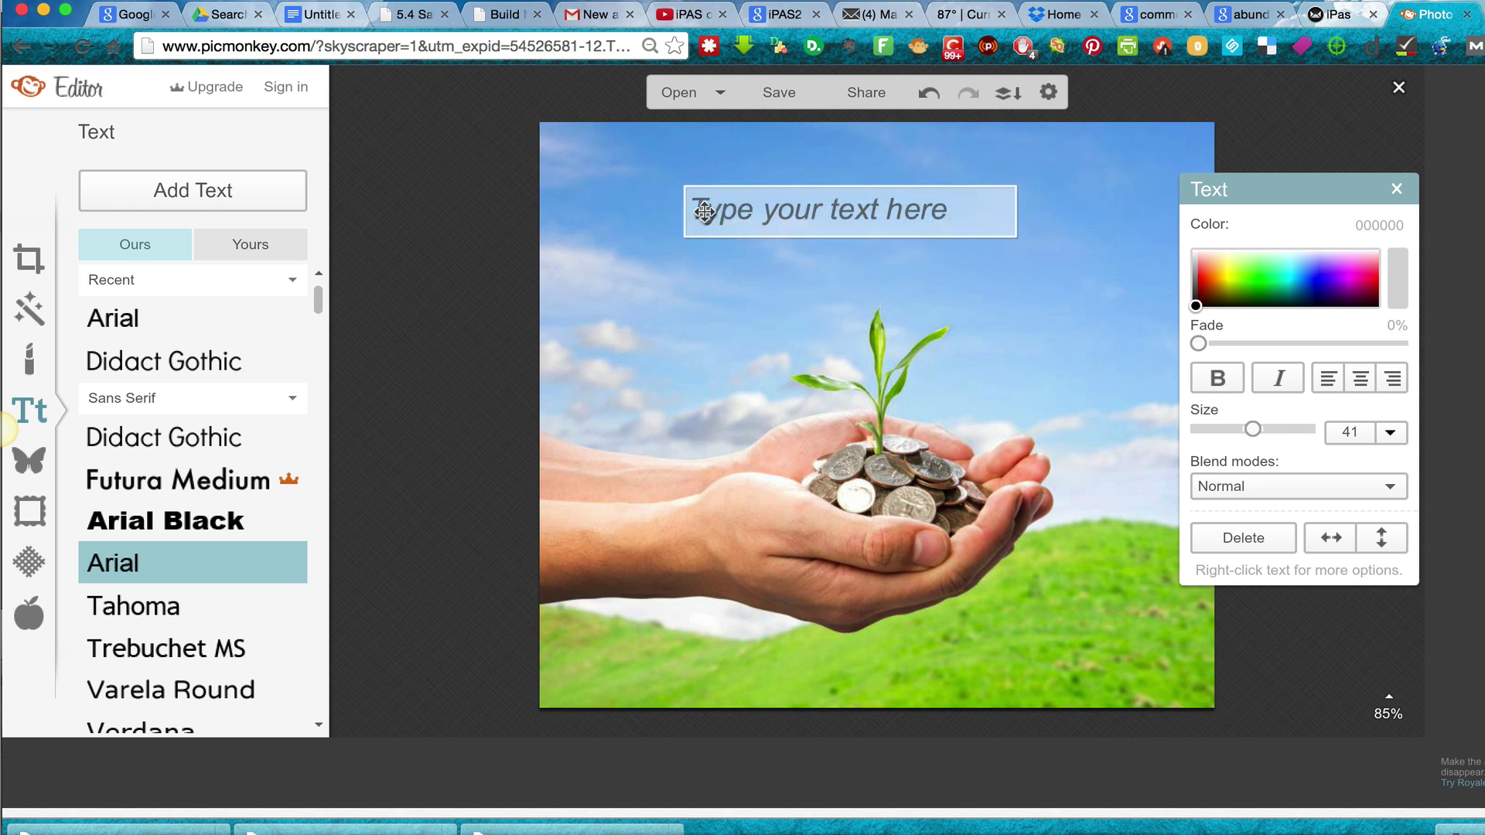
{"action": "type", "text": "Join us tonigh"}
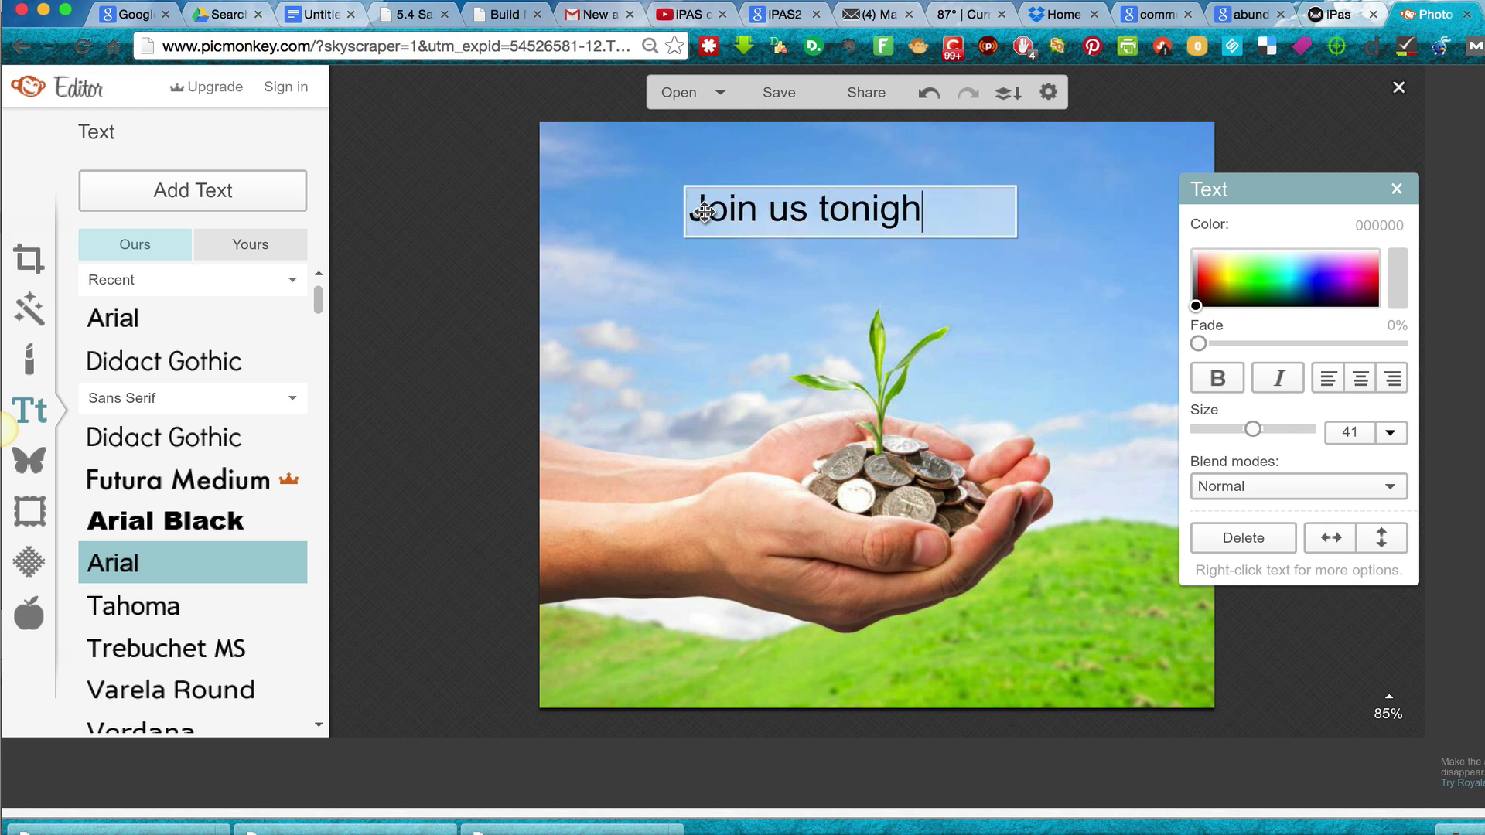
{"action": "type", "text": "t at 9PM EST"}
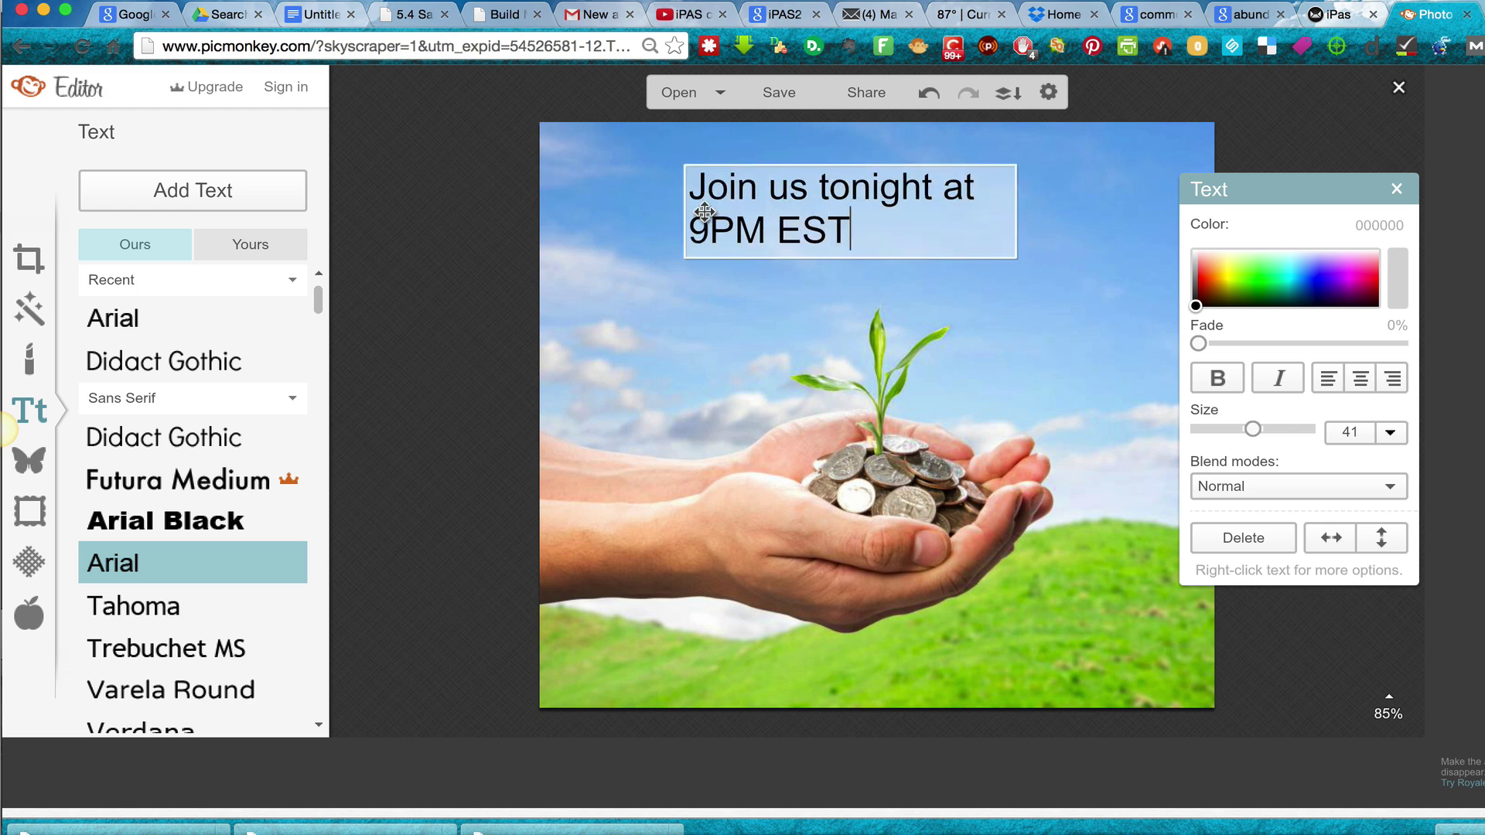
- Continue the text on a new line with "6 figure earner reveals how to make a living online with a simple blog!"
{"action": "key", "text": "Return"}
{"action": "type", "text": "6 figure earner reveals how "}
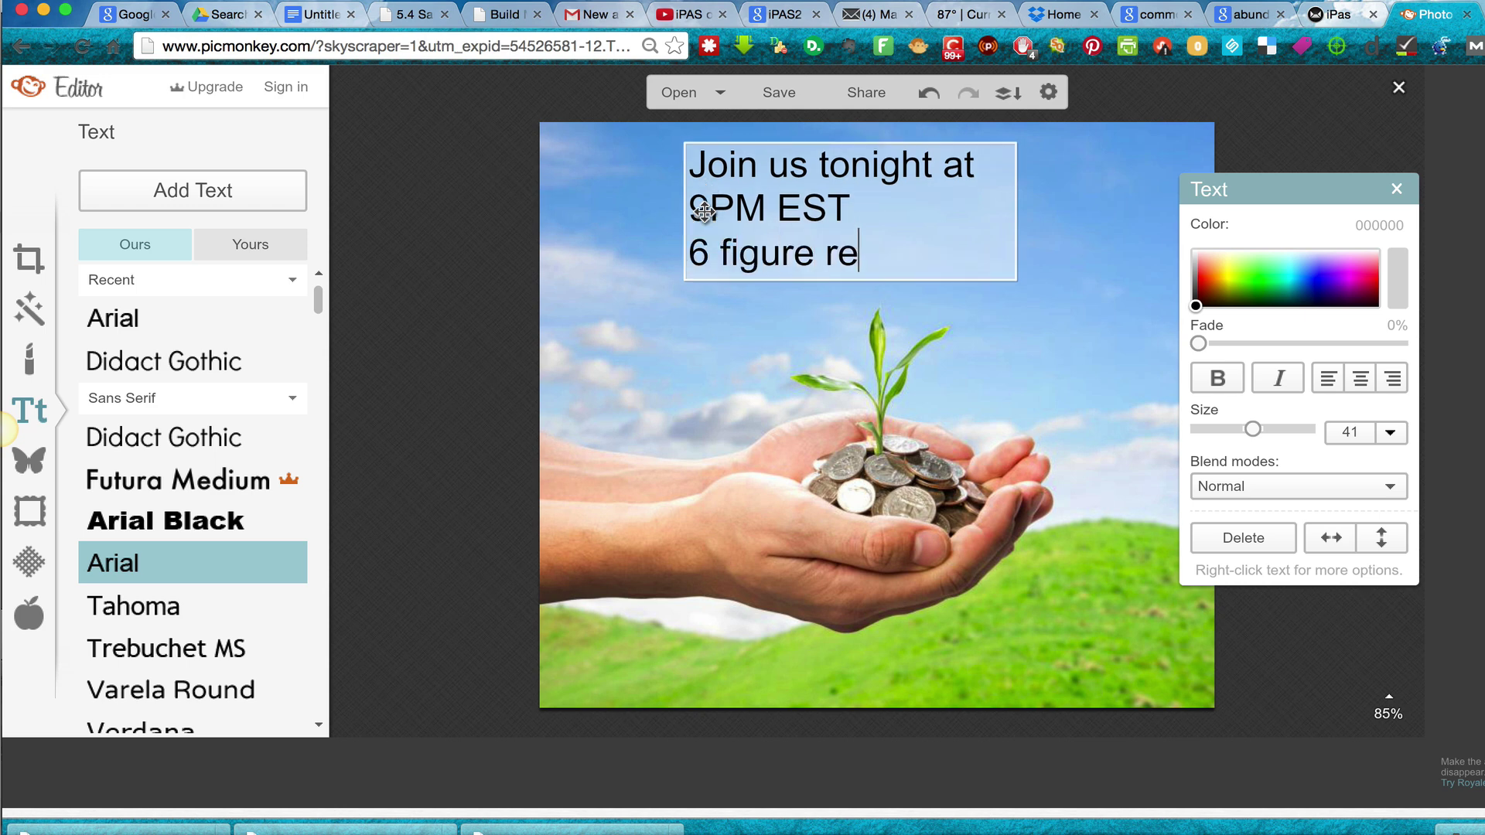
{"action": "type", "text": "to "}
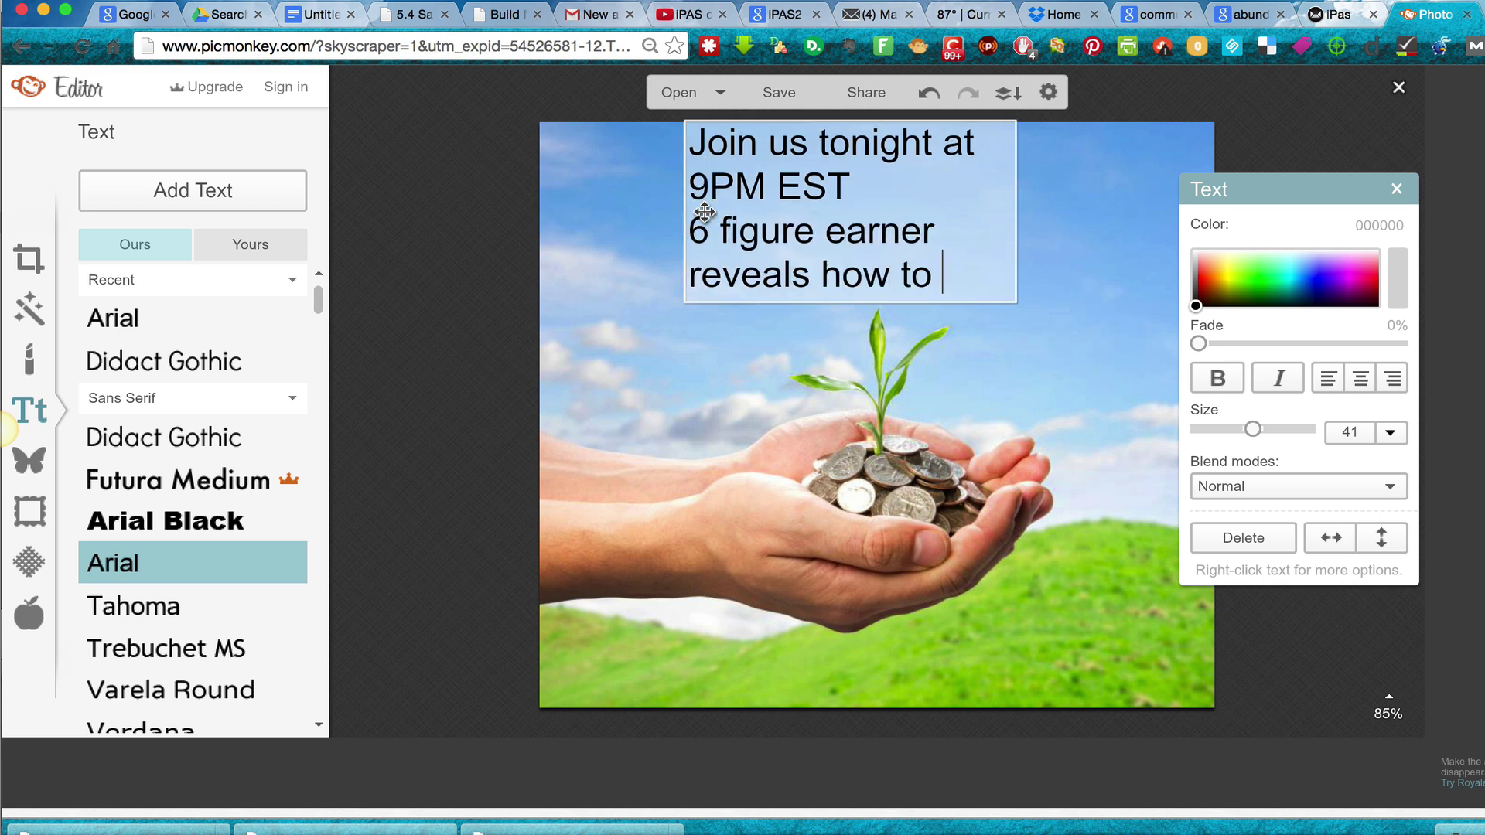
{"action": "type", "text": "make a living online wi"}
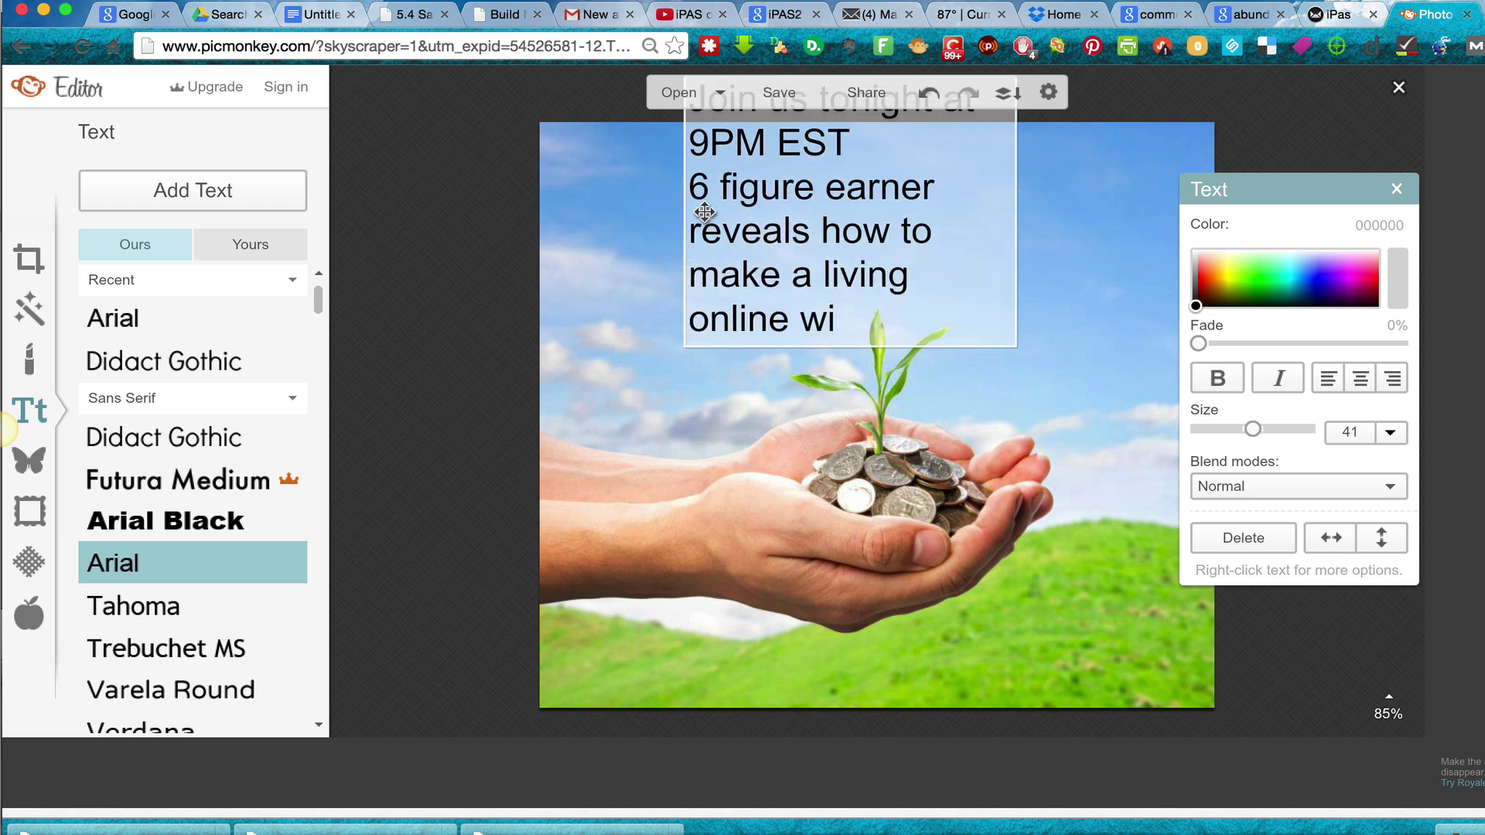
{"action": "type", "text": "th a simple blog!"}
{"action": "left_click", "coordinate": [711, 523]}
- Widen the text box so the text wraps onto four lines and place it in the sky above the hands
{"action": "left_click_drag", "start_coordinate": [943, 318], "coordinate": [901, 382]}
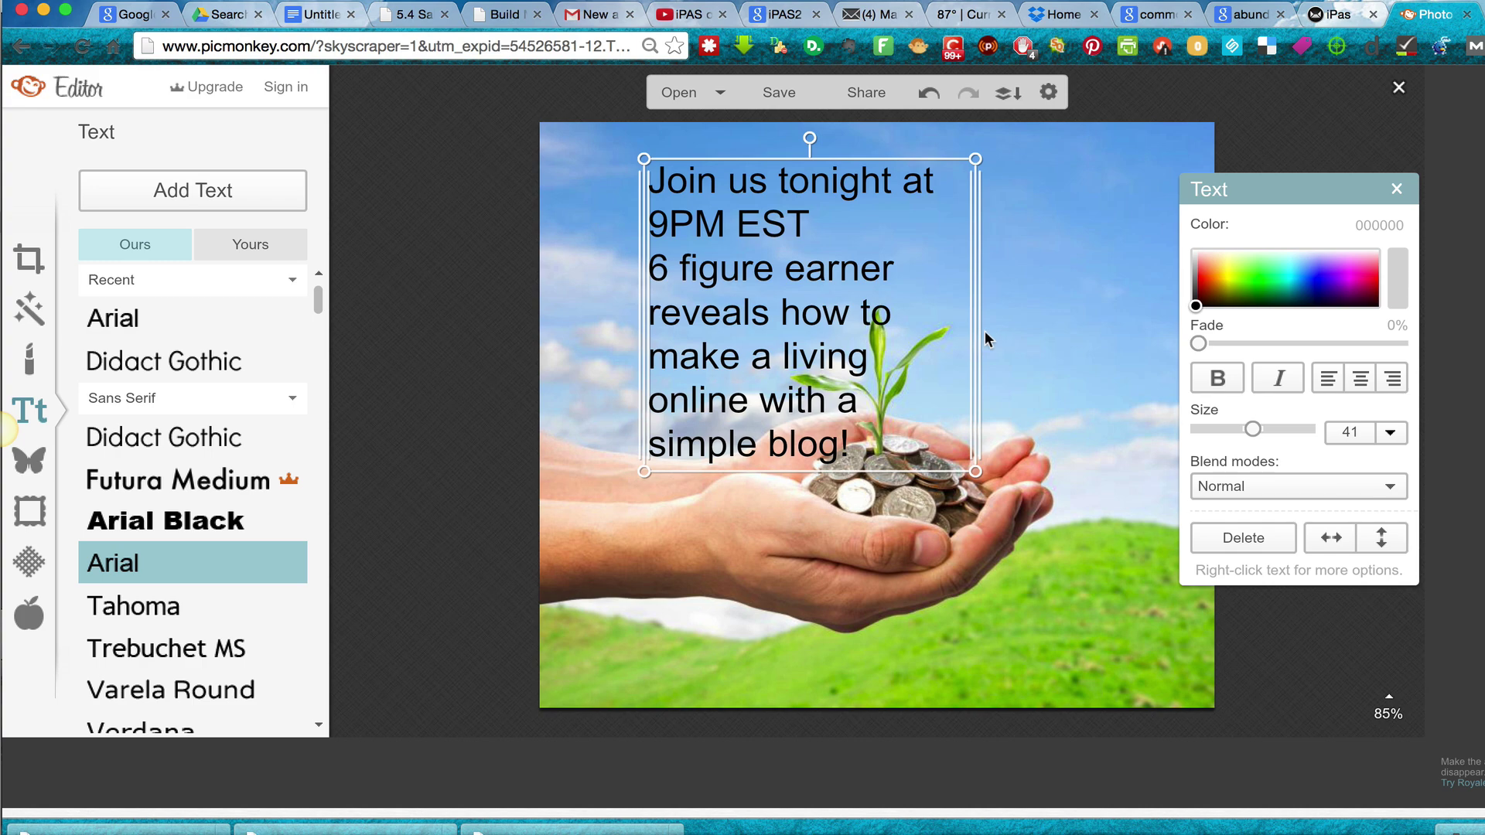
{"action": "left_click_drag", "start_coordinate": [977, 332], "coordinate": [1144, 328]}
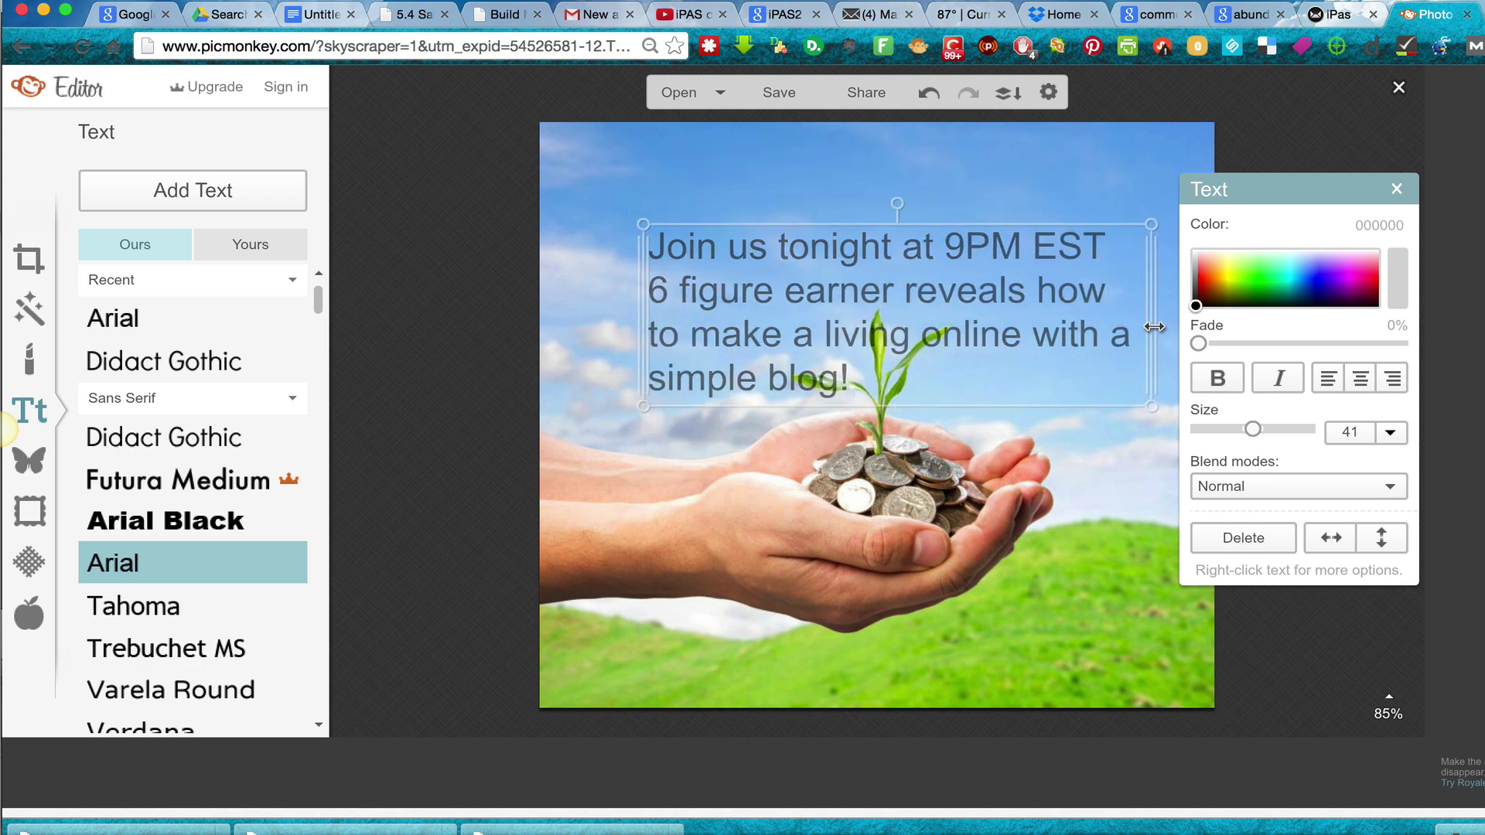
{"action": "left_click_drag", "start_coordinate": [968, 315], "coordinate": [964, 256]}
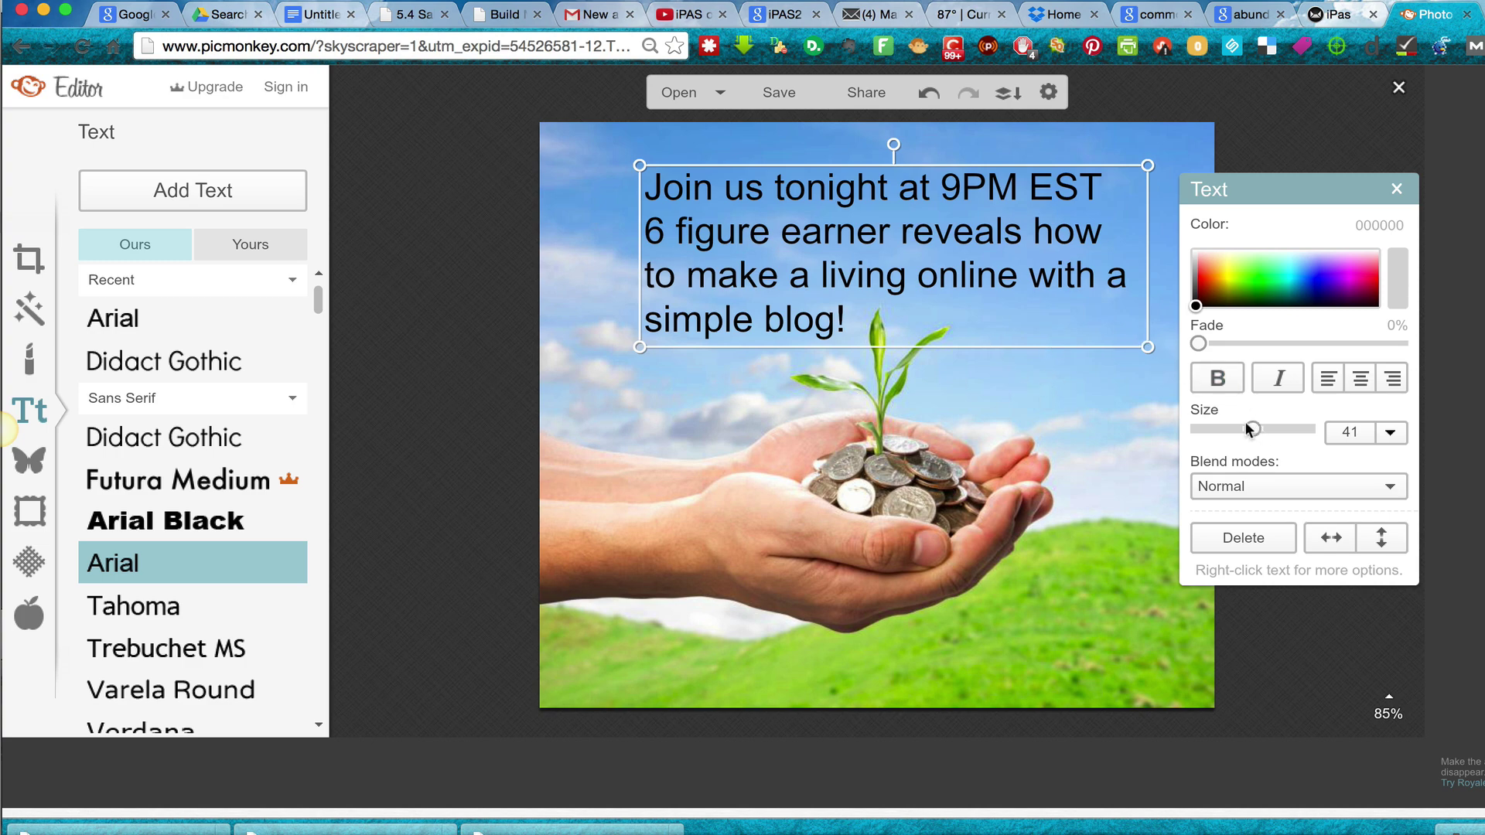
- Scale the text block to size 43 across the photo's width and make it bold
{"action": "left_click_drag", "start_coordinate": [1267, 427], "coordinate": [1246, 433]}
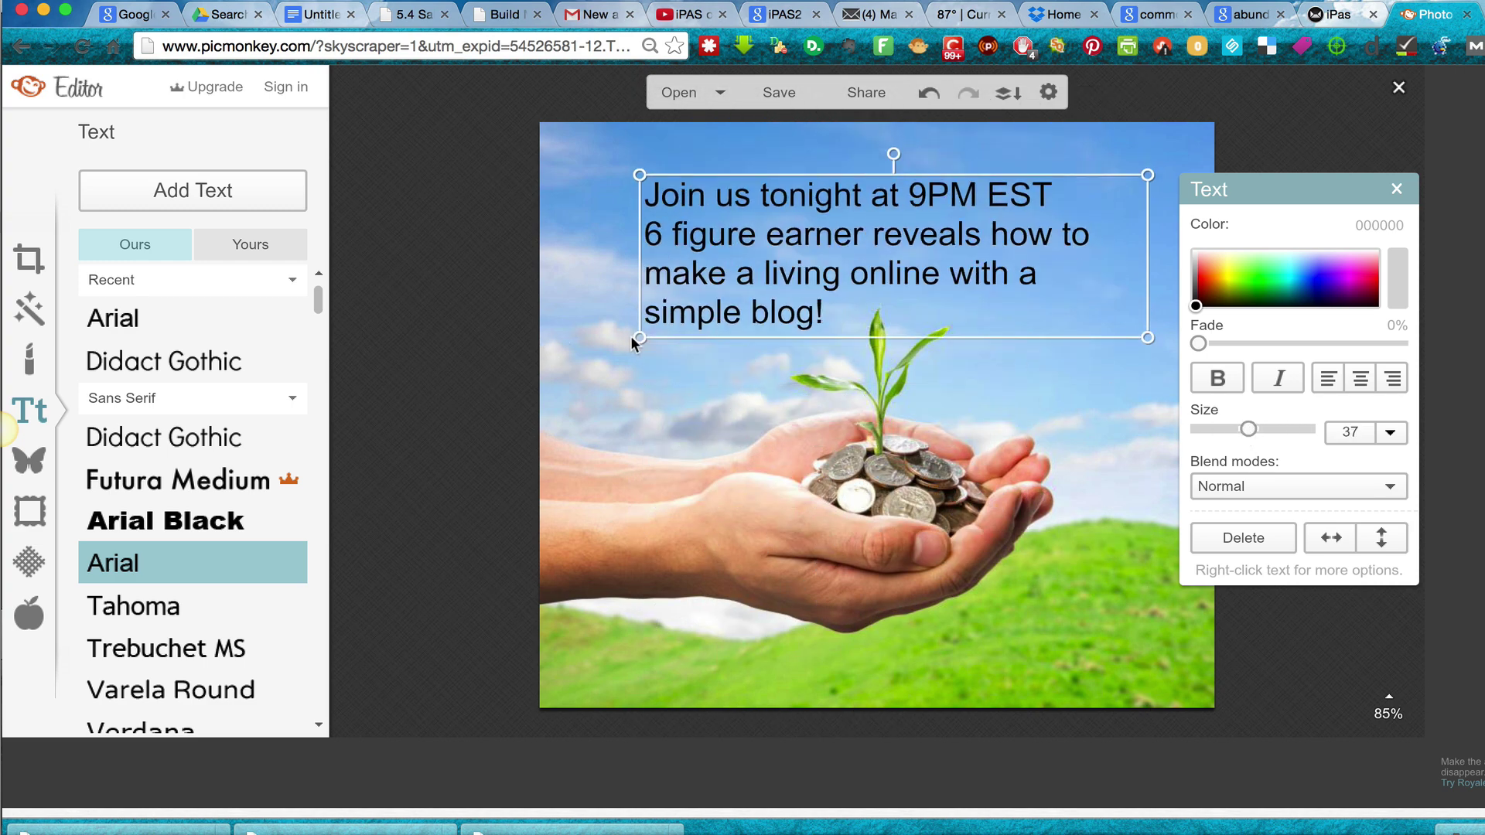
{"action": "left_click_drag", "start_coordinate": [639, 337], "coordinate": [554, 439]}
{"action": "left_click", "coordinate": [1225, 376]}
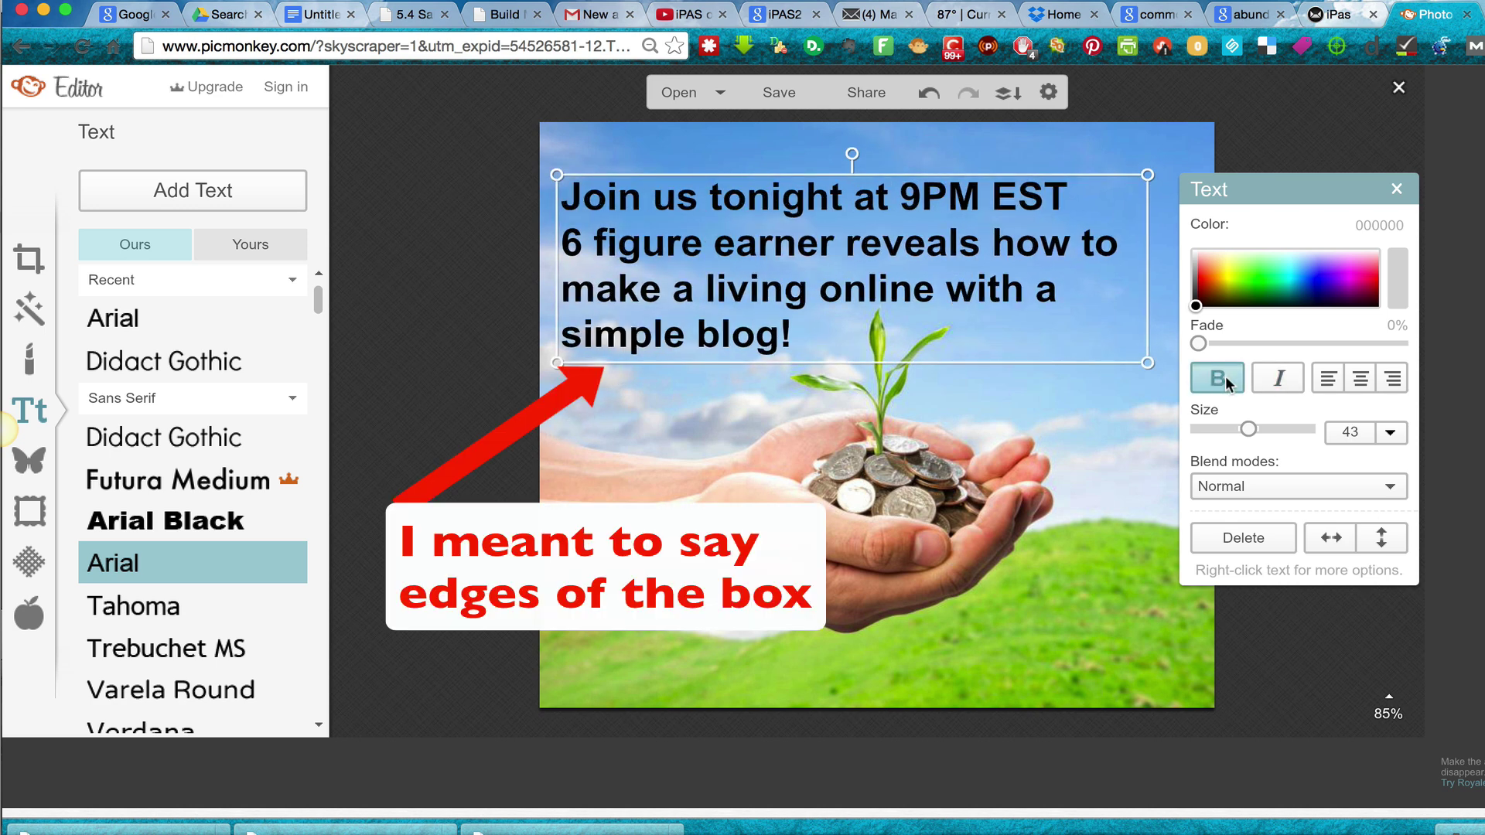
{"action": "left_click_drag", "start_coordinate": [956, 264], "coordinate": [982, 264]}
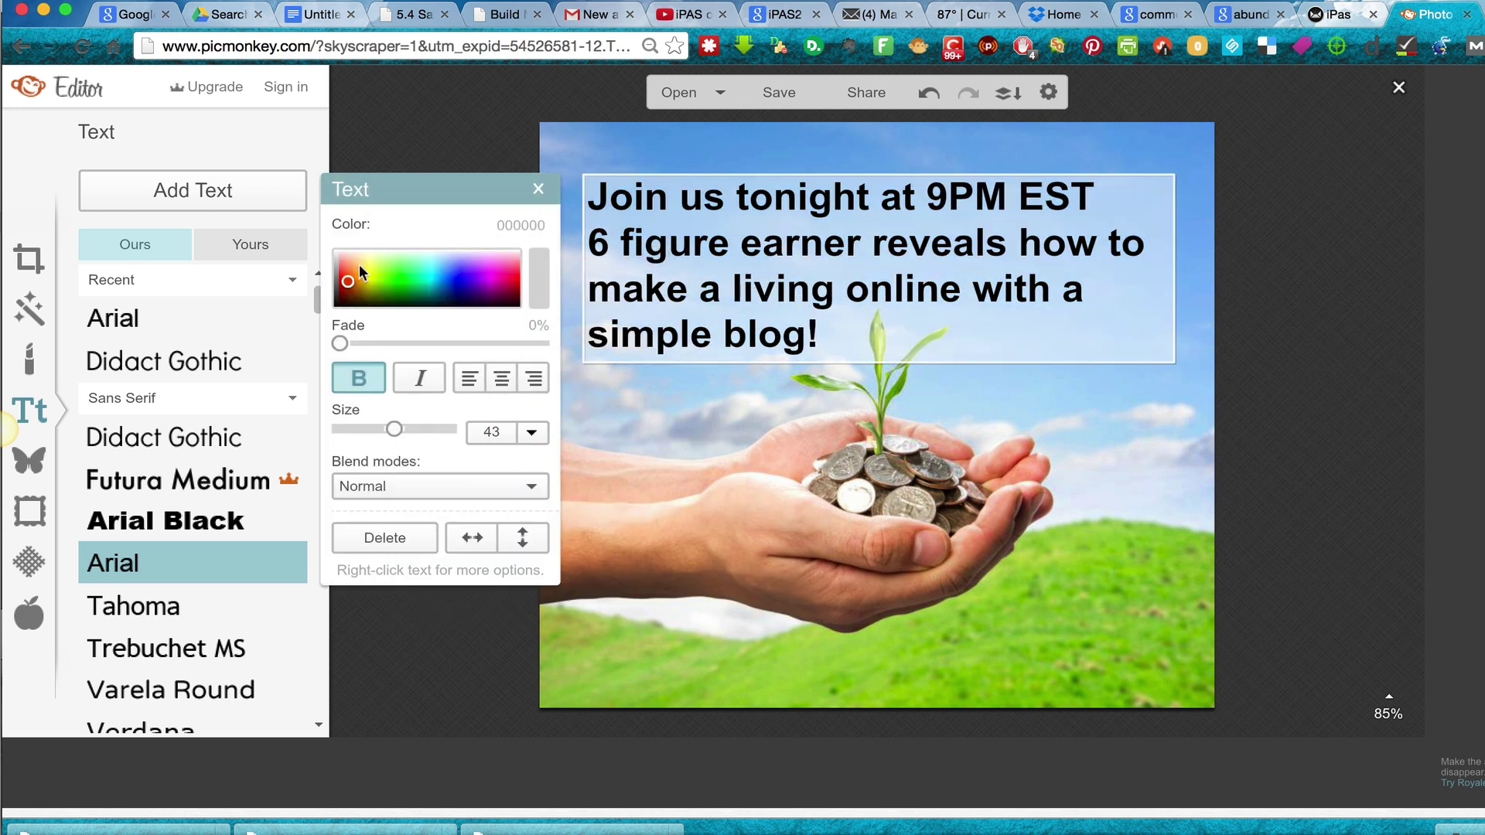
- Recolor all of the text in the block dark blue (0200c6)
{"action": "left_click_drag", "start_coordinate": [839, 342], "coordinate": [585, 183]}
{"action": "left_click", "coordinate": [341, 298]}
{"action": "mouse_move", "coordinate": [341, 298]}
{"action": "left_mouse_down"}
{"action": "mouse_move", "coordinate": [362, 277]}
{"action": "mouse_move", "coordinate": [499, 300]}
{"action": "mouse_move", "coordinate": [468, 267]}
{"action": "mouse_move", "coordinate": [461, 288]}
{"action": "left_mouse_up"}
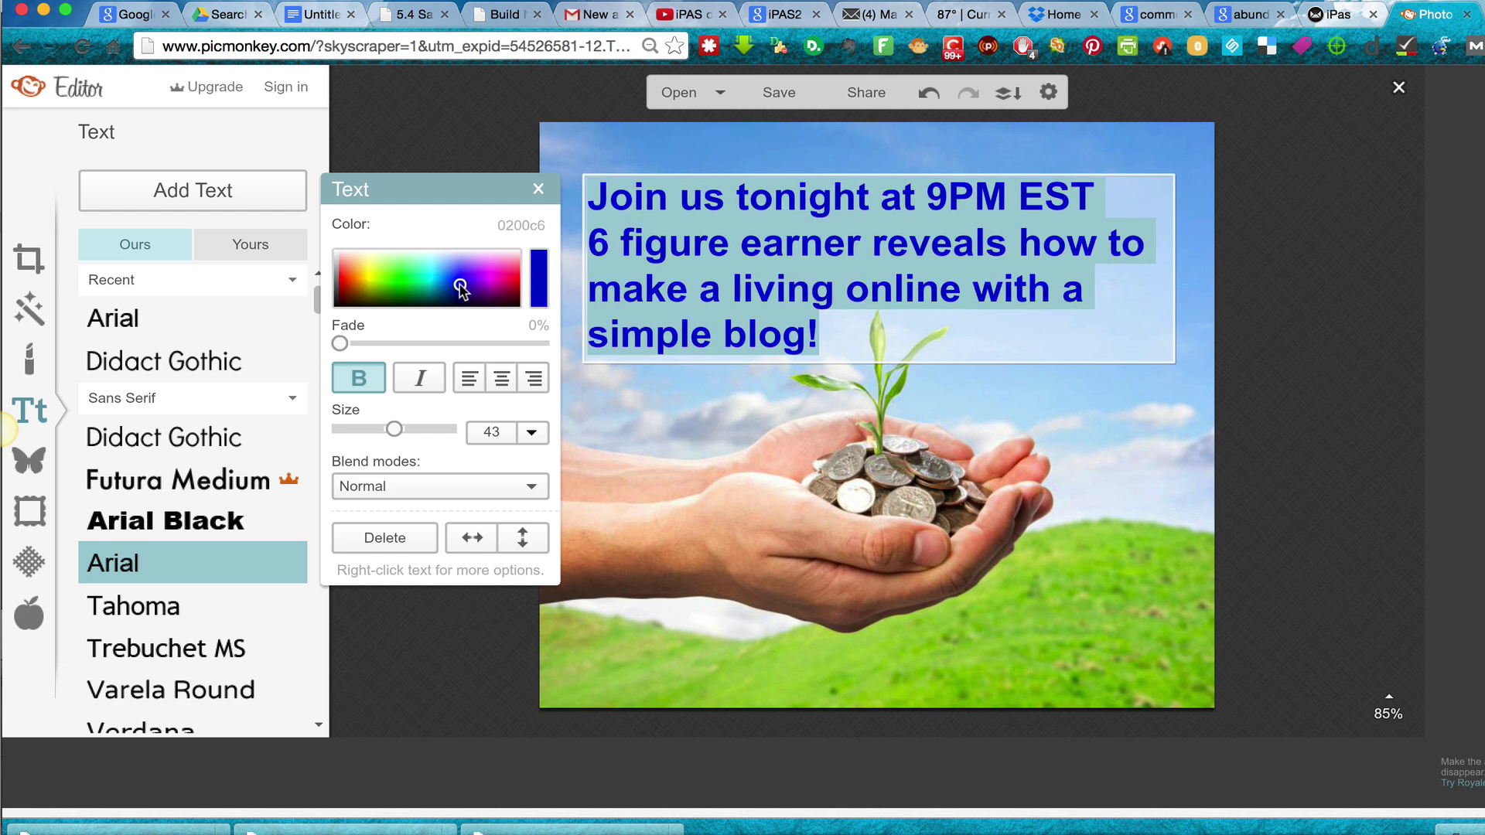
- Center-align the text and move the block slightly higher on the photo
{"action": "left_click", "coordinate": [499, 379]}
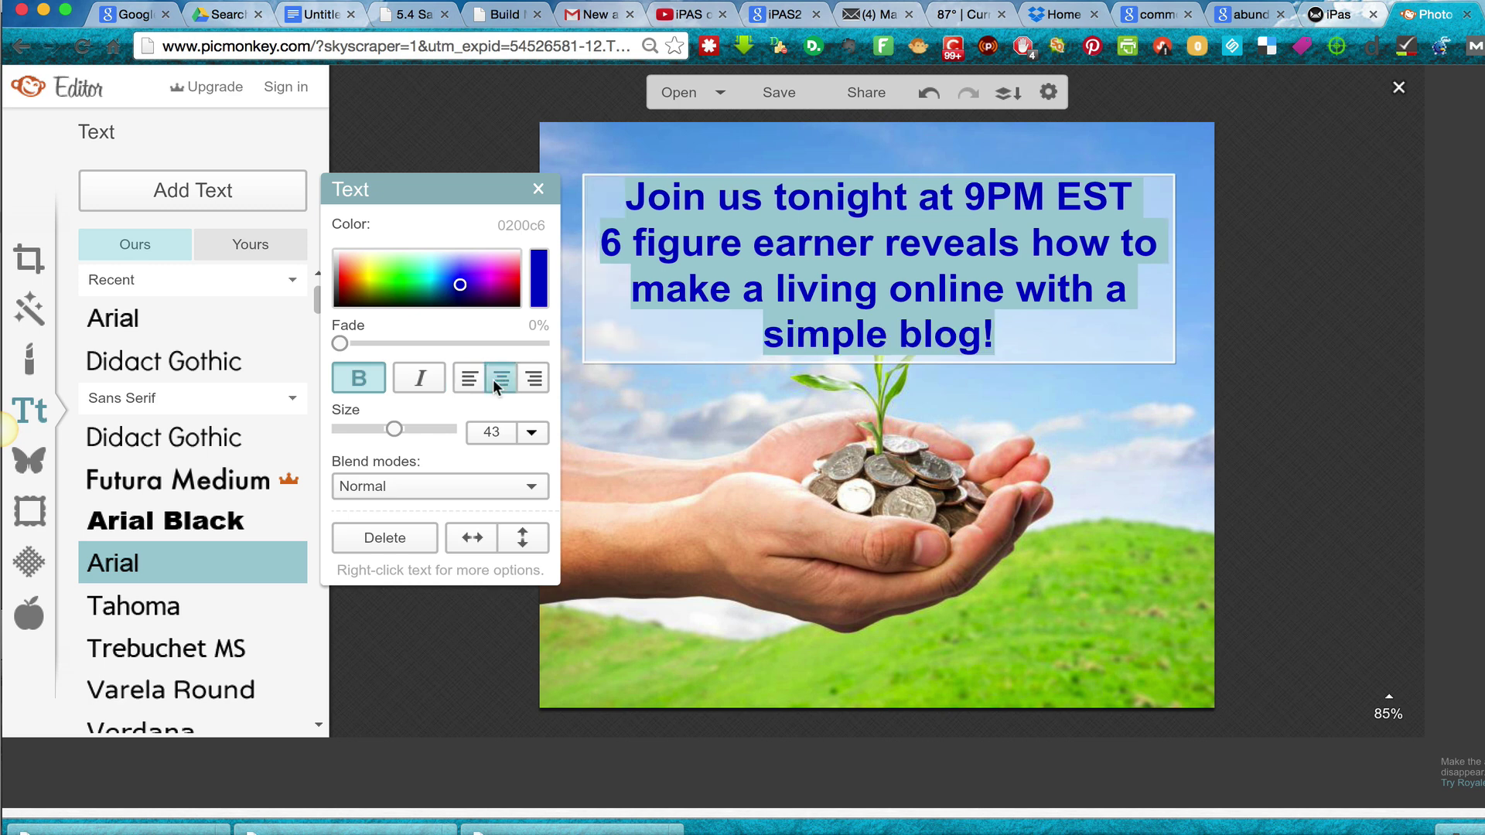
{"action": "left_click", "coordinate": [534, 380]}
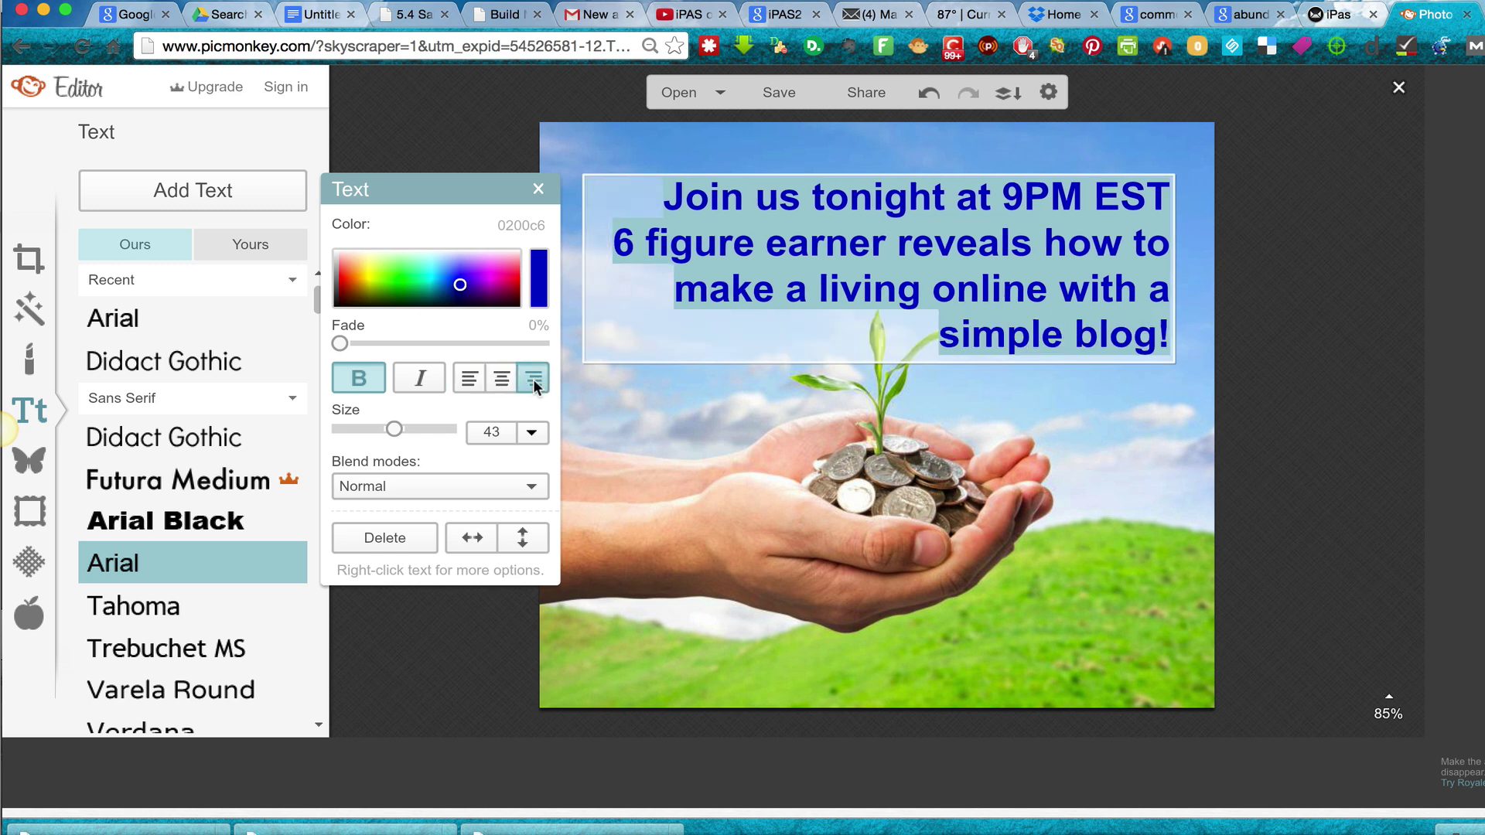
{"action": "left_click", "coordinate": [492, 379]}
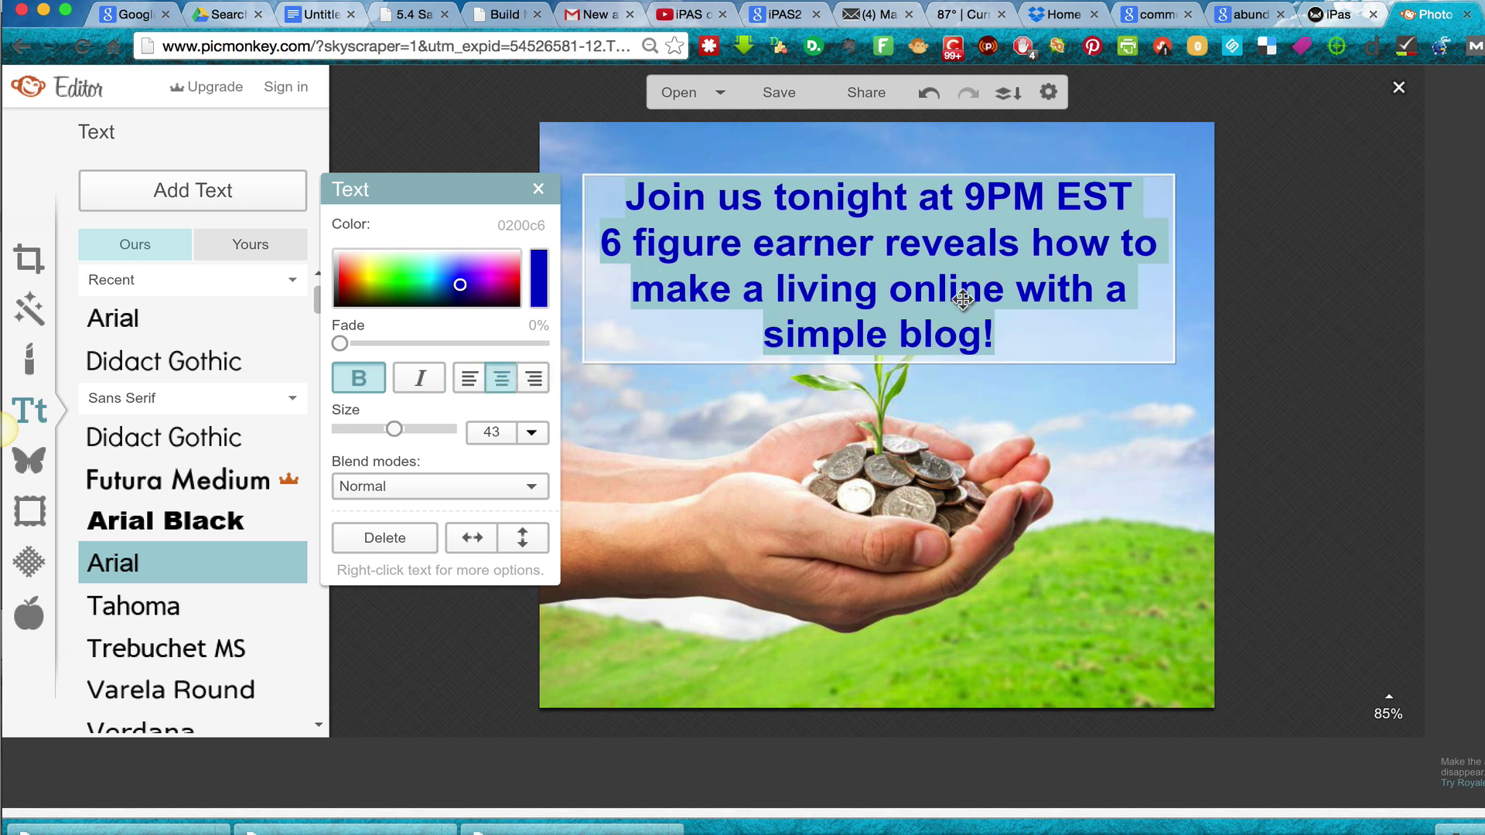
{"action": "left_click_drag", "start_coordinate": [963, 300], "coordinate": [914, 258]}
- Set the "Join us tonight at 9PM EST" line to color 311300 and size 48
{"action": "left_click_drag", "start_coordinate": [607, 183], "coordinate": [1131, 177]}
{"action": "left_click", "coordinate": [352, 303]}
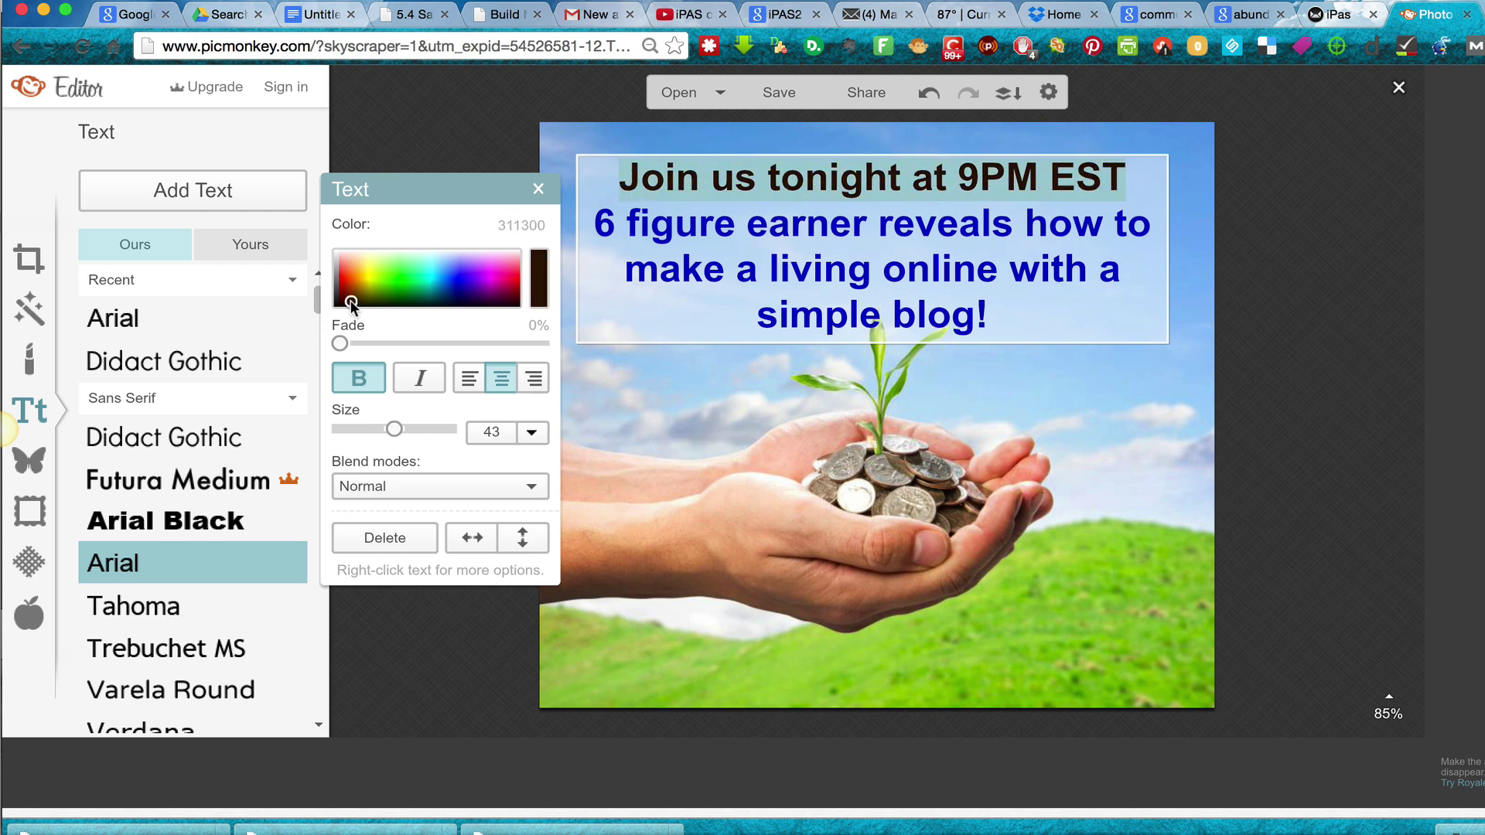
{"action": "mouse_move", "coordinate": [393, 430]}
{"action": "left_mouse_down"}
{"action": "mouse_move", "coordinate": [415, 430]}
{"action": "mouse_move", "coordinate": [398, 432]}
{"action": "left_mouse_up"}
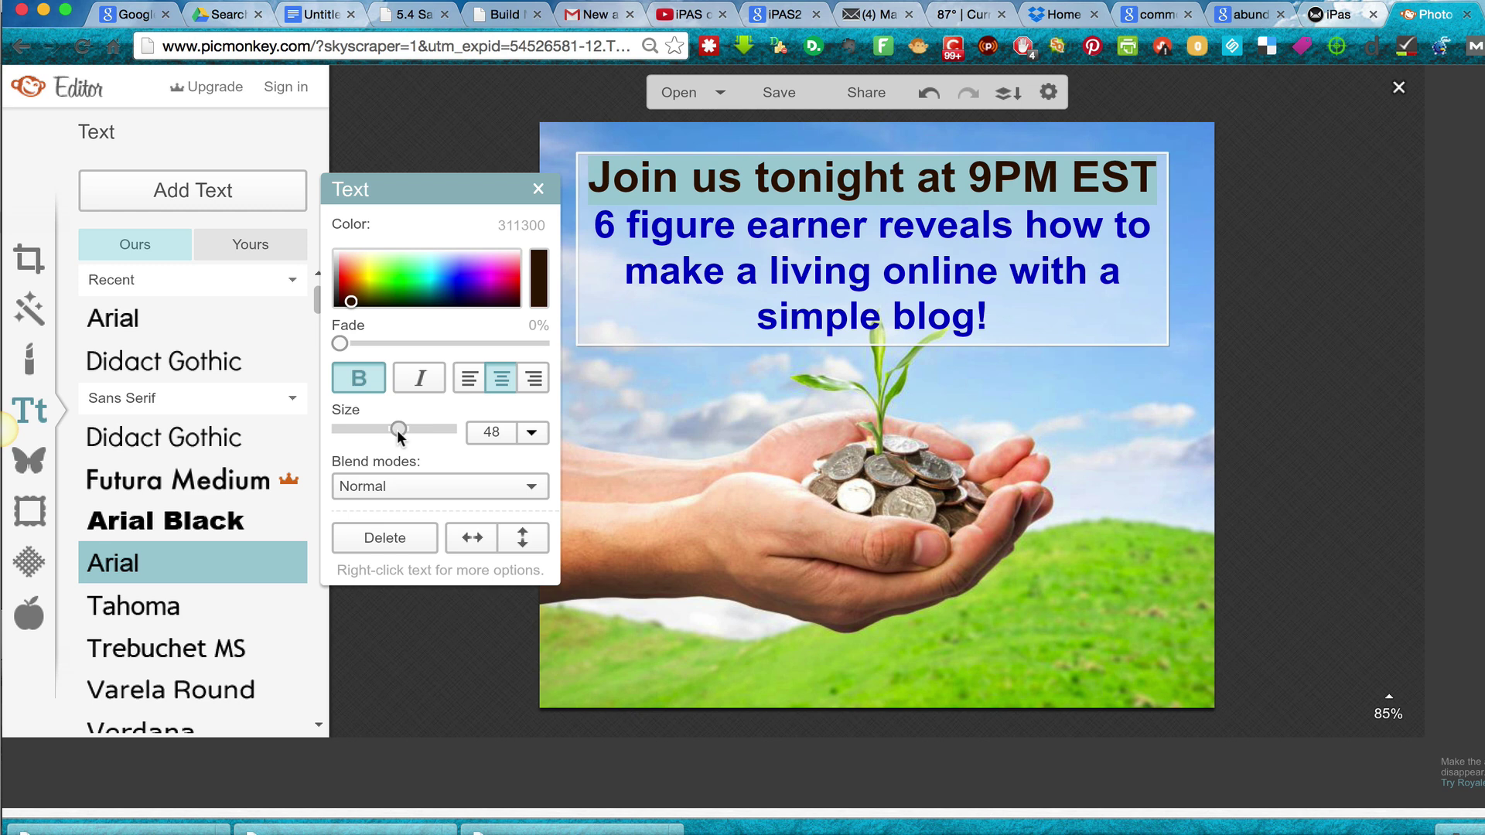
{"action": "left_click", "coordinate": [734, 532]}
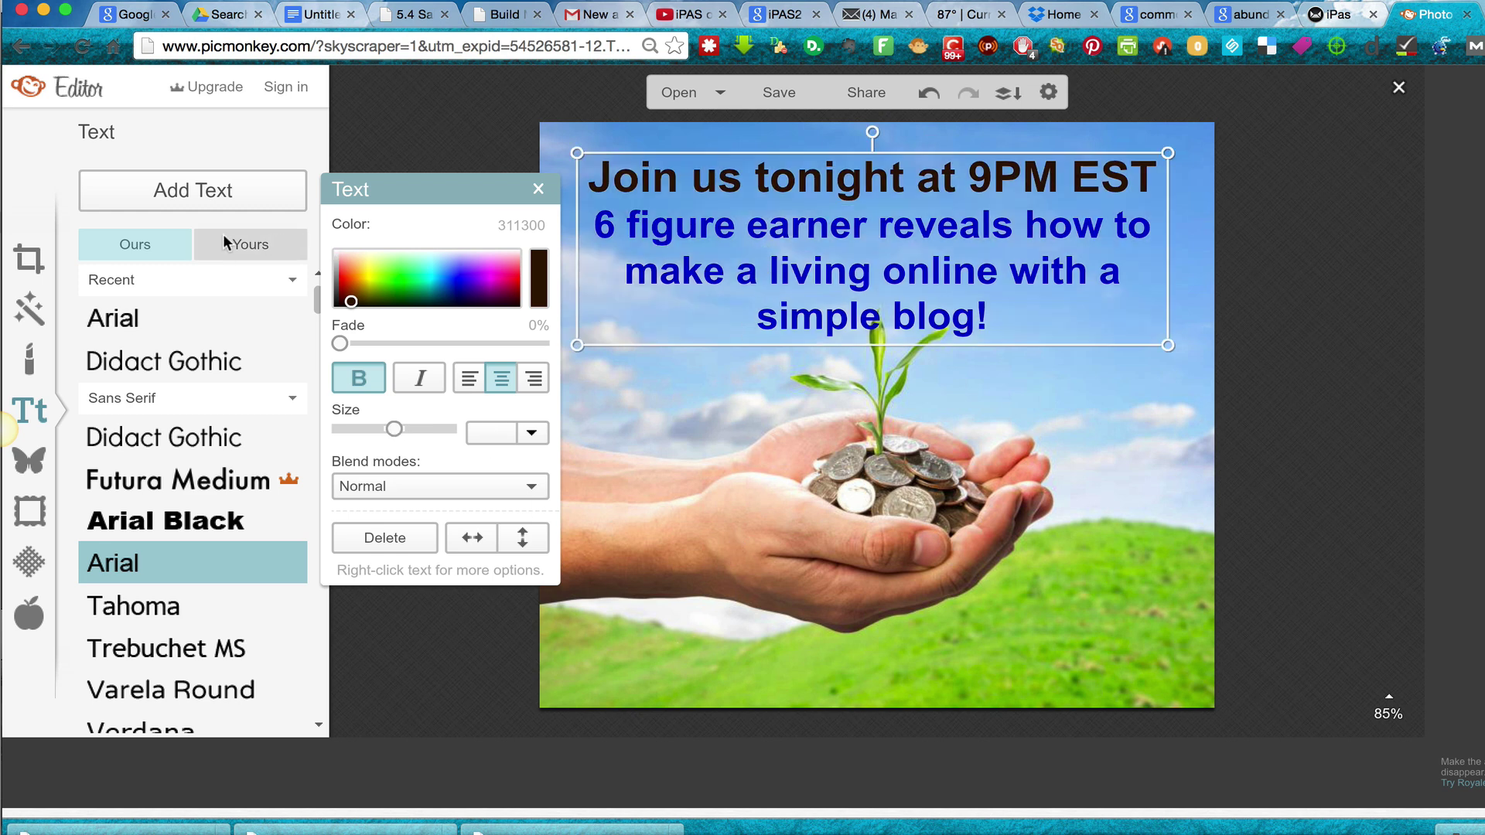
{"action": "left_click", "coordinate": [538, 189]}
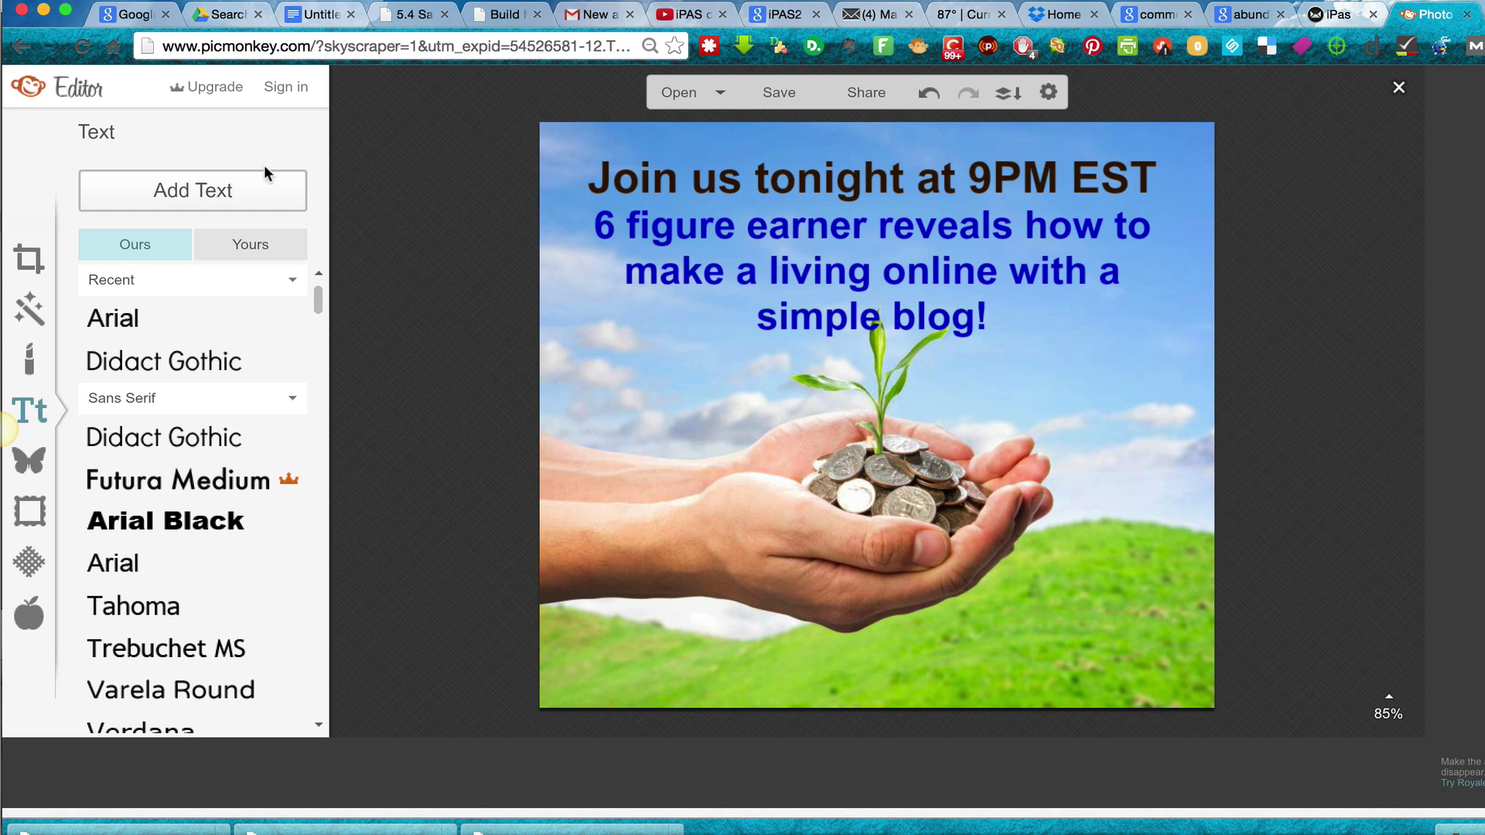
{"action": "left_click", "coordinate": [232, 189]}
{"action": "left_click_drag", "start_coordinate": [868, 388], "coordinate": [776, 662]}
{"action": "left_click", "coordinate": [698, 665]}
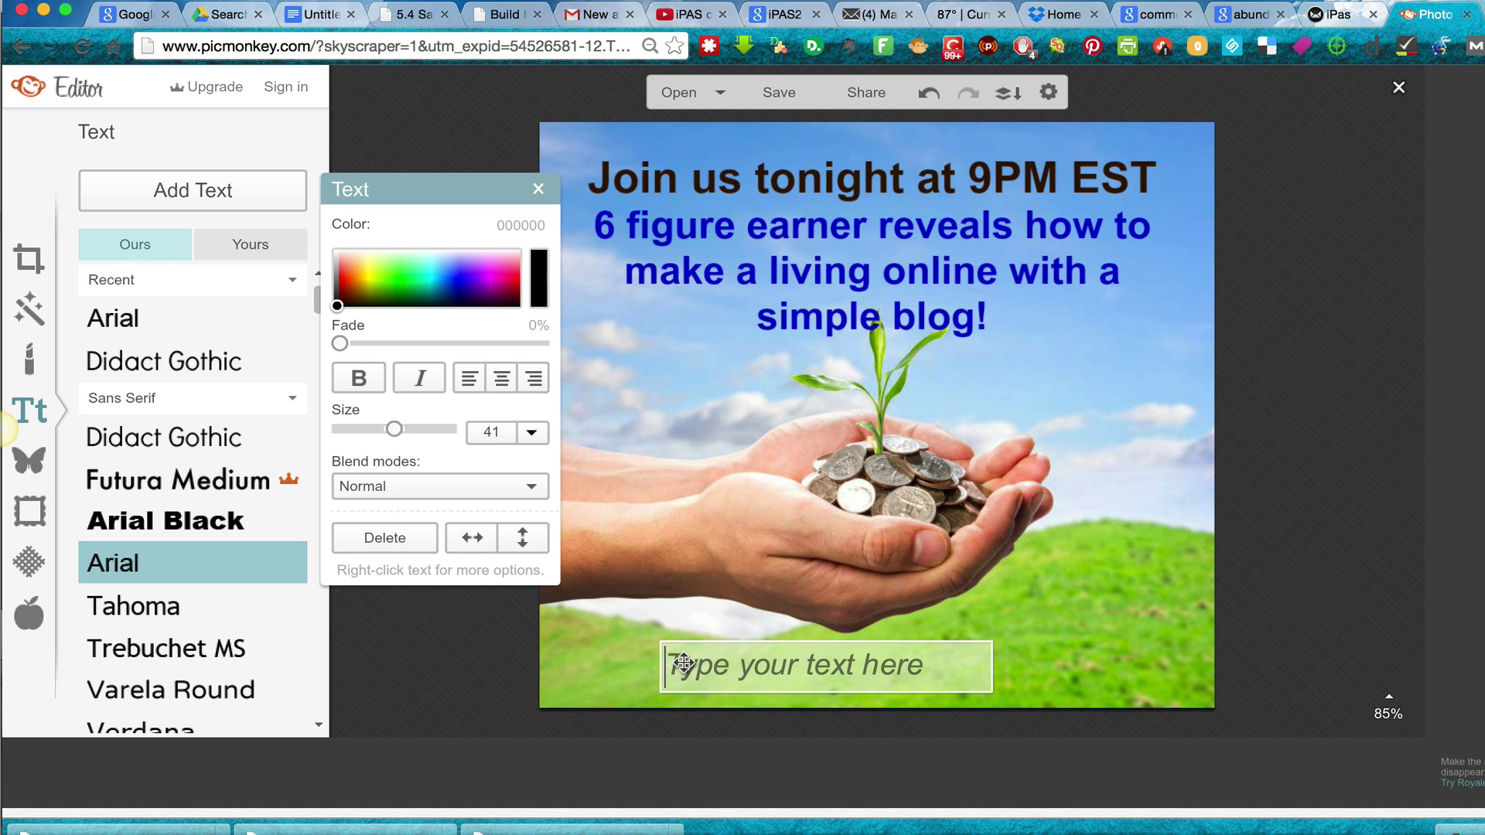
{"action": "type", "text": "www.chao9to"}
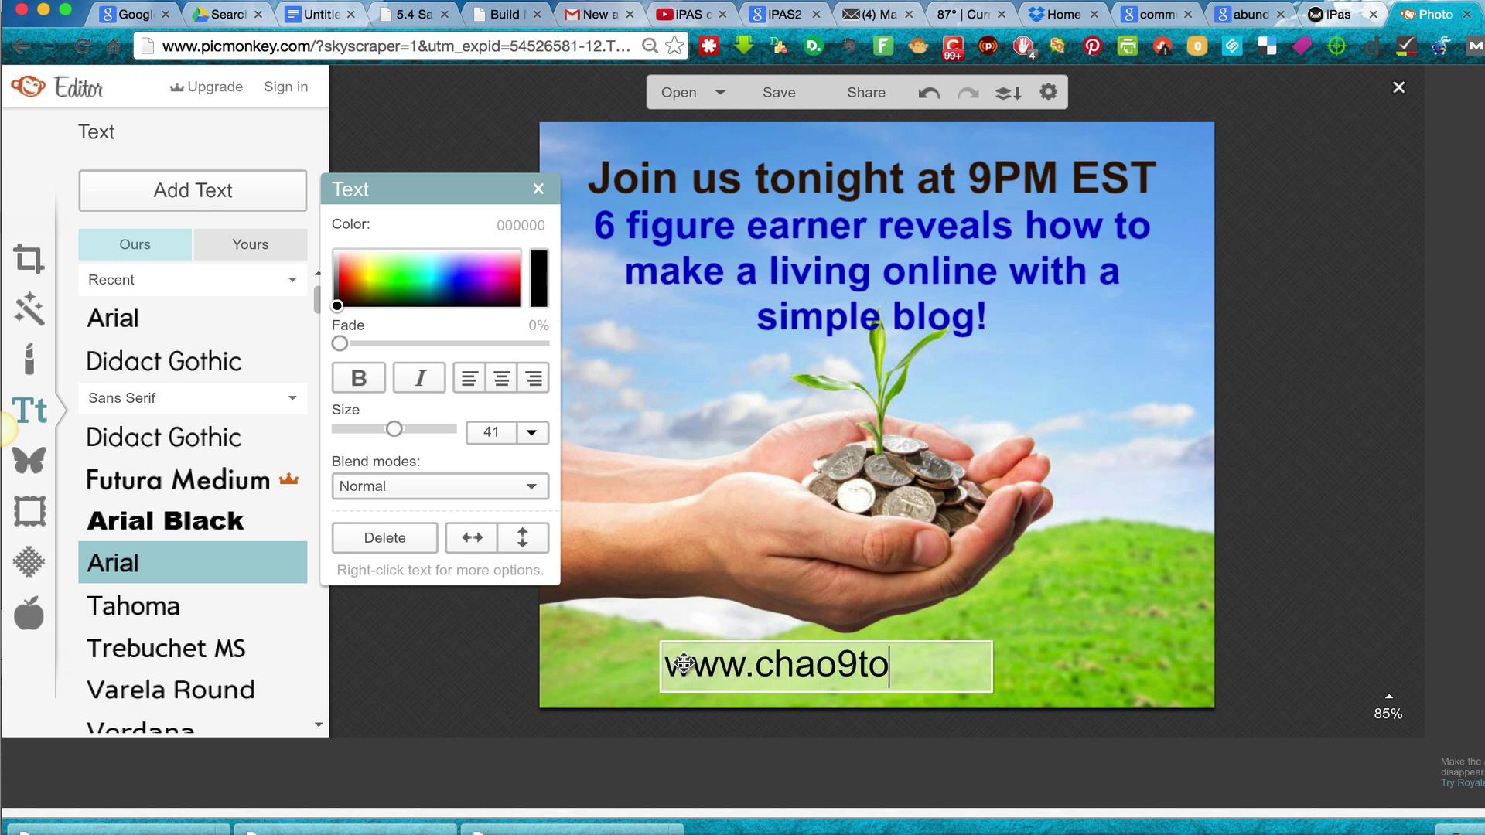
{"action": "type", "text": "5.com"}
{"action": "left_click", "coordinate": [990, 663]}
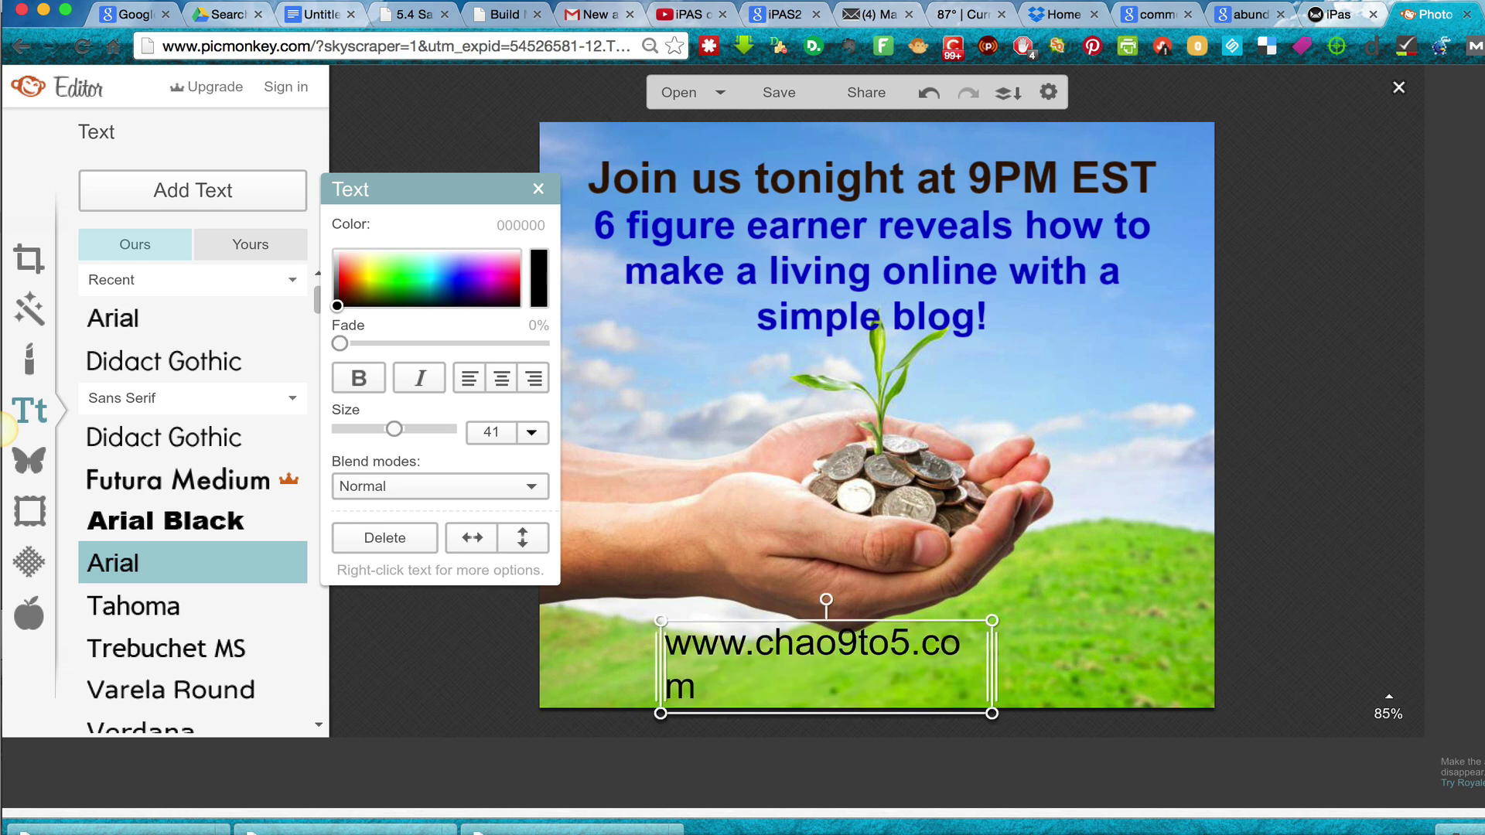
- Enlarge the web address to size 73 and widen its box so the address fits on one line across the grass
{"action": "mouse_move", "coordinate": [999, 661]}
{"action": "left_mouse_down"}
{"action": "mouse_move", "coordinate": [1071, 659]}
{"action": "mouse_move", "coordinate": [1023, 660]}
{"action": "left_mouse_up"}
{"action": "left_click_drag", "start_coordinate": [893, 664], "coordinate": [918, 663]}
{"action": "left_click_drag", "start_coordinate": [393, 427], "coordinate": [408, 428]}
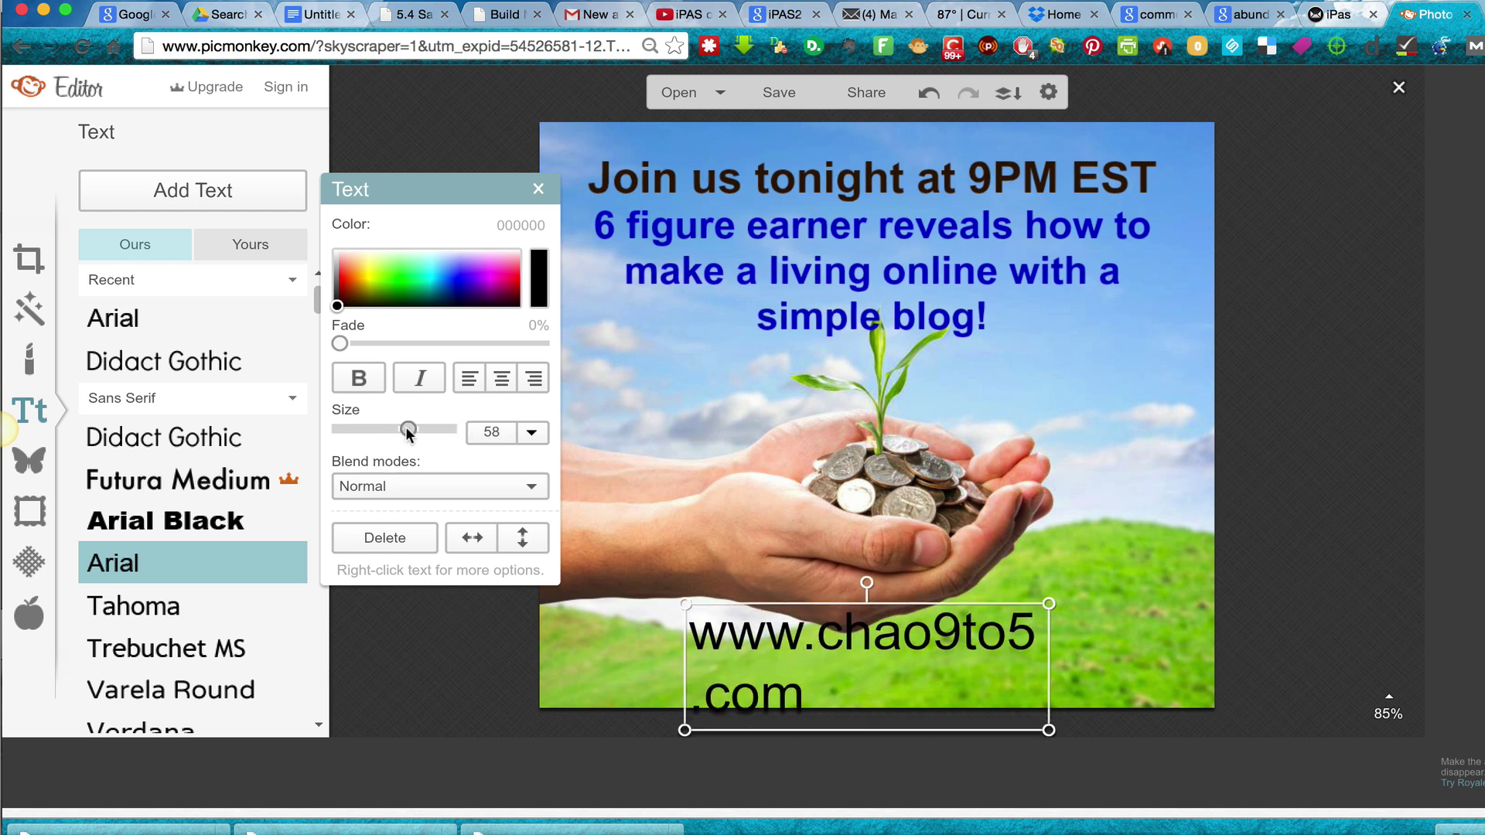
{"action": "left_click_drag", "start_coordinate": [684, 661], "coordinate": [547, 660]}
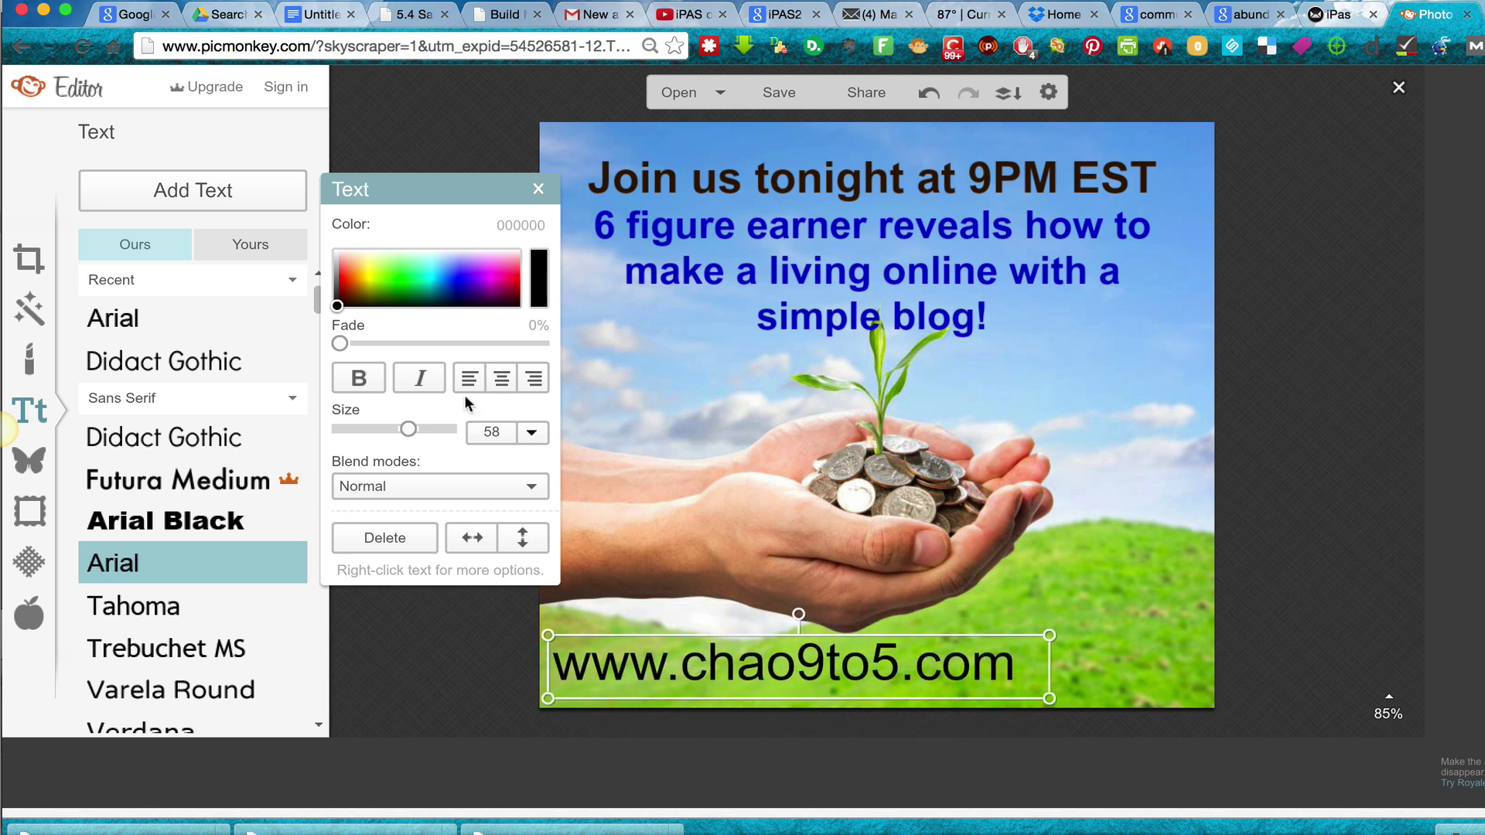
{"action": "left_click_drag", "start_coordinate": [414, 428], "coordinate": [423, 427]}
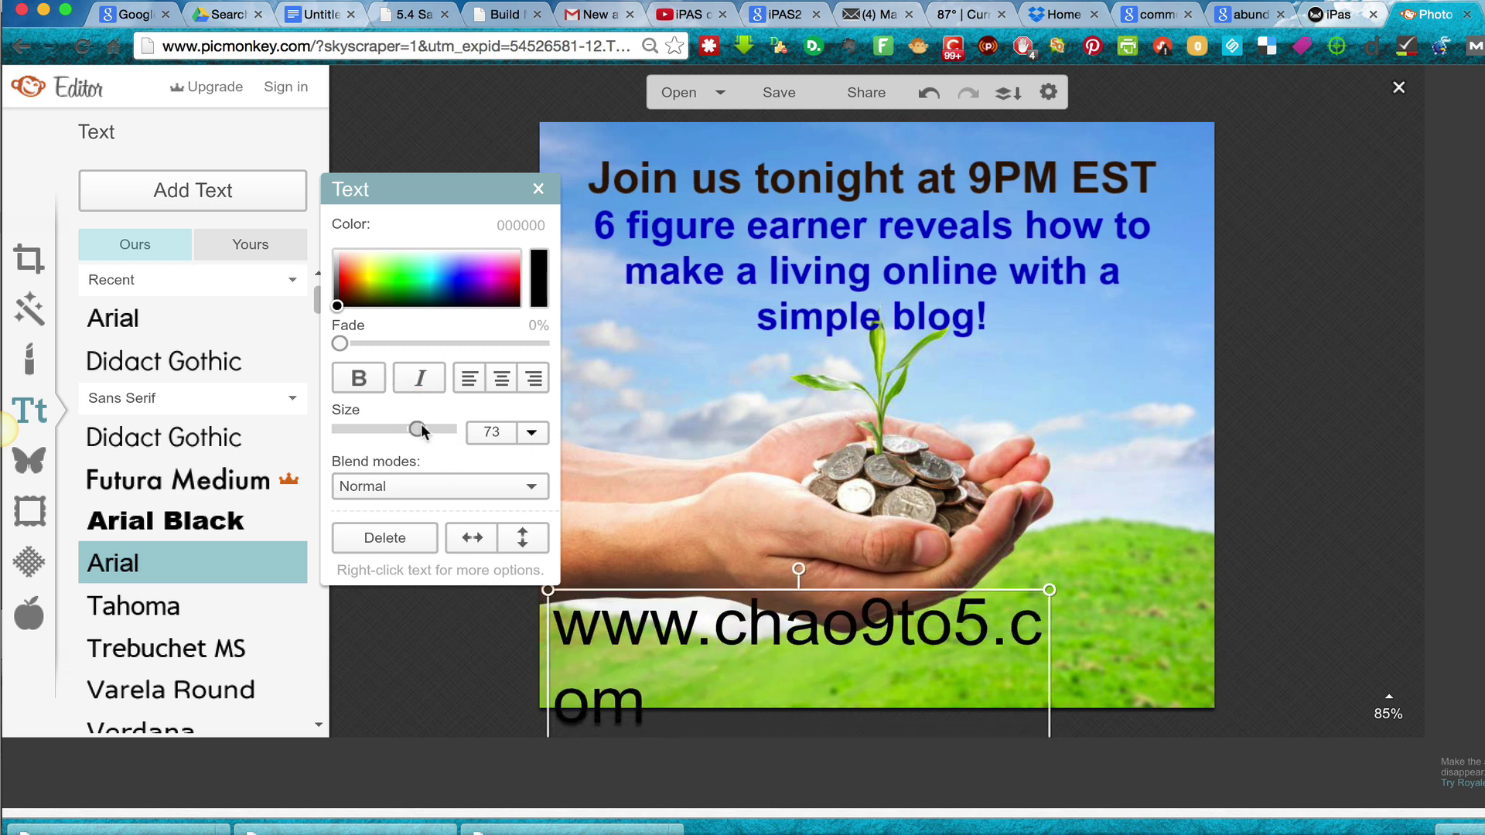
{"action": "left_click_drag", "start_coordinate": [1049, 661], "coordinate": [1197, 650]}
{"action": "left_click_drag", "start_coordinate": [981, 647], "coordinate": [1006, 641]}
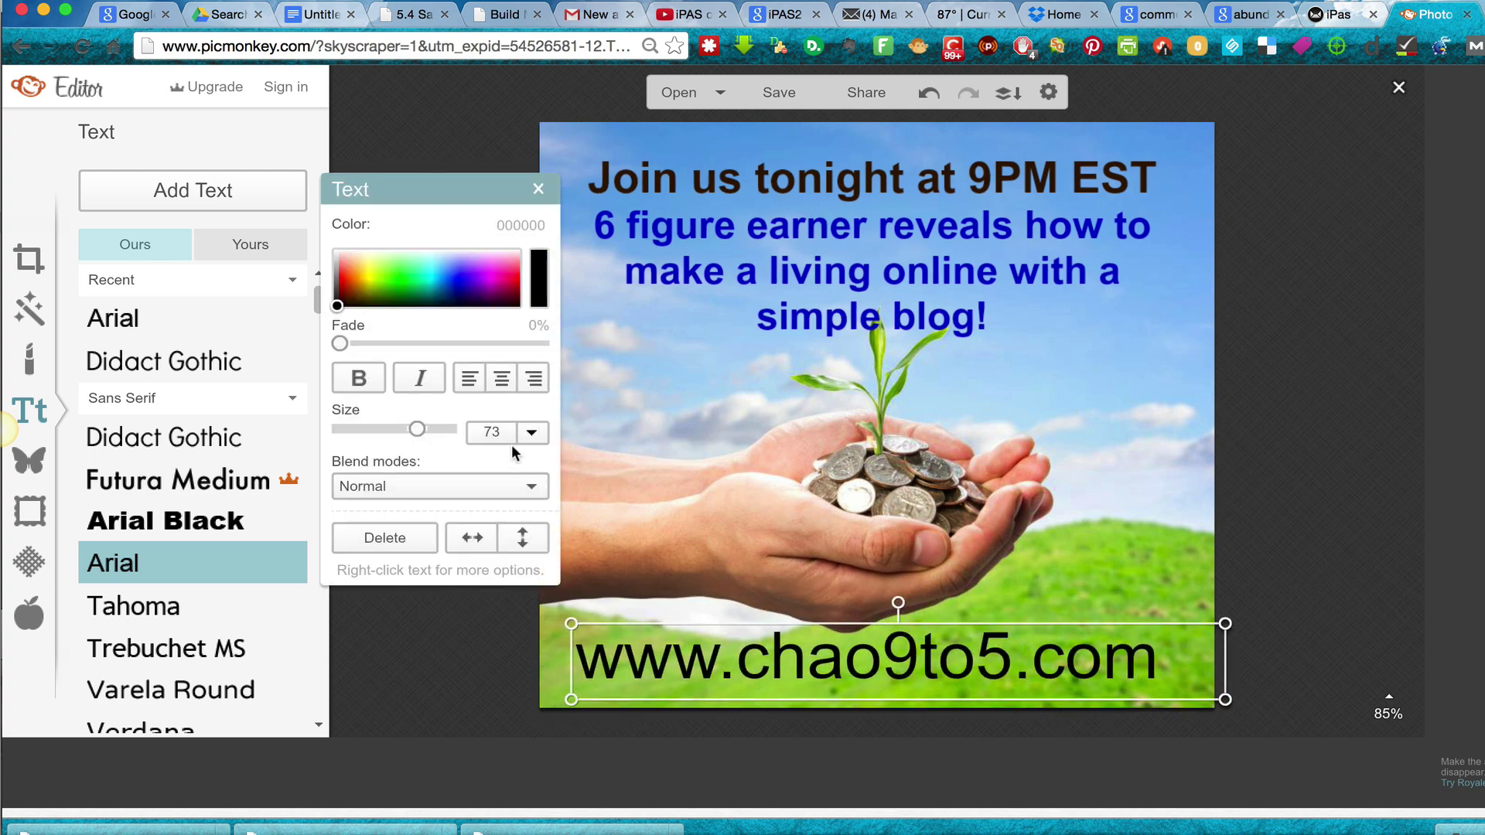
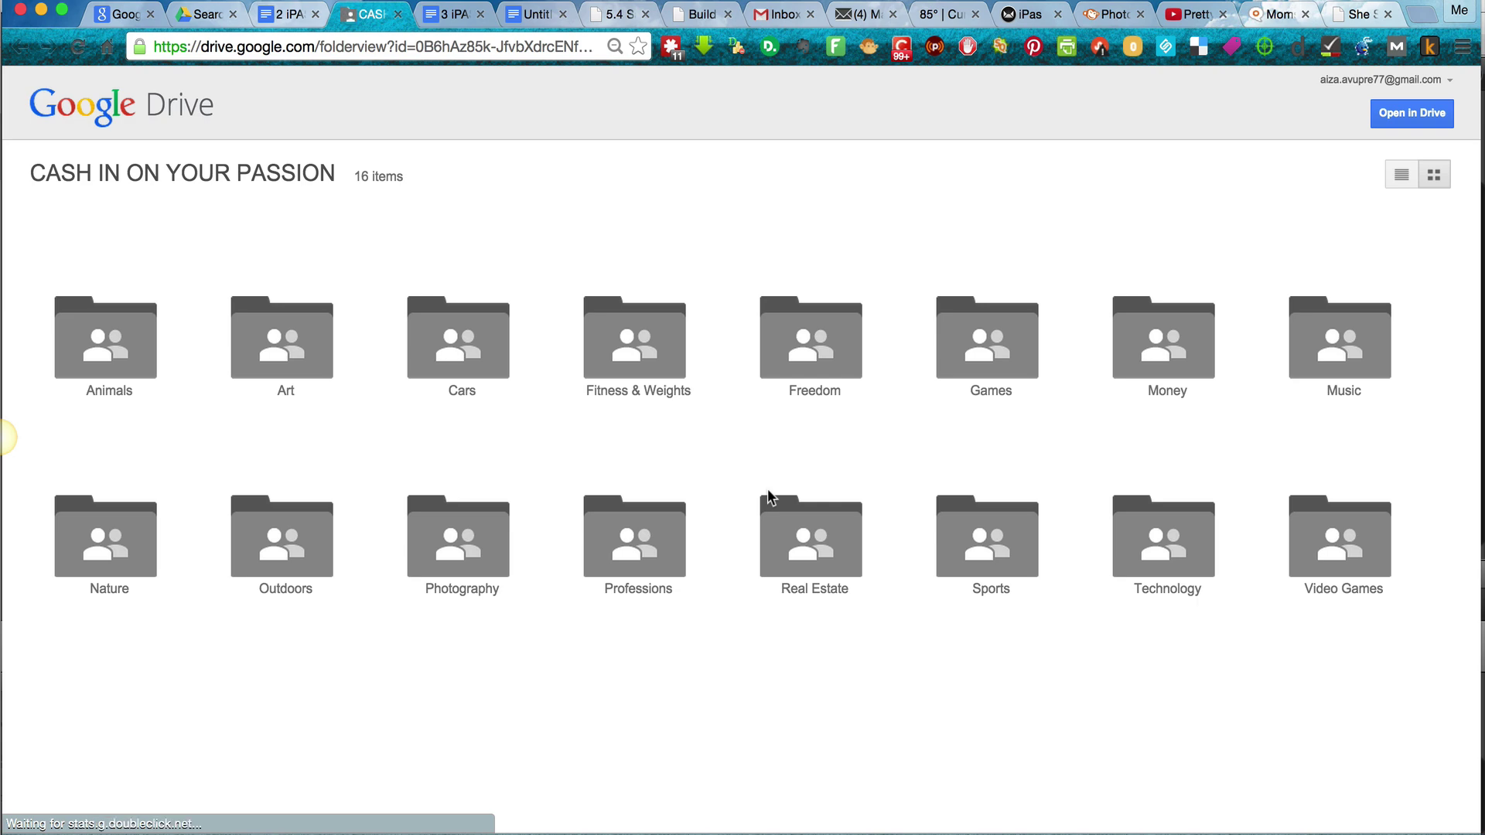
- In Google Drive, open SS Freedom.png from the Freedom folder of CASH IN ON YOUR PASSION and save it to Downloads as SS Freedom
{"action": "left_click", "coordinate": [817, 355]}
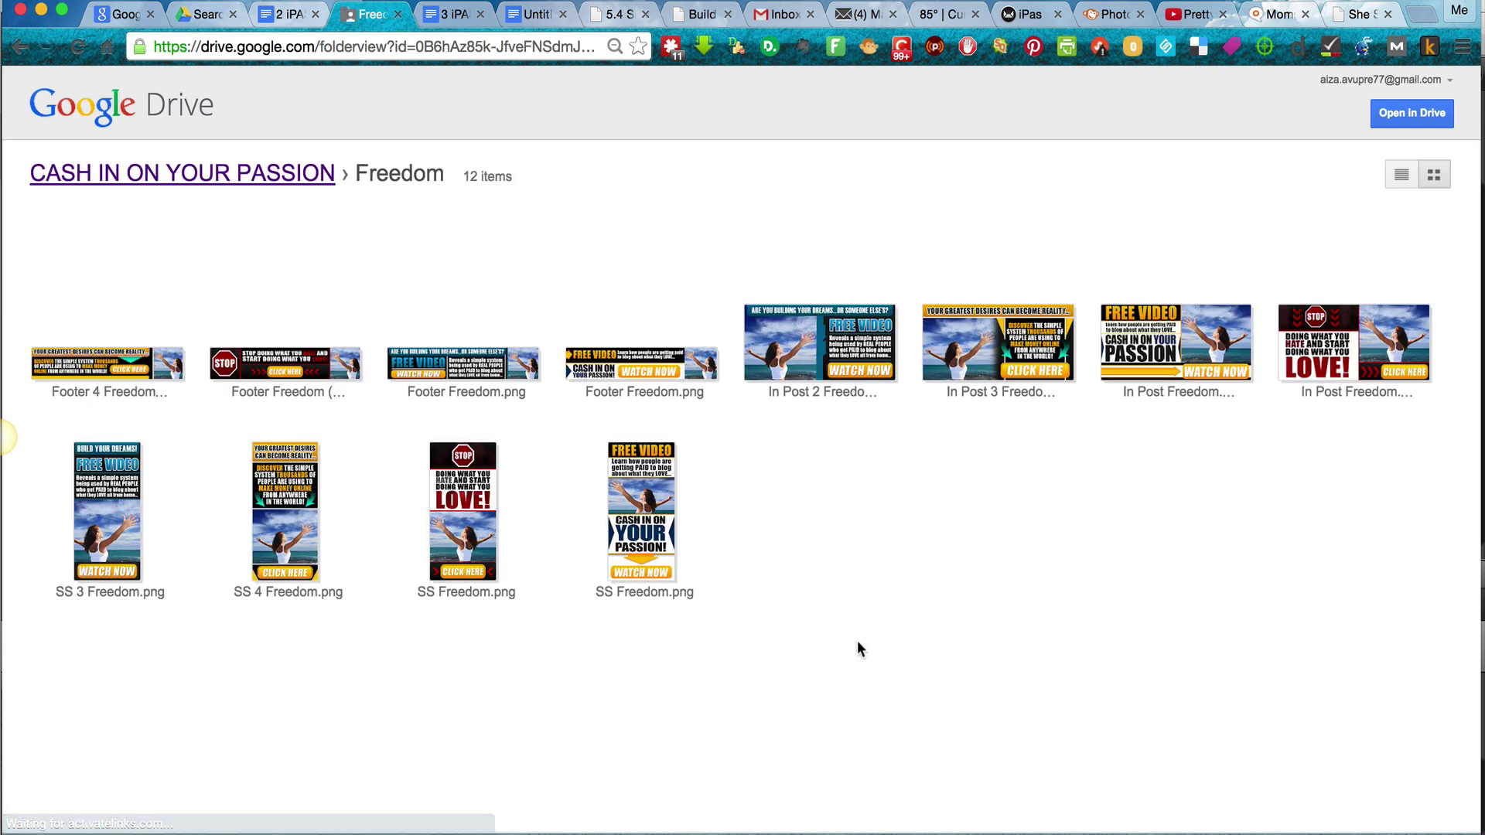
{"action": "left_click", "coordinate": [665, 524]}
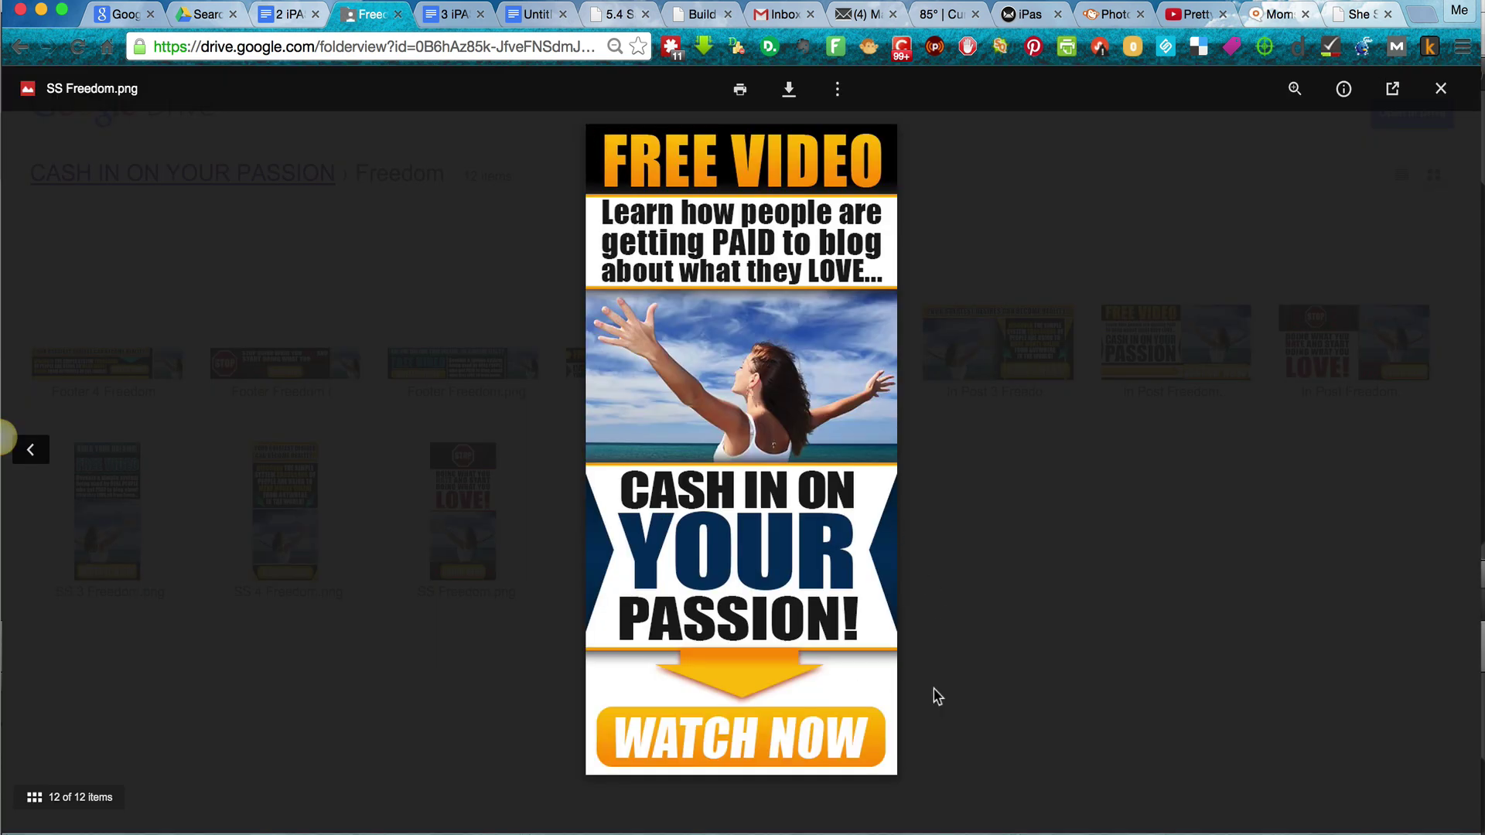
{"action": "left_click", "coordinate": [791, 93]}
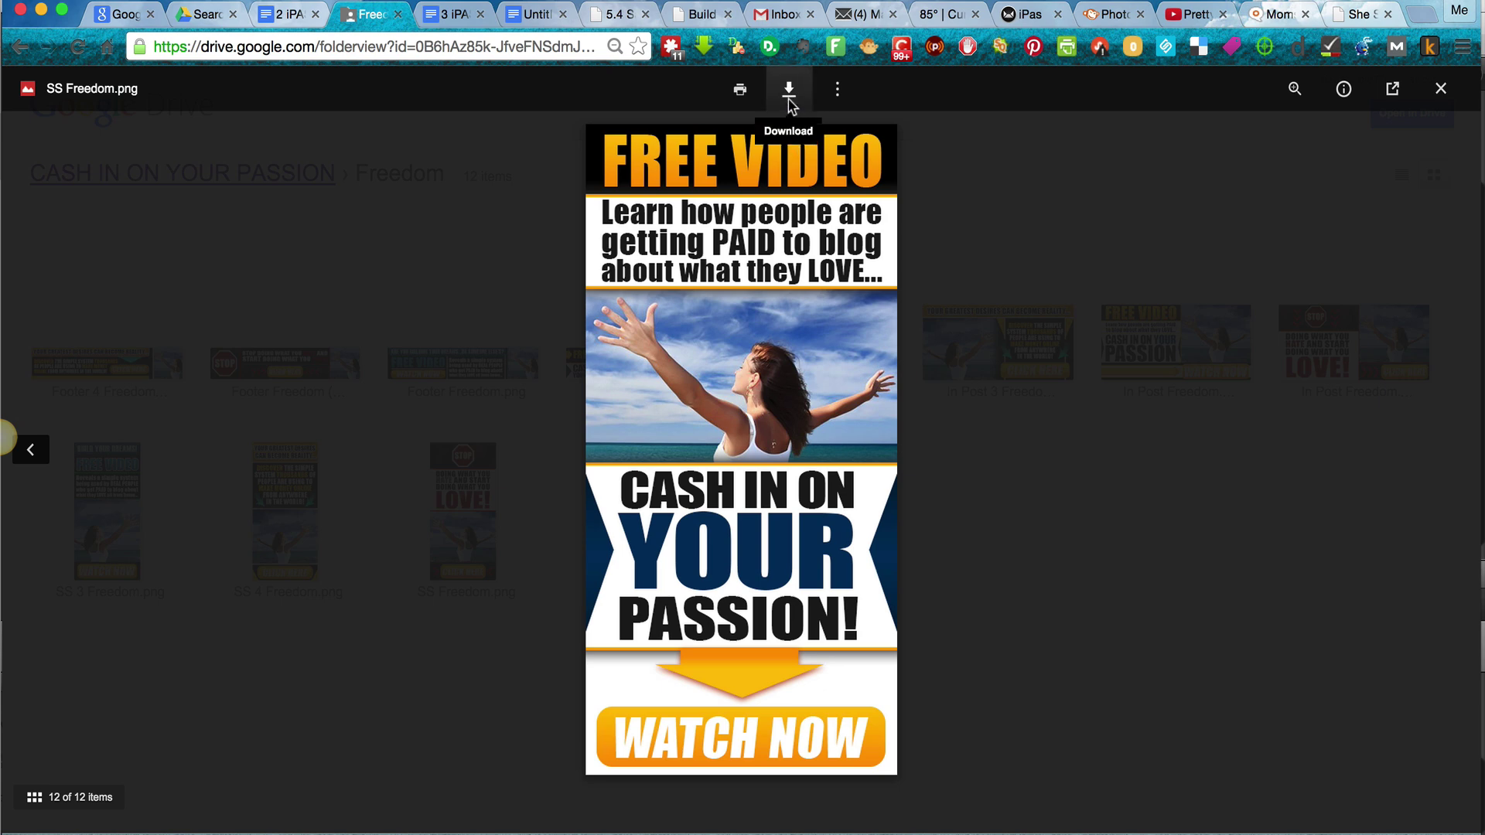
{"action": "left_click", "coordinate": [789, 93]}
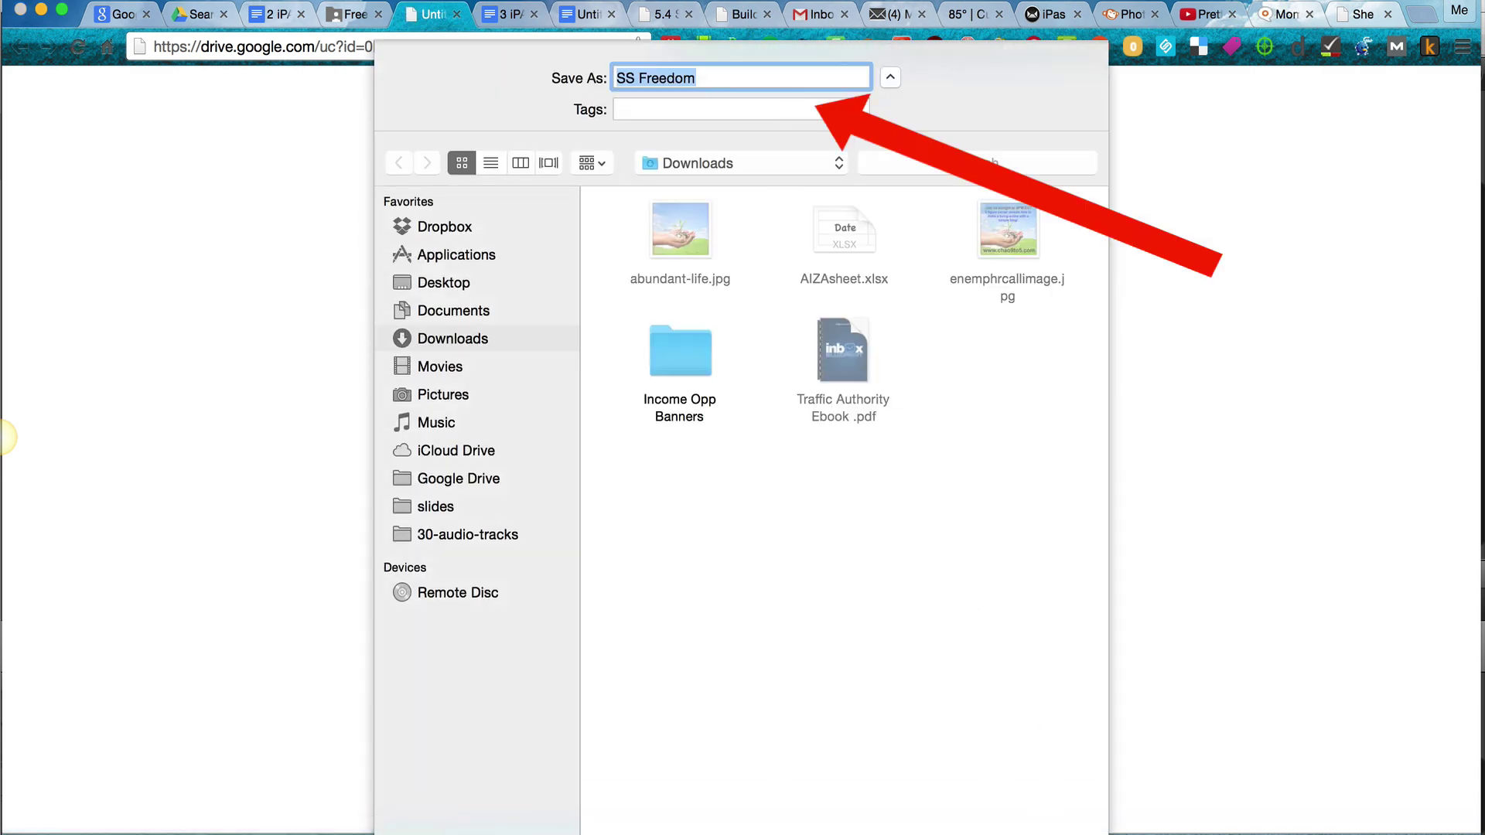
{"action": "key", "text": "Return"}
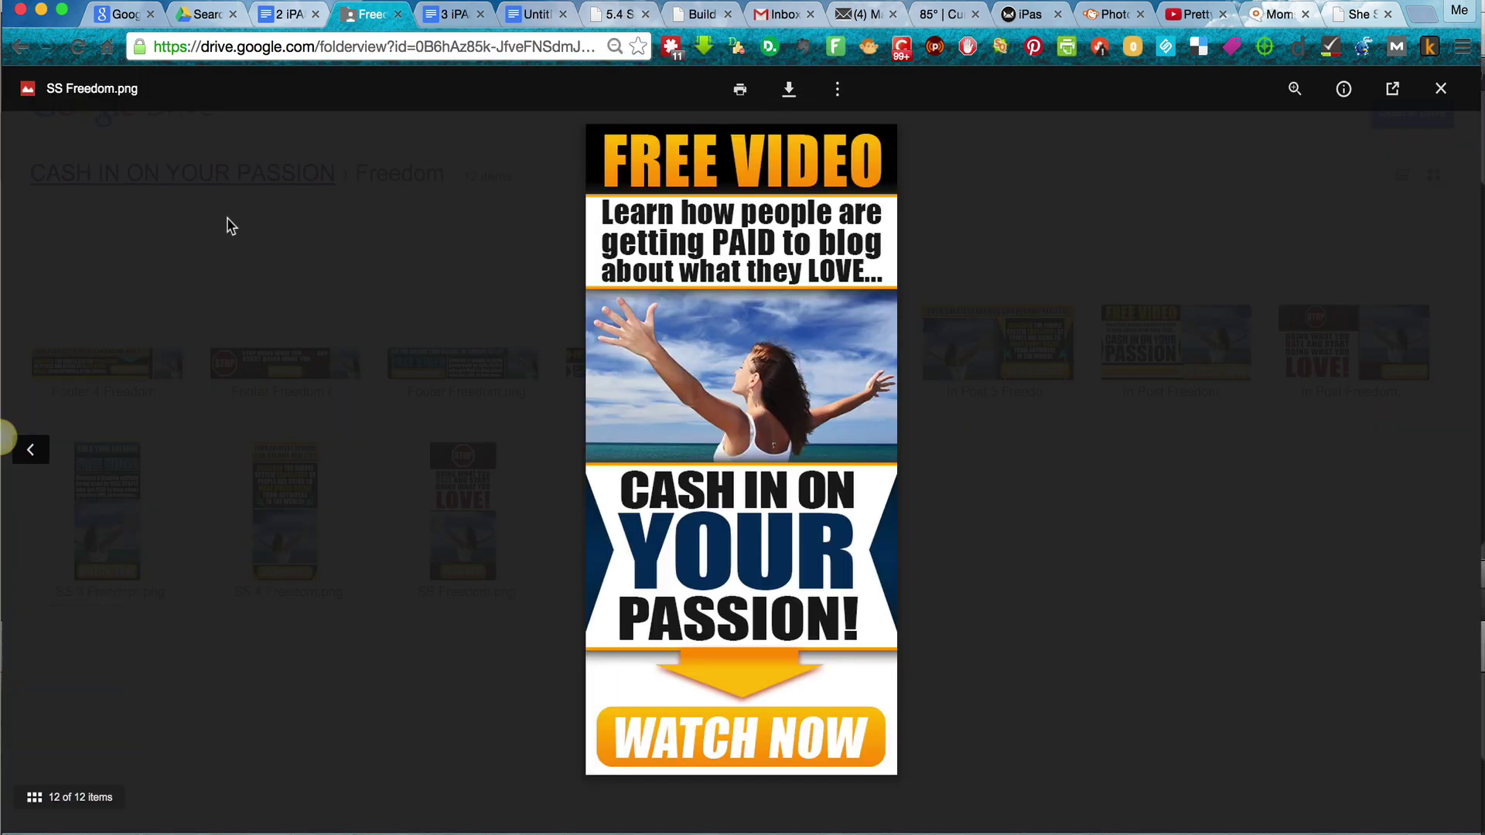
- Go back through the Freedom folder's banner previews to In Post Freedom.png
{"action": "left_click", "coordinate": [34, 452]}
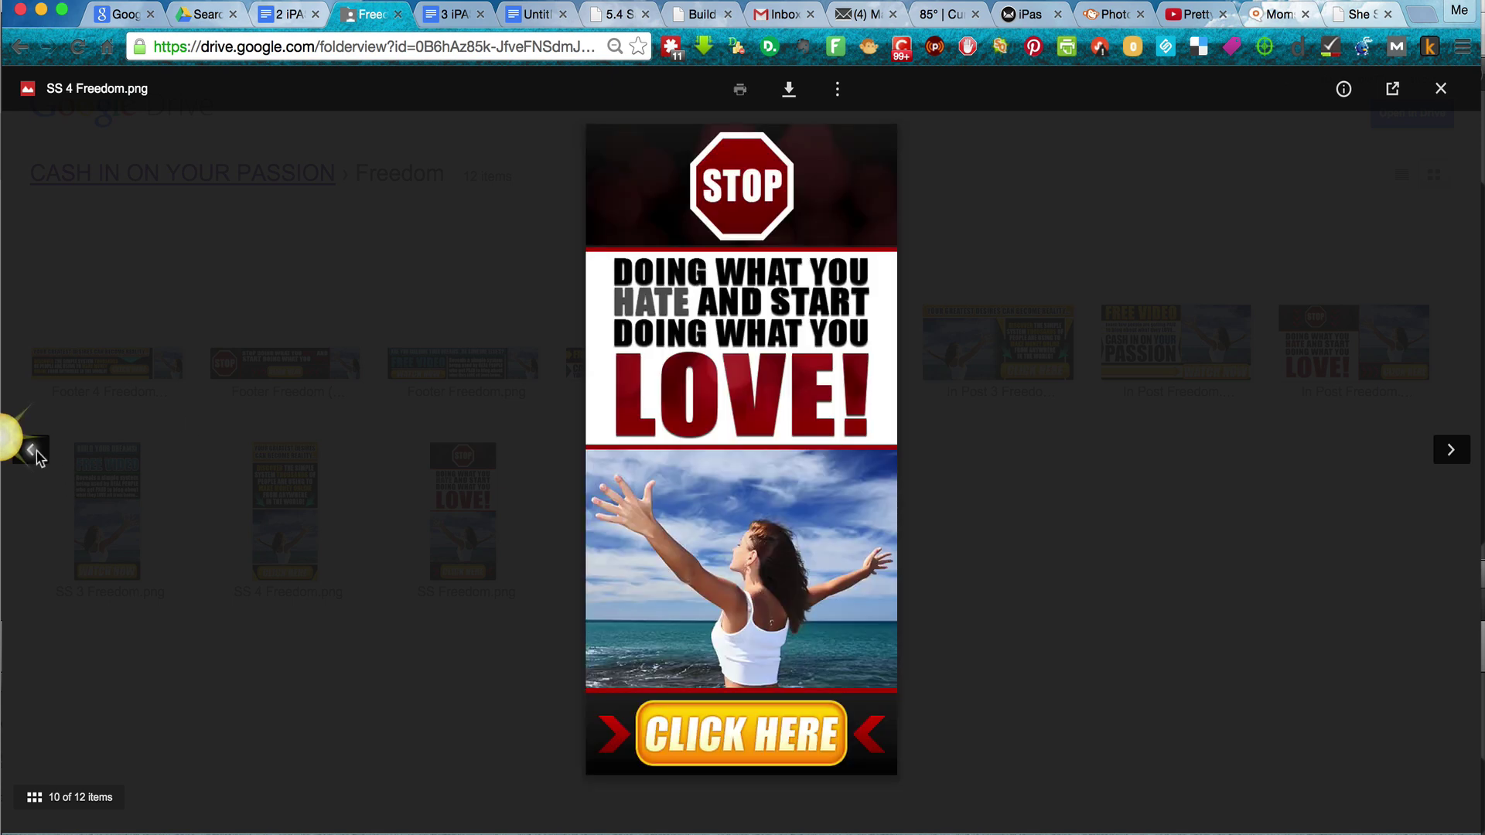
{"action": "left_click", "coordinate": [36, 451]}
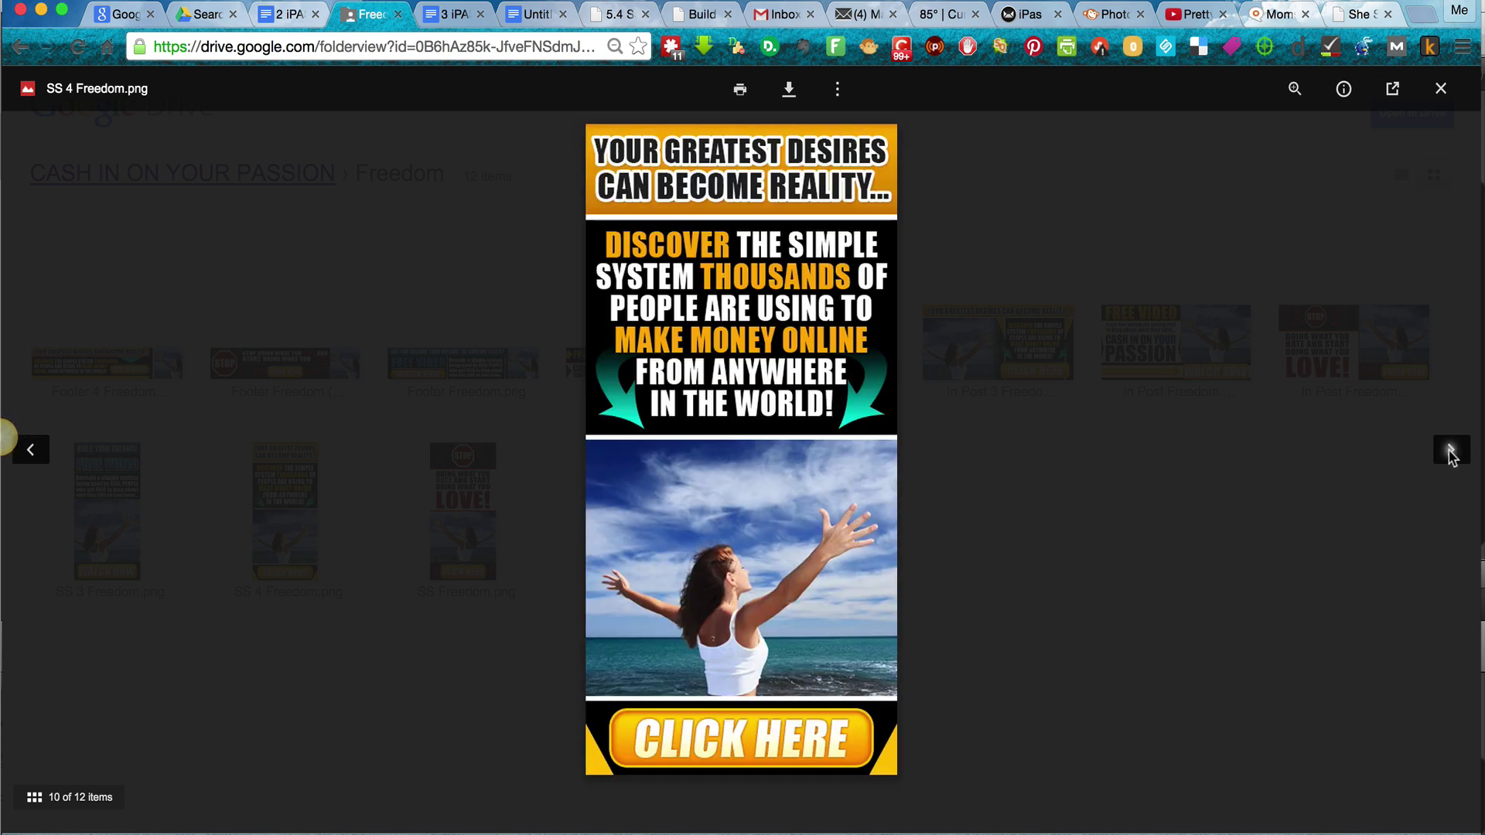
{"action": "left_click", "coordinate": [34, 454]}
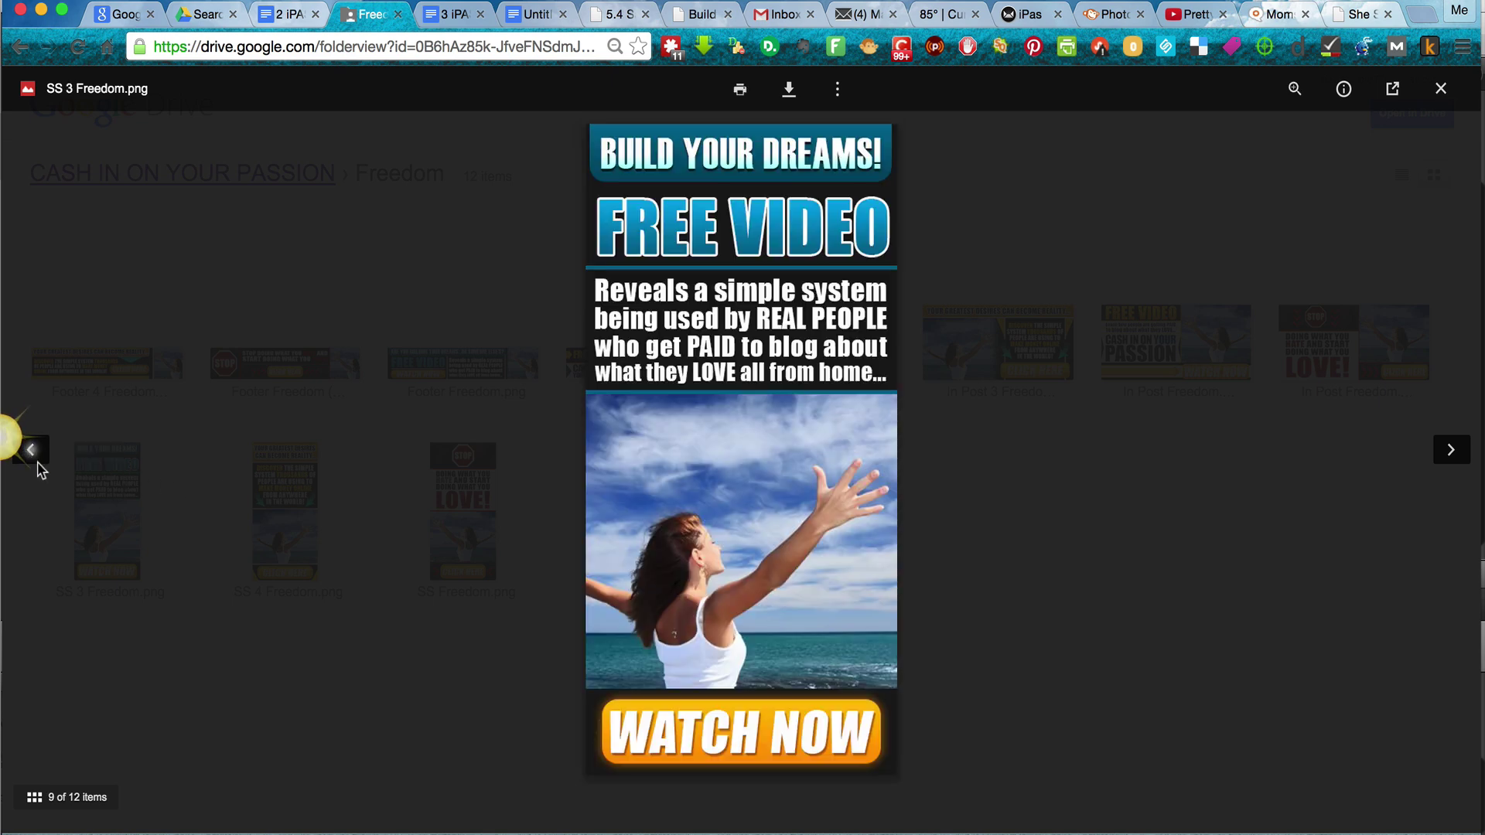
{"action": "left_click", "coordinate": [34, 455]}
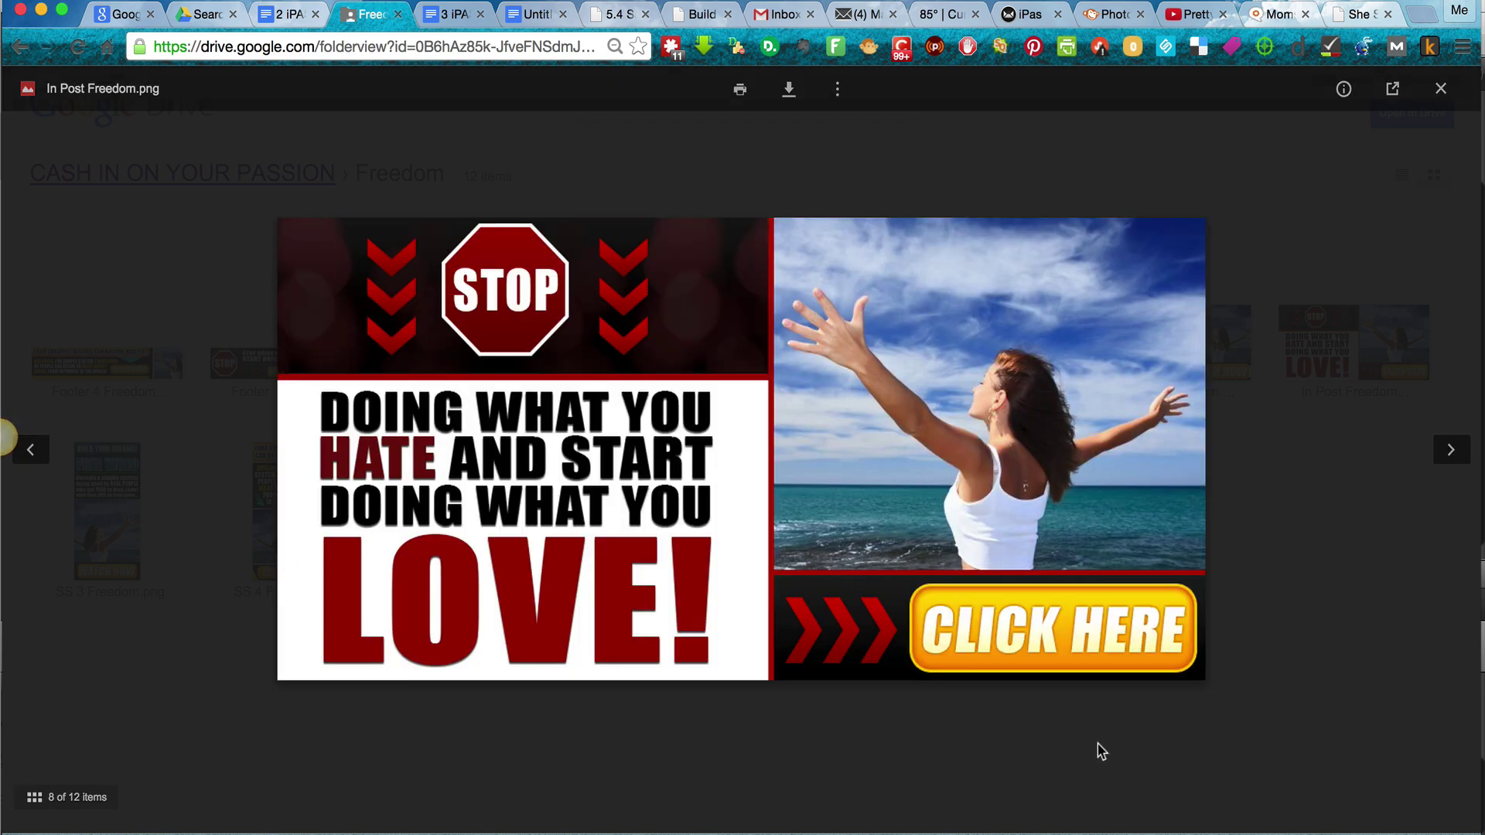
- Capture the STOP and LOVE! text half of the banner as a Jing image of about 944 x 860
{"action": "mouse_move", "coordinate": [916, 30]}
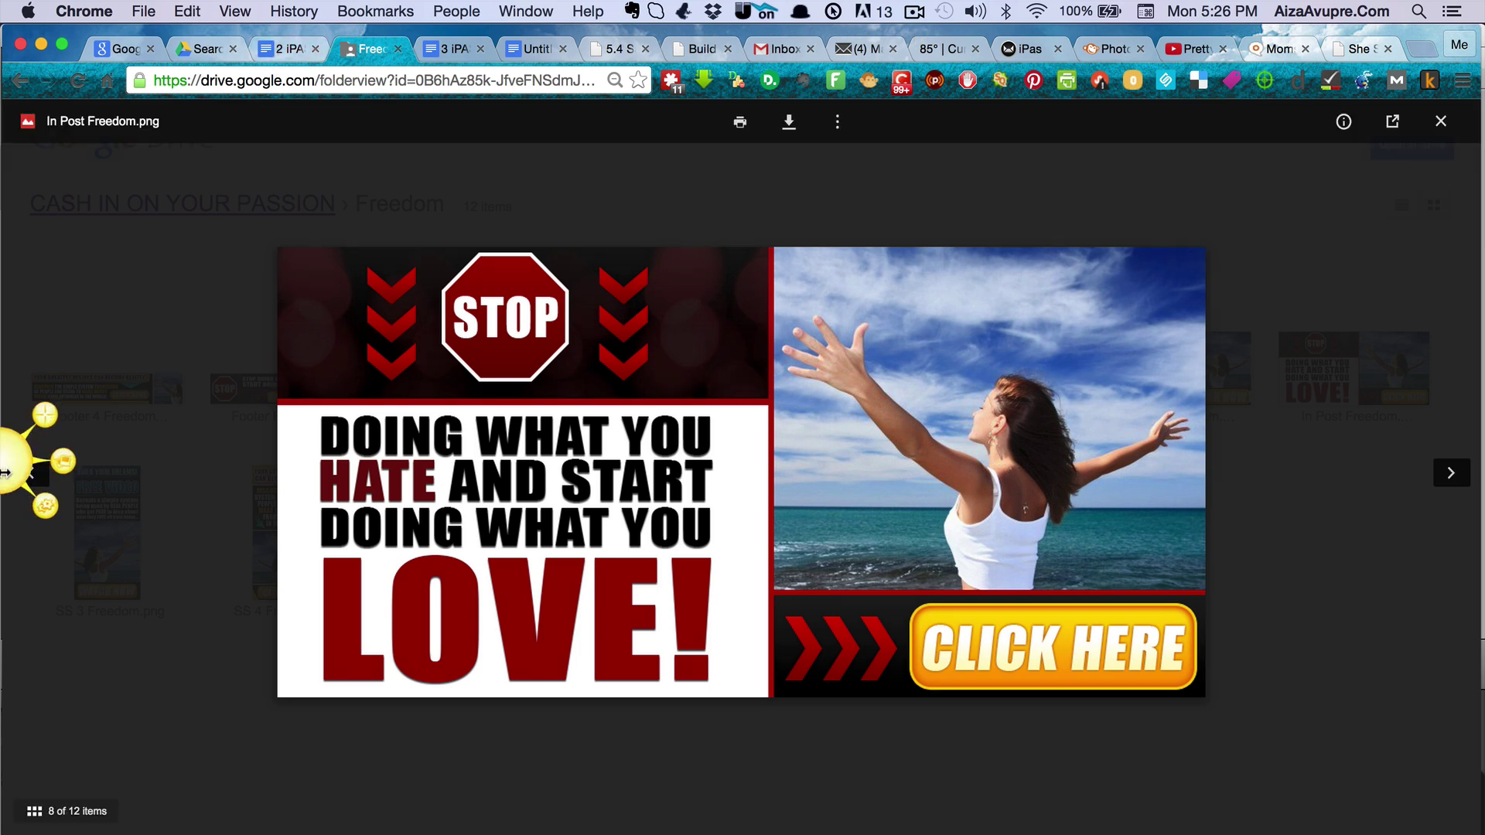
{"action": "left_click", "coordinate": [45, 415]}
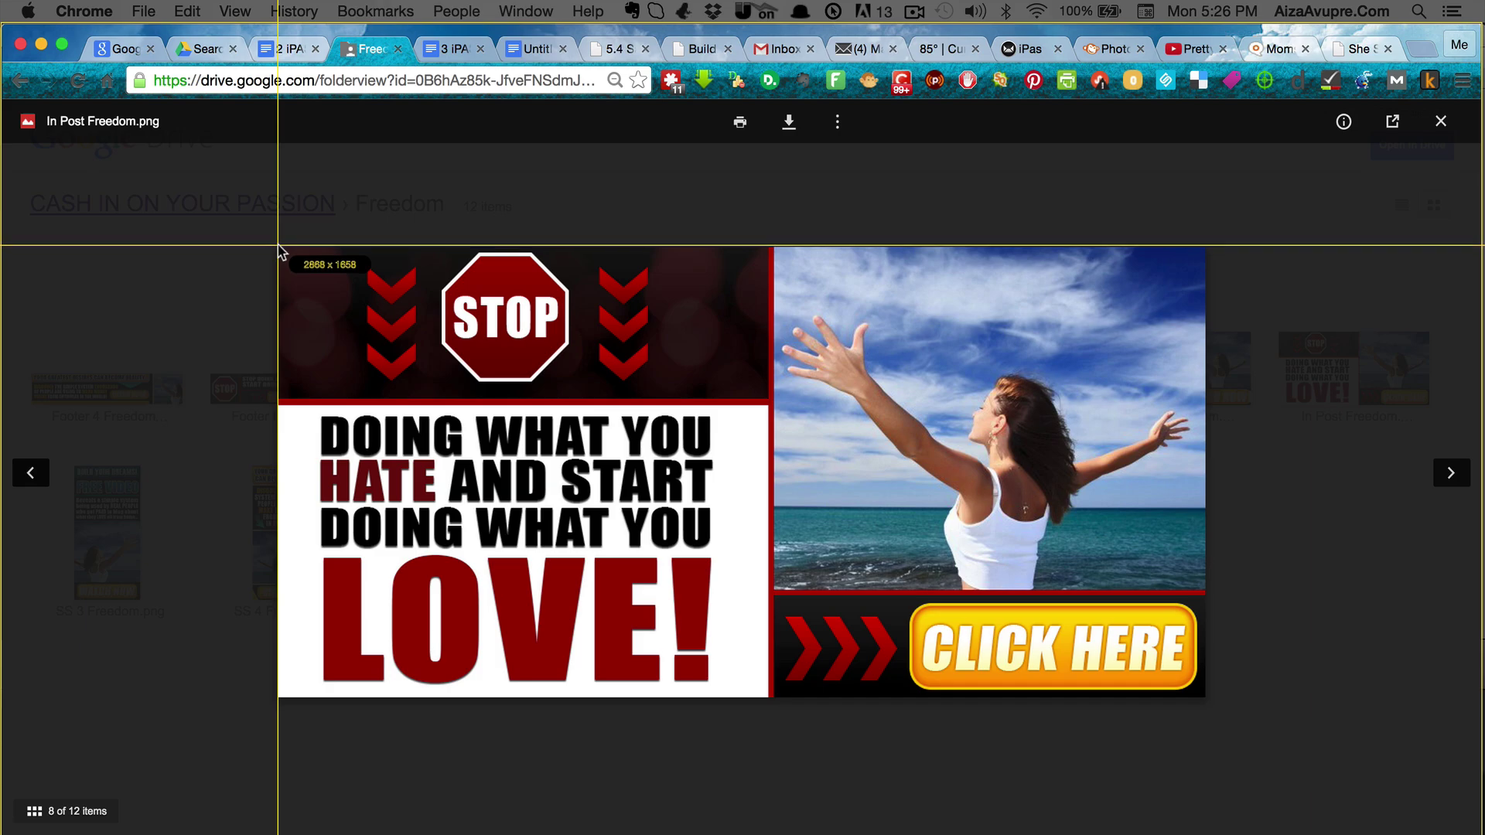
{"action": "left_click_drag", "start_coordinate": [278, 246], "coordinate": [766, 700]}
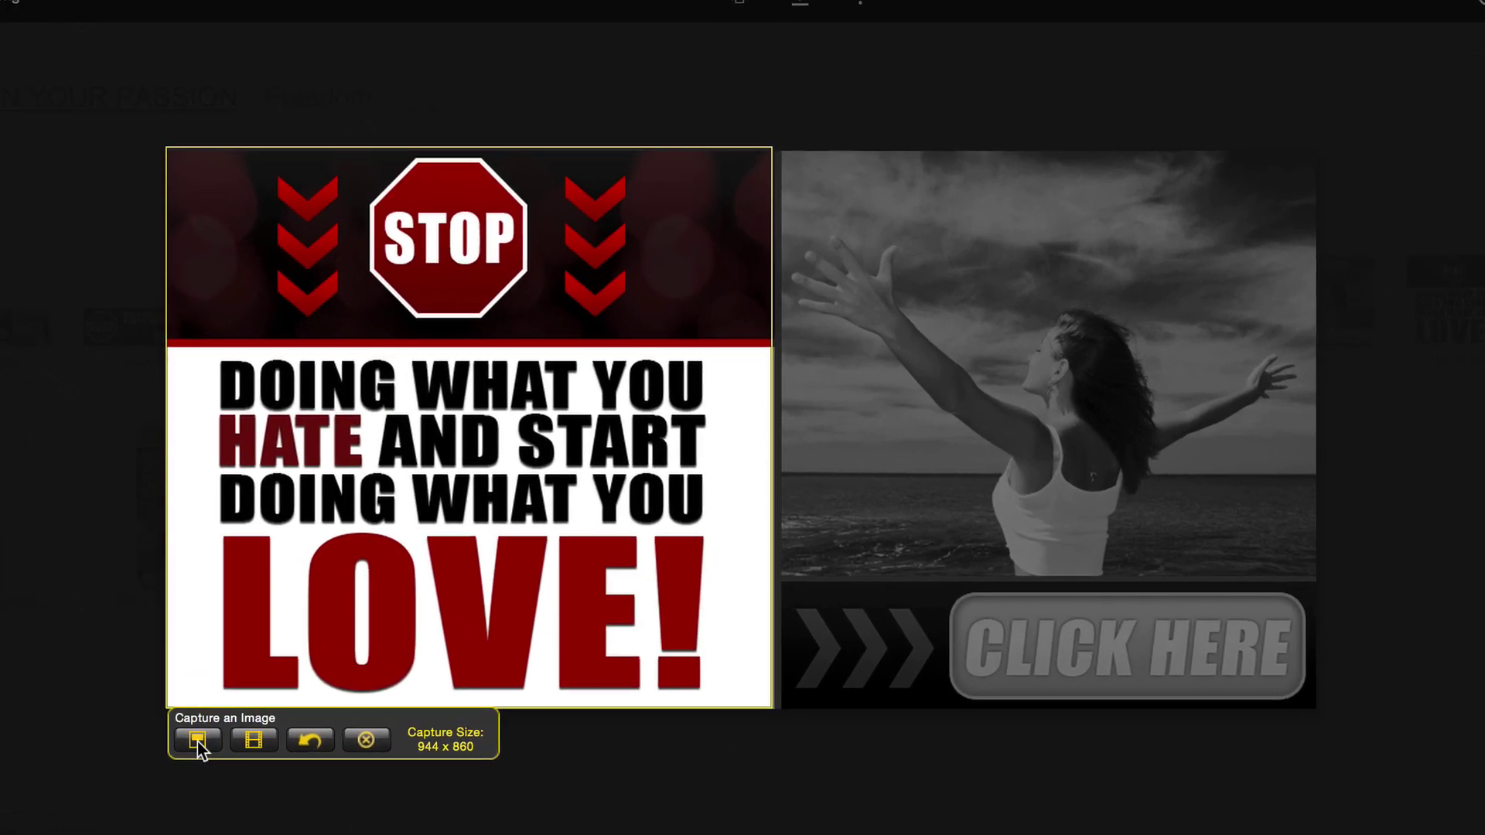
{"action": "left_click", "coordinate": [171, 743]}
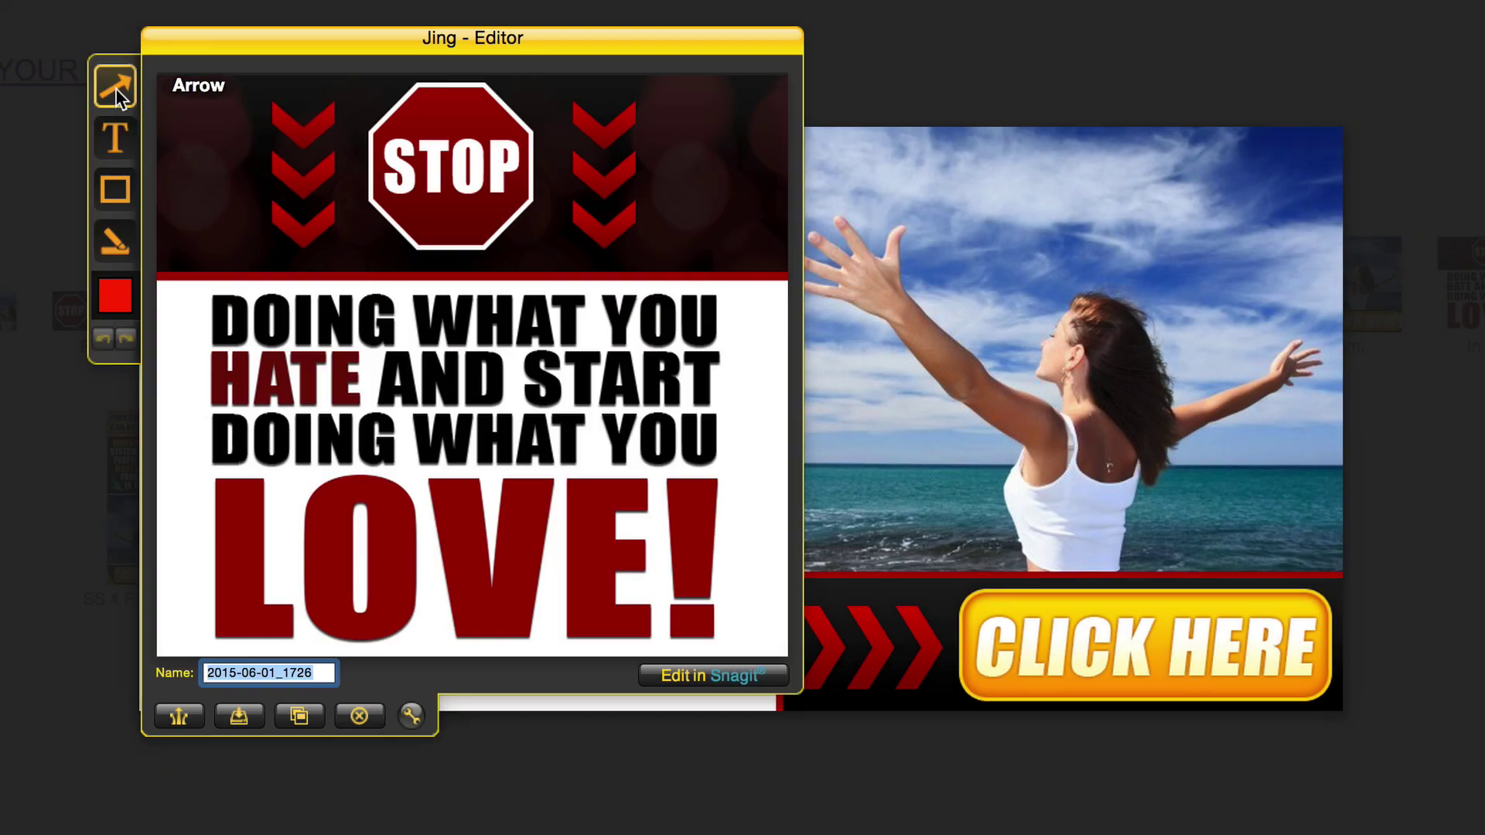
- Try a red arrow and a text callout reading "visit" on the captured image, undoing each one
{"action": "left_click_drag", "start_coordinate": [170, 95], "coordinate": [258, 153]}
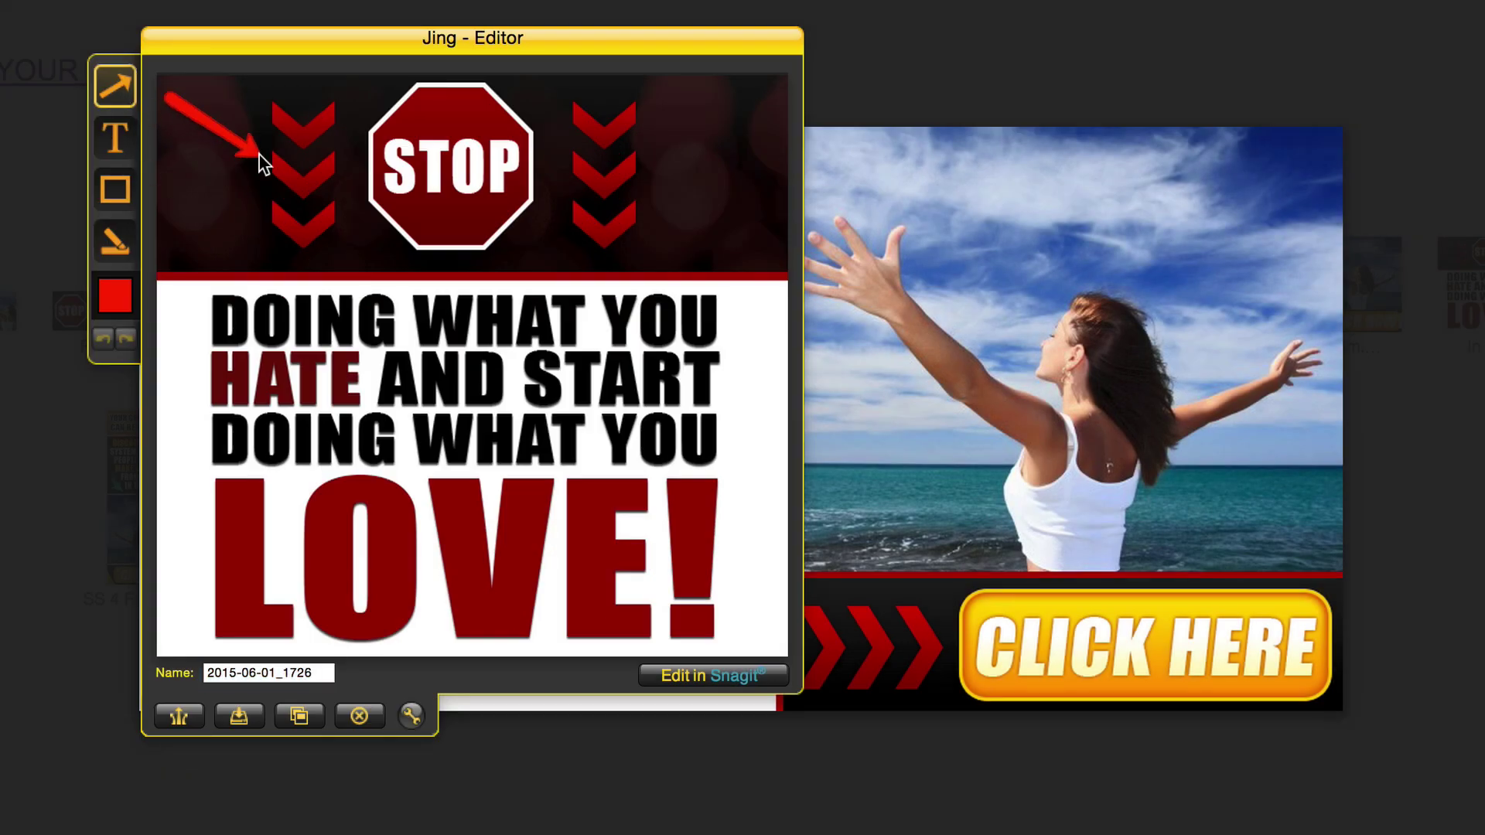
{"action": "left_click", "coordinate": [103, 338]}
{"action": "left_click", "coordinate": [116, 140]}
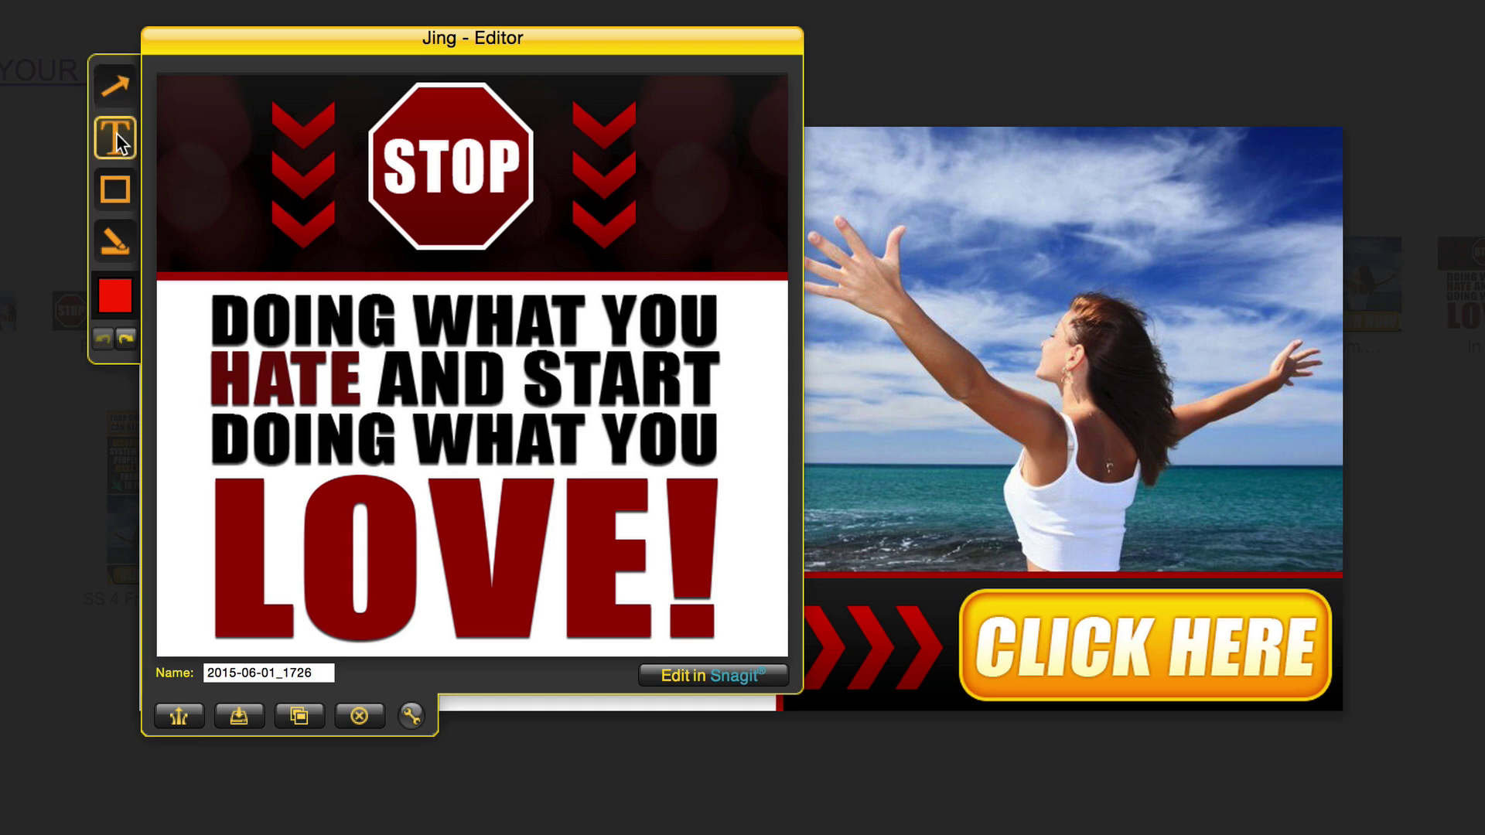
{"action": "left_click", "coordinate": [178, 147]}
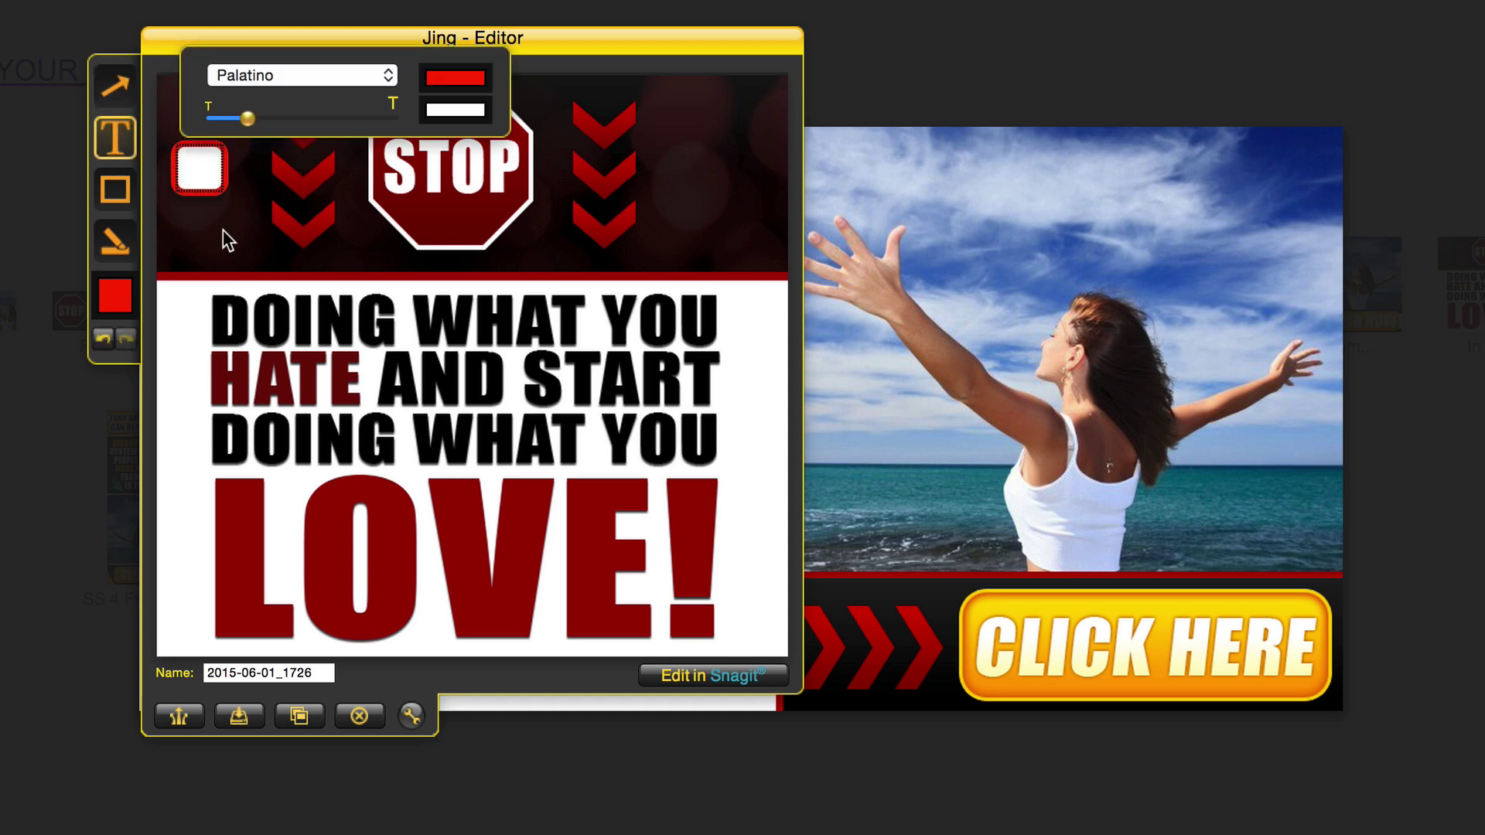
{"action": "type", "text": "visit"}
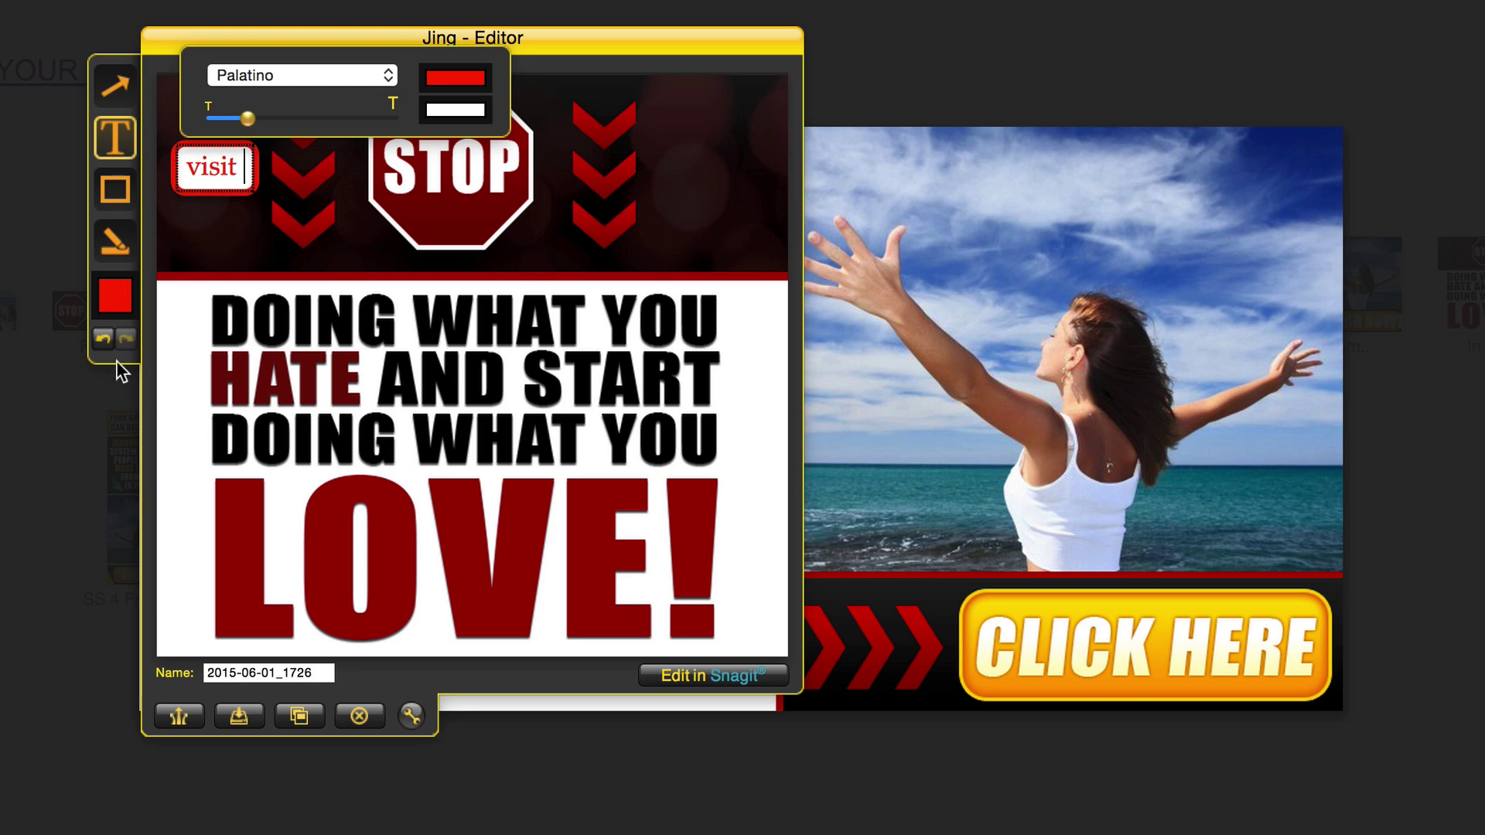
{"action": "left_click", "coordinate": [103, 341]}
{"action": "left_click", "coordinate": [222, 234]}
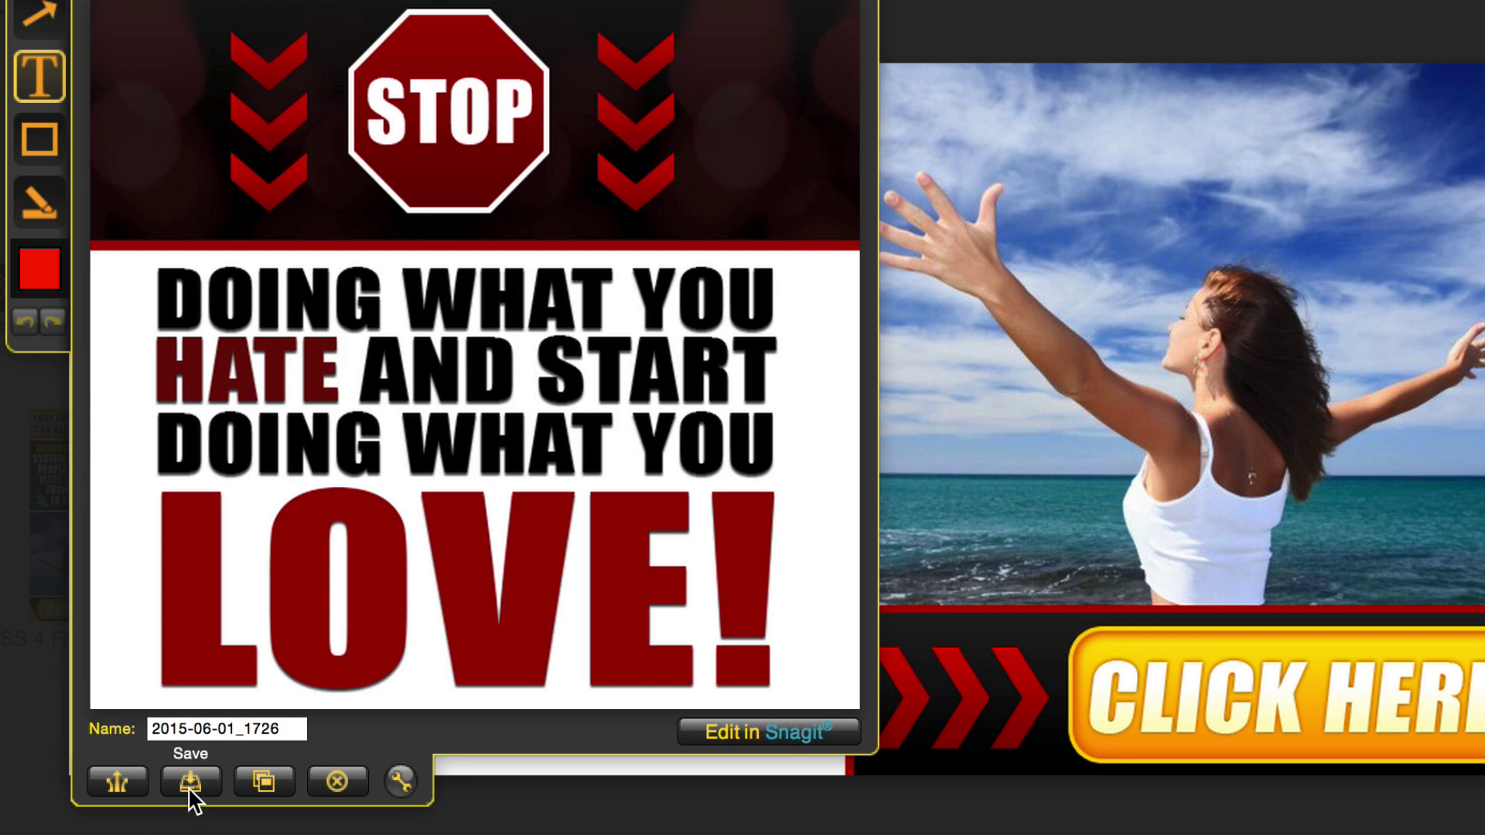
- Save the captured image under the name "Freedom imag"
{"action": "left_click", "coordinate": [189, 782]}
{"action": "type", "text": "Freedom imag"}
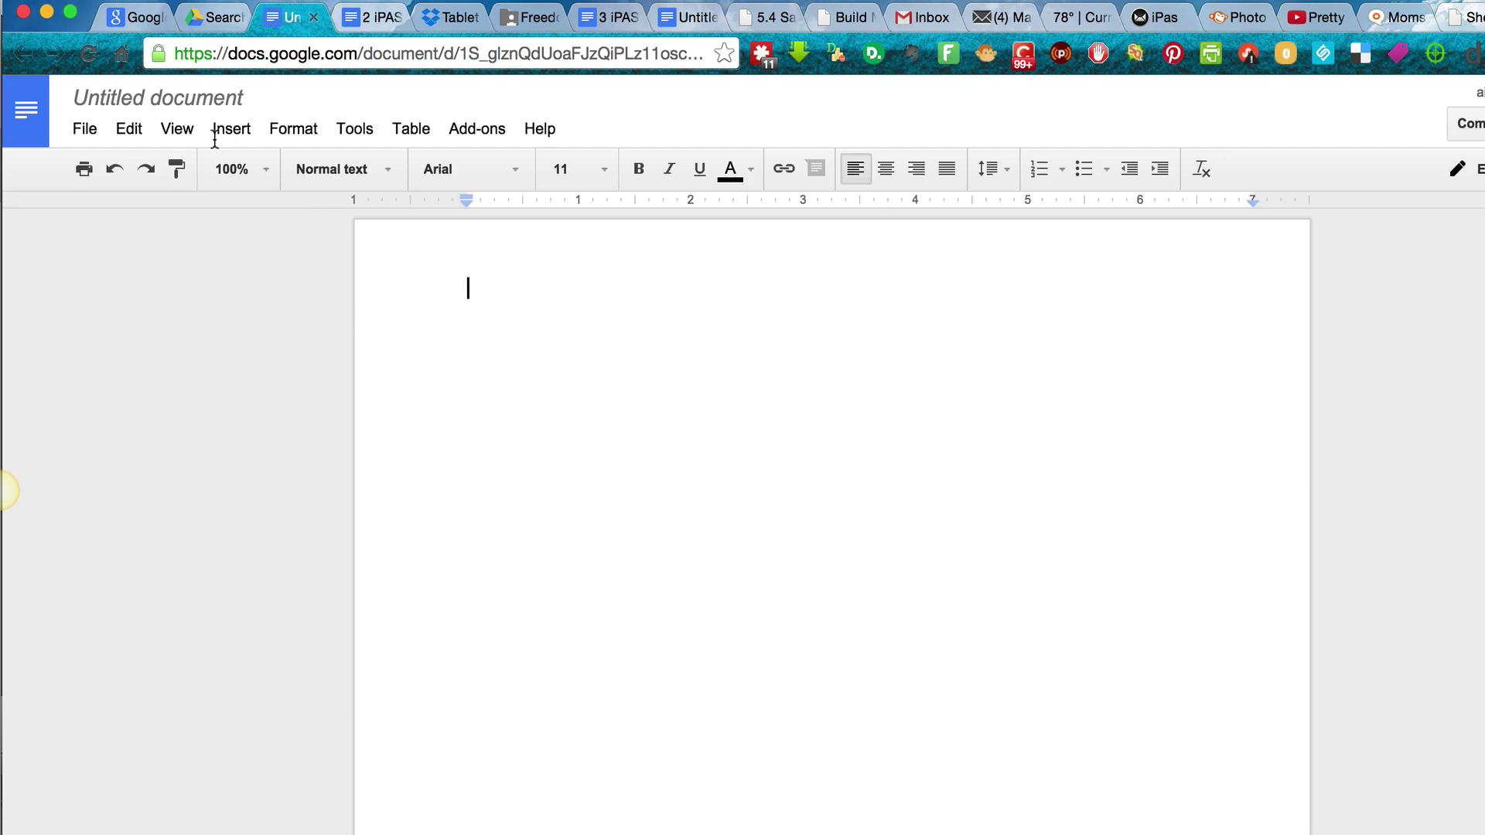
- In the untitled Google Docs document, start a new drawing and draw a large, nearly square rectangle on its canvas
{"action": "left_click", "coordinate": [245, 133]}
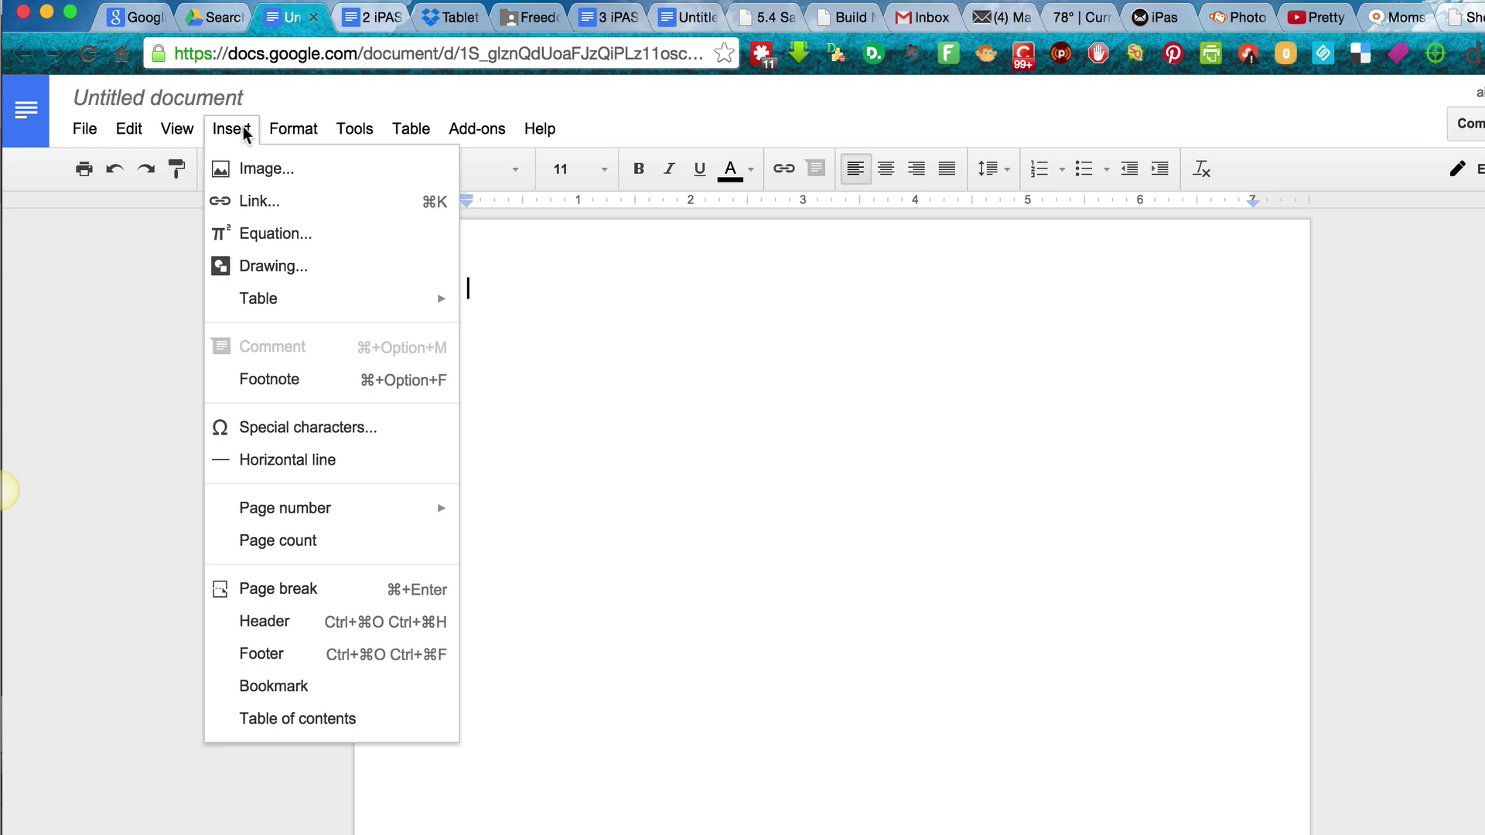
{"action": "left_click", "coordinate": [249, 269]}
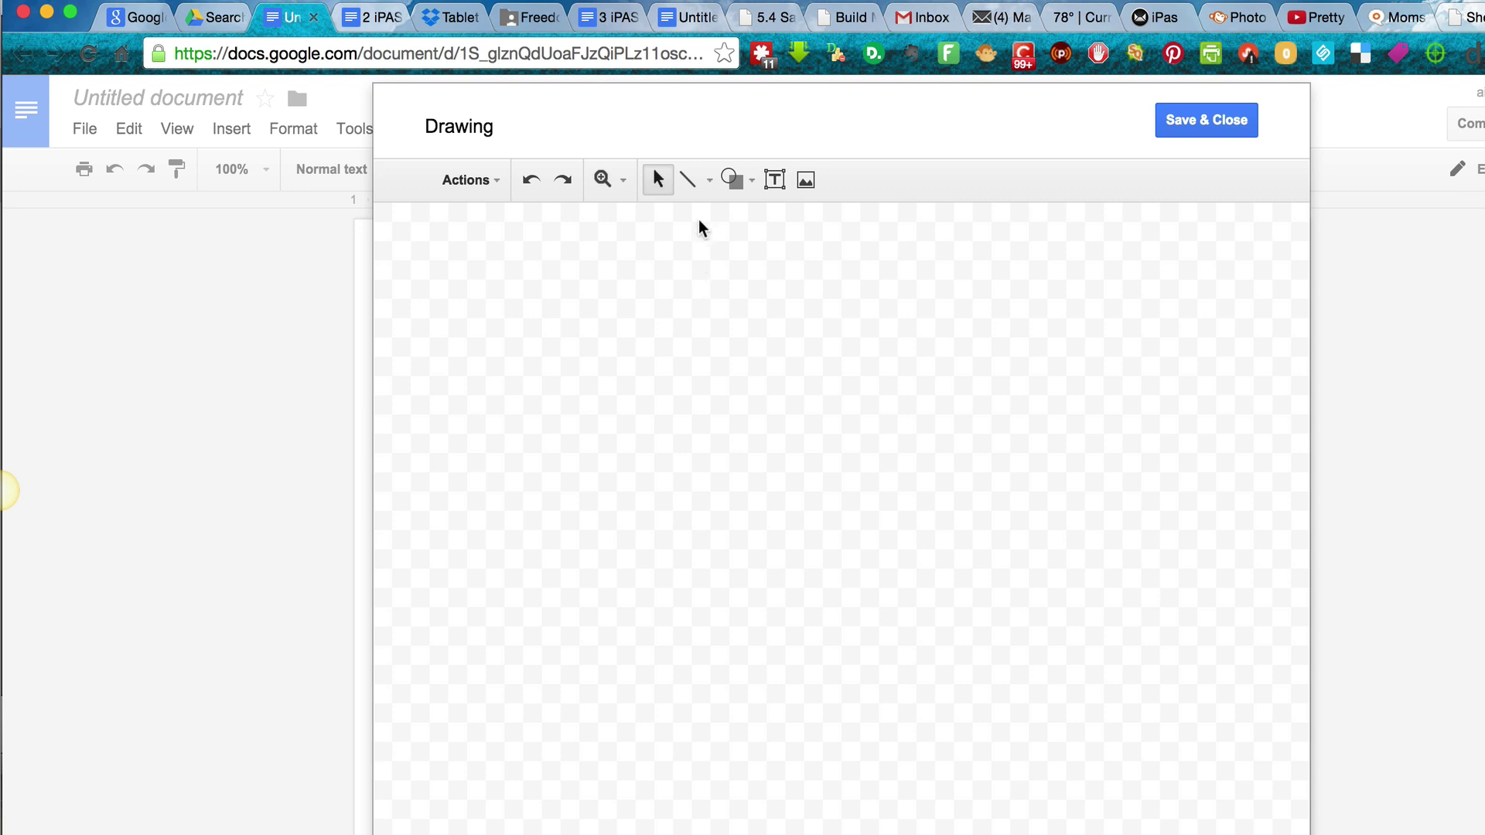
{"action": "left_click", "coordinate": [730, 180]}
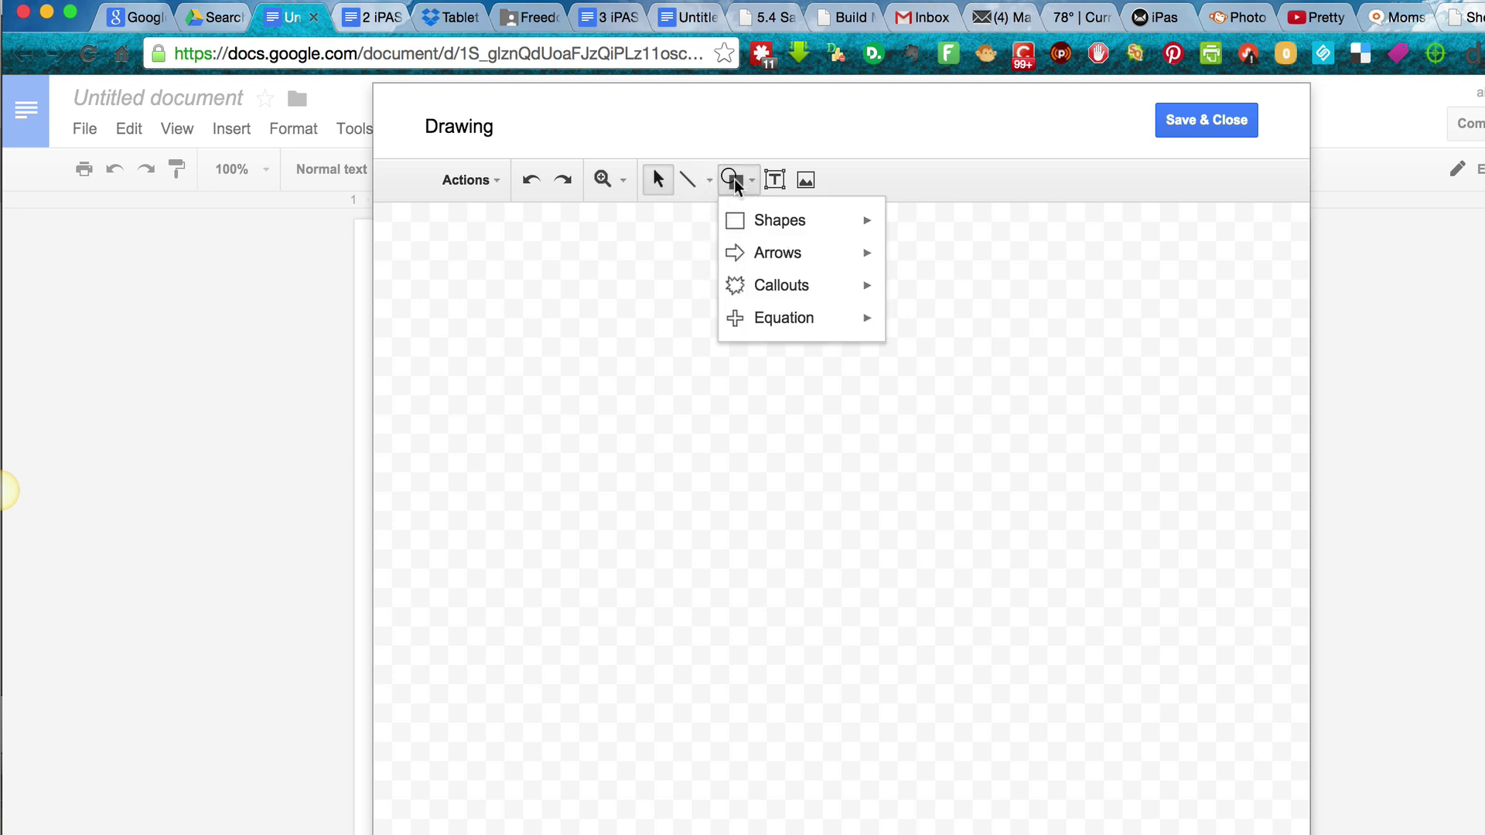
{"action": "mouse_move", "coordinate": [738, 225]}
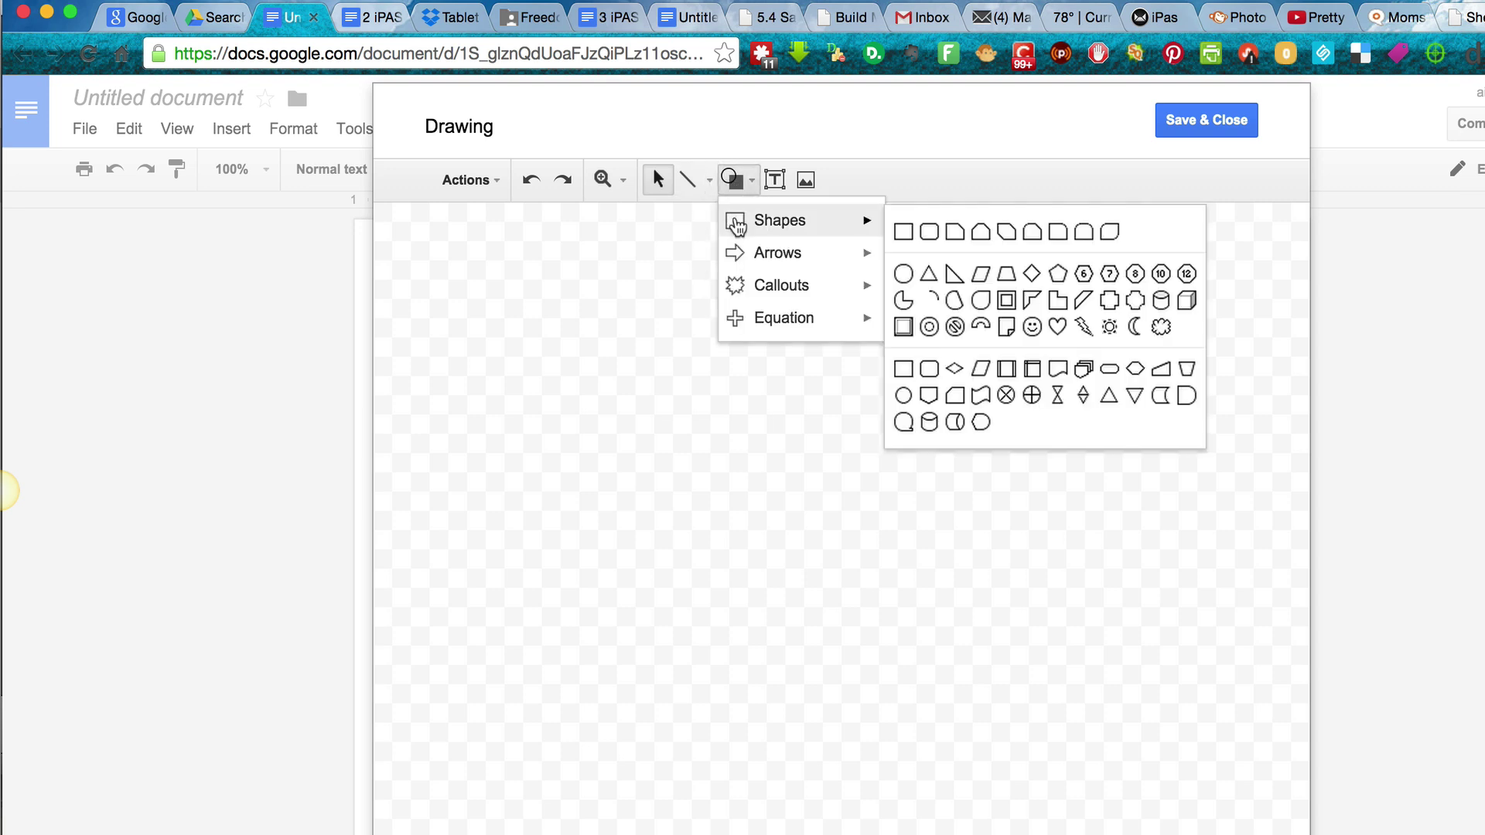
{"action": "left_click", "coordinate": [905, 232]}
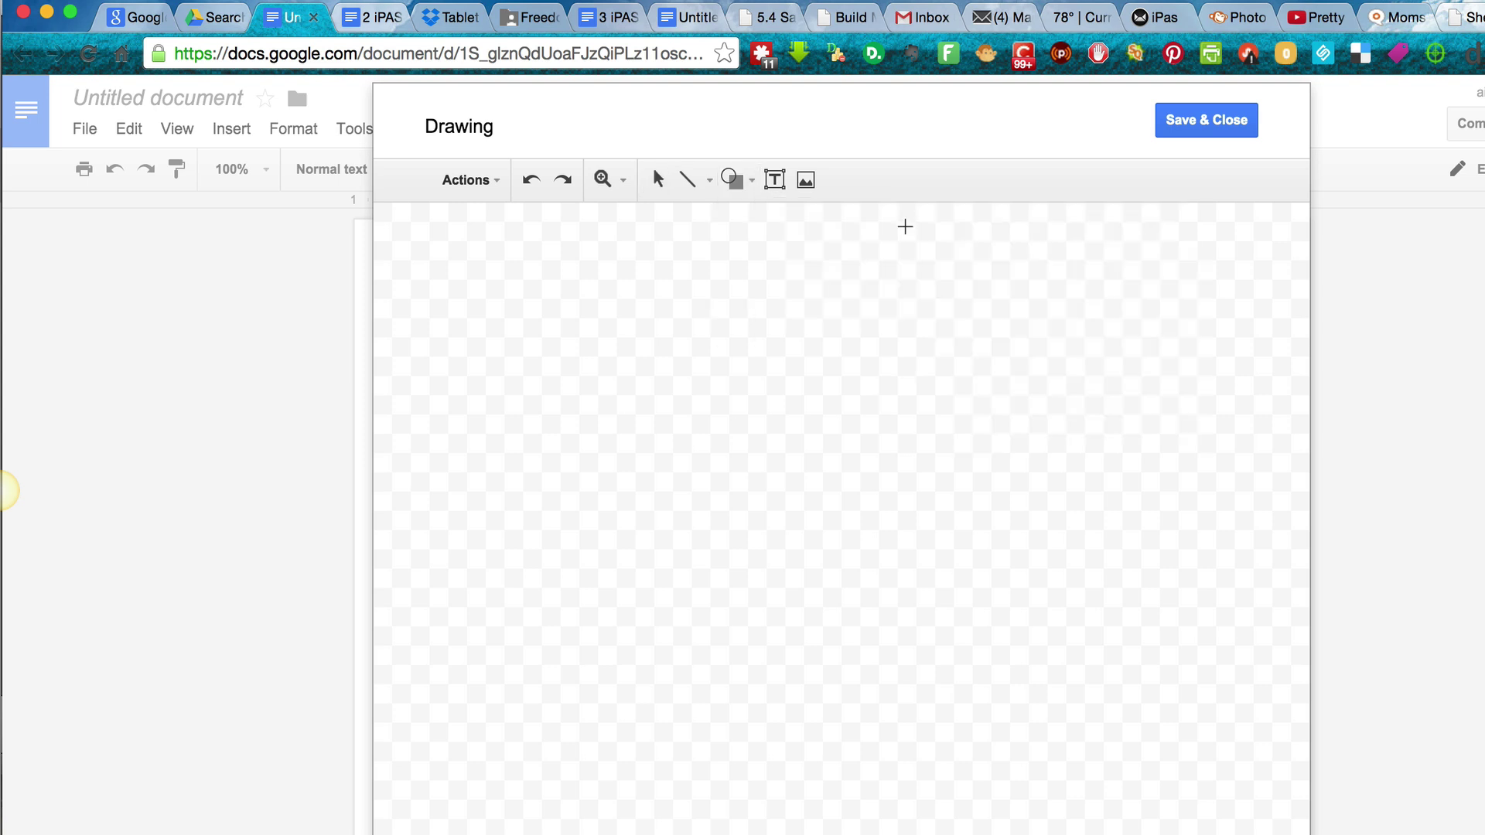
{"action": "mouse_move", "coordinate": [476, 265]}
{"action": "left_mouse_down"}
{"action": "mouse_move", "coordinate": [592, 436]}
{"action": "mouse_move", "coordinate": [723, 452]}
{"action": "mouse_move", "coordinate": [790, 582]}
{"action": "mouse_move", "coordinate": [860, 600]}
{"action": "mouse_move", "coordinate": [874, 624]}
{"action": "left_mouse_up"}
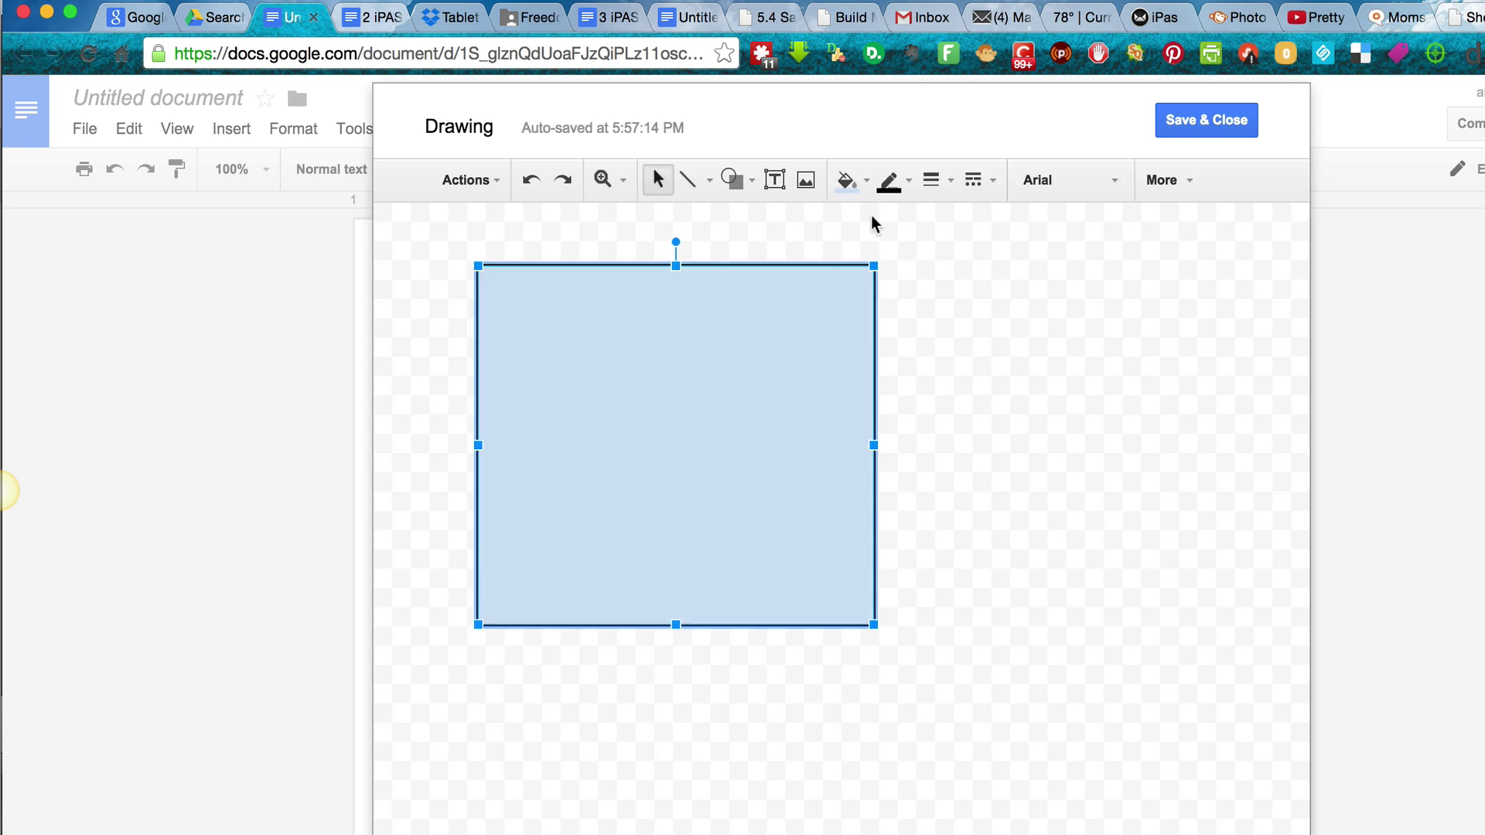
- Add a text box near the rectangle's upper edge reading "Set Your Own Hours"
{"action": "left_click", "coordinate": [774, 180]}
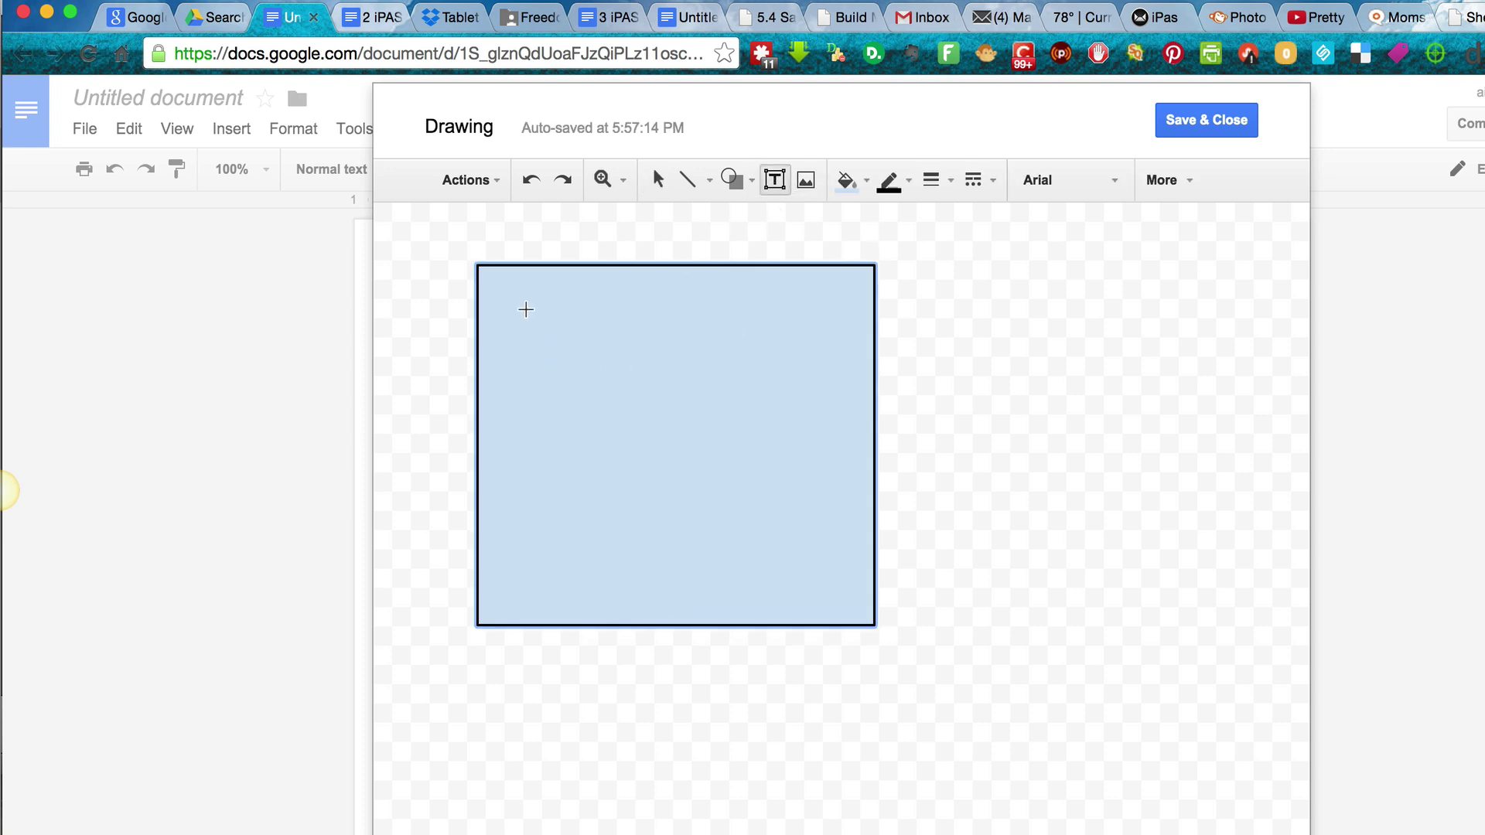
{"action": "left_click", "coordinate": [526, 310]}
{"action": "type", "text": "Le"}
{"action": "key", "text": "BackSpace"}
{"action": "key", "text": "BackSpace"}
{"action": "type", "text": "Set Your Own Hours"}
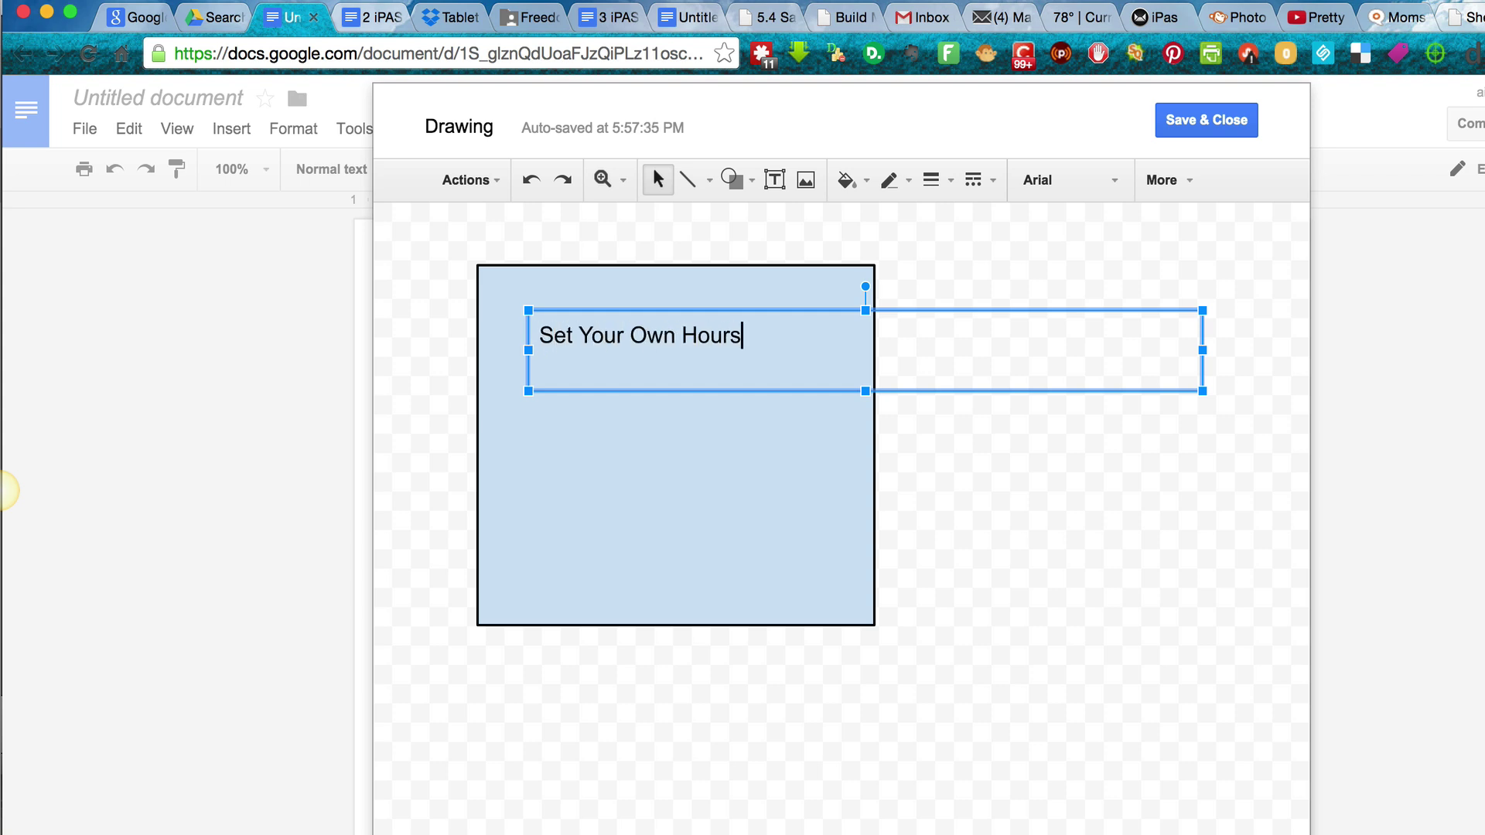
- Add a second line to the text box reading "Choose a LIFE career helping others"
{"action": "type", "text": "Choose a "}
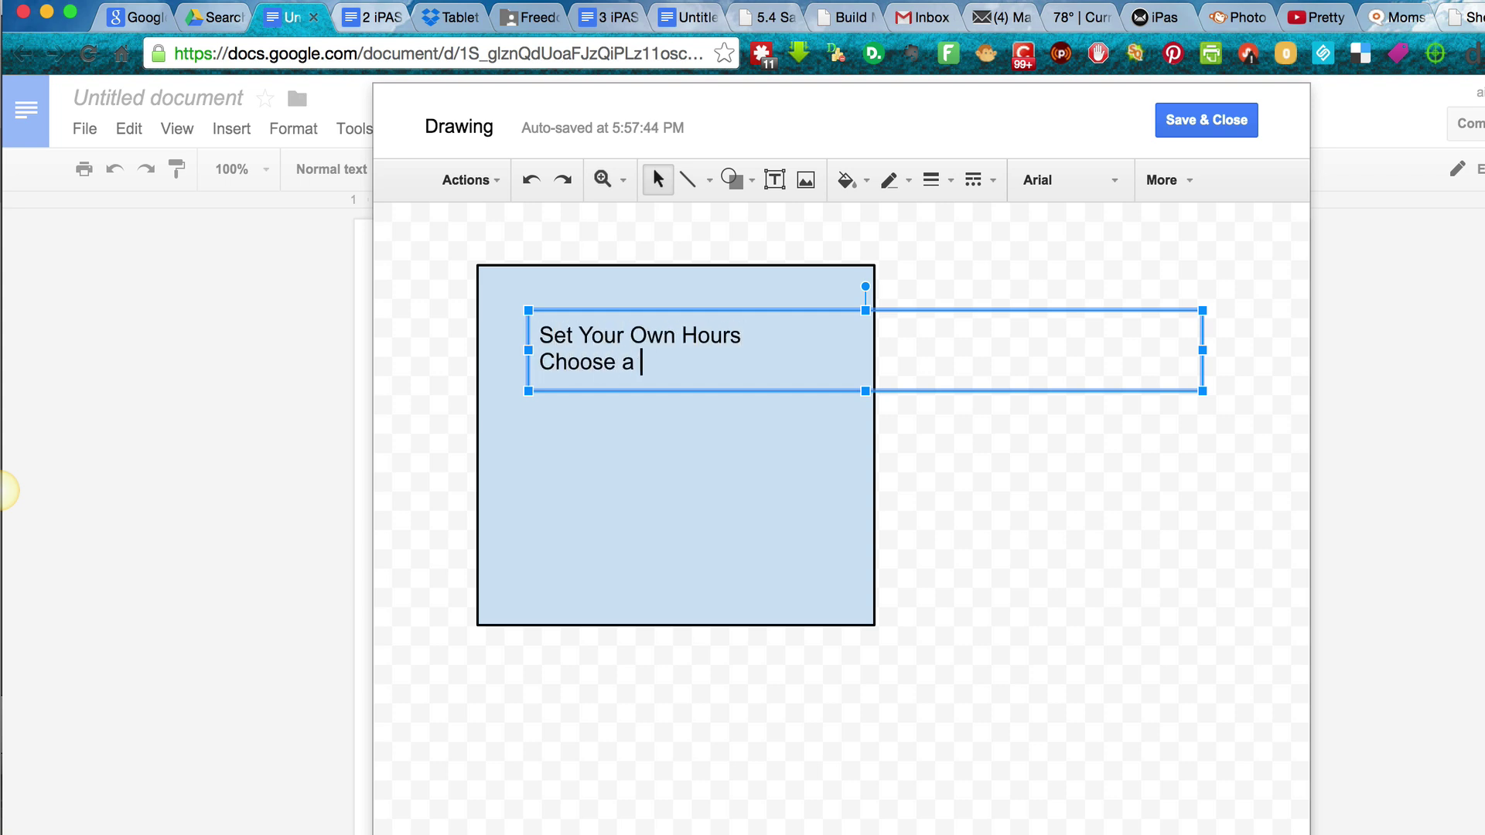
{"action": "type", "text": "LIFE crareer serving othe"}
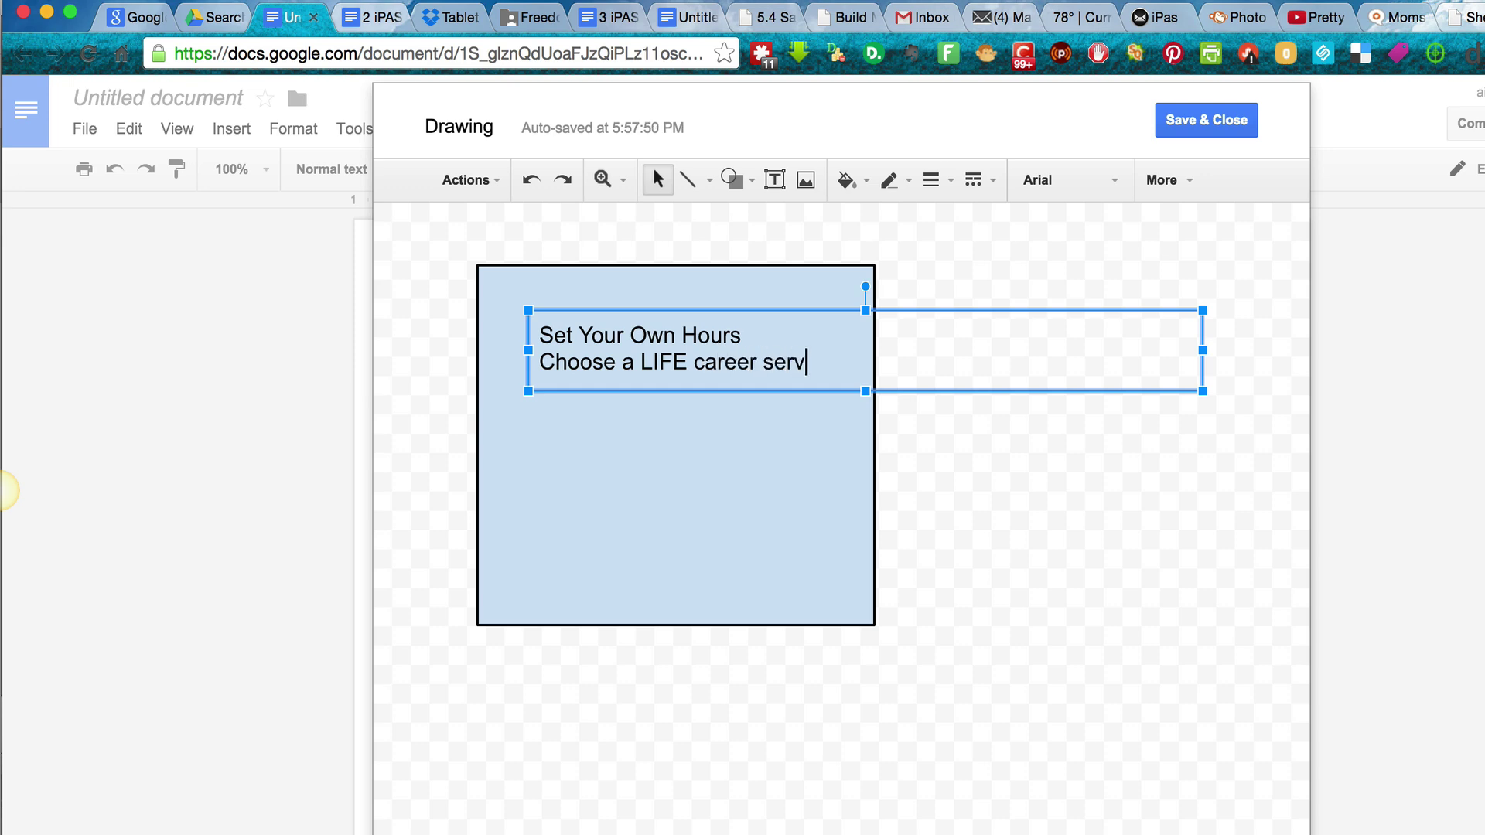
{"action": "key", "text": "BackSpace"}
{"action": "key", "text": "BackSpace"}
{"action": "key", "text": "BackSpace"}
{"action": "key", "text": "BackSpace"}
{"action": "key", "text": "BackSpace"}
{"action": "key", "text": "BackSpace"}
{"action": "key", "text": "BackSpace"}
{"action": "key", "text": "BackSpace"}
{"action": "key", "text": "BackSpace"}
{"action": "key", "text": "BackSpace"}
{"action": "key", "text": "BackSpace"}
{"action": "key", "text": "BackSpace"}
{"action": "type", "text": "helping others"}
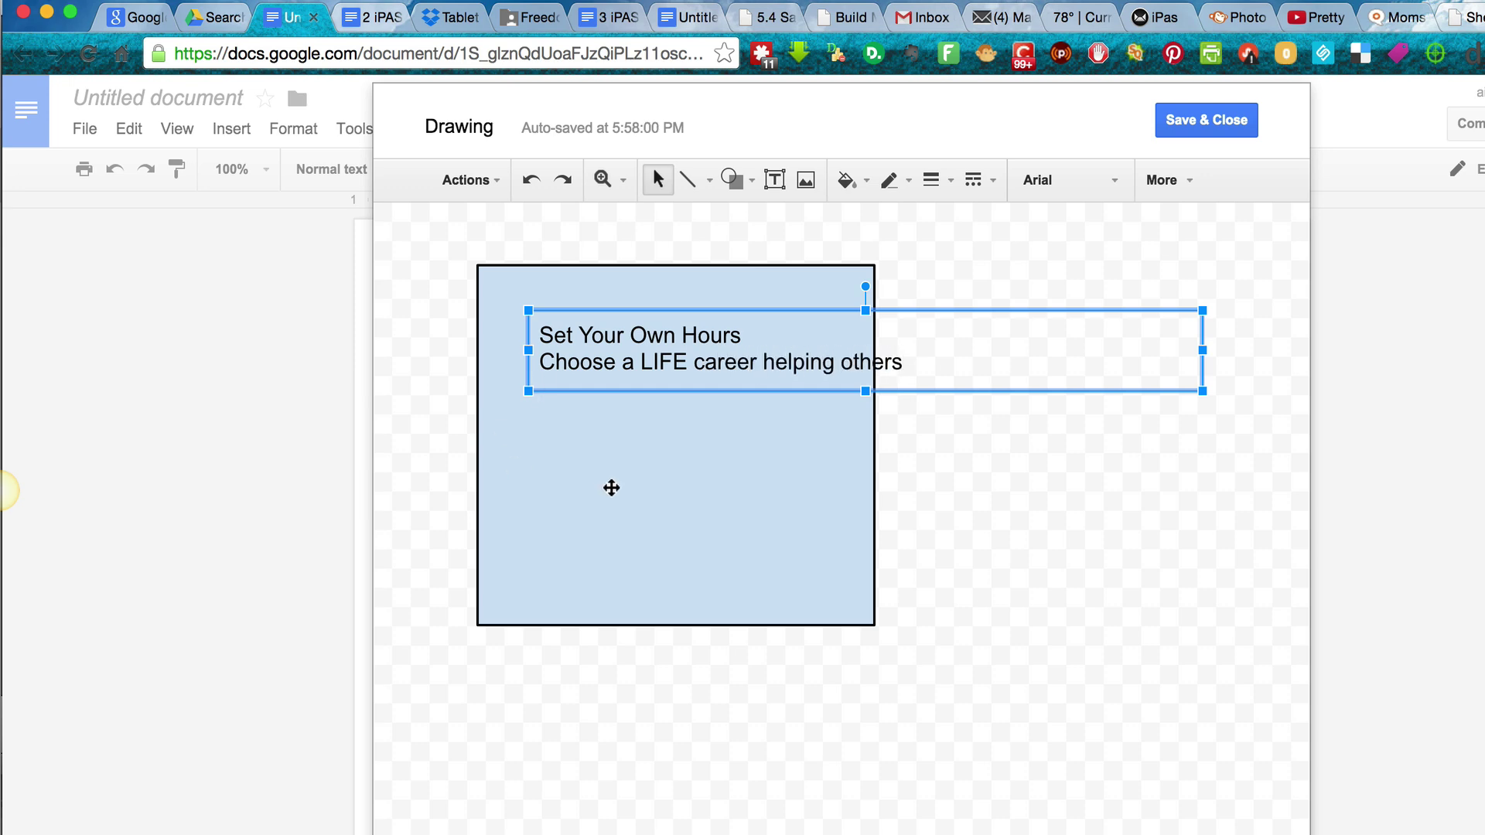
- Resize the text box so its two sides line up with the rectangle's left and right edges
{"action": "left_click_drag", "start_coordinate": [659, 361], "coordinate": [598, 355]}
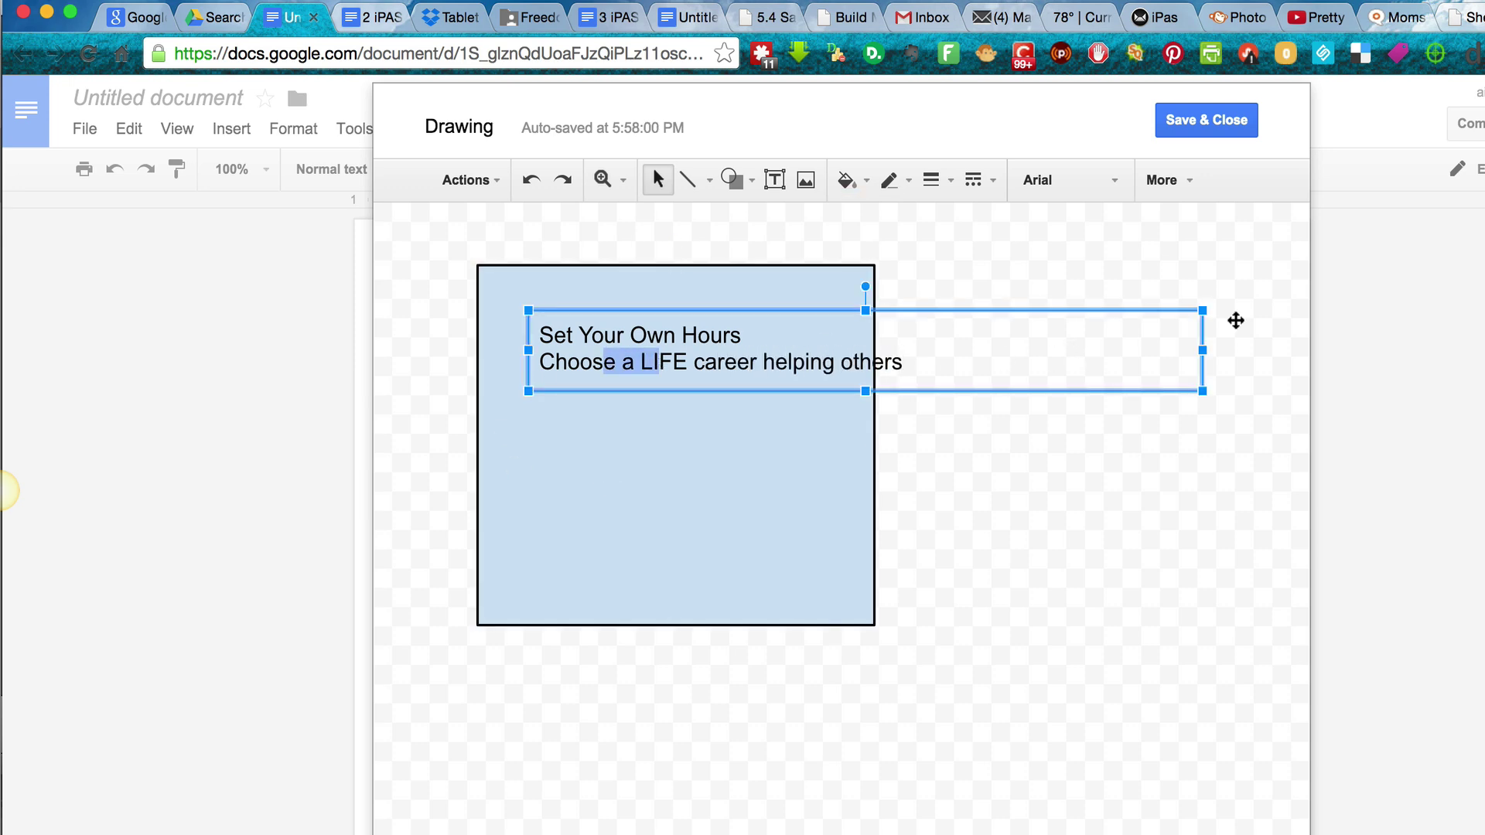
{"action": "left_click_drag", "start_coordinate": [1203, 350], "coordinate": [996, 350]}
{"action": "left_click", "coordinate": [823, 338]}
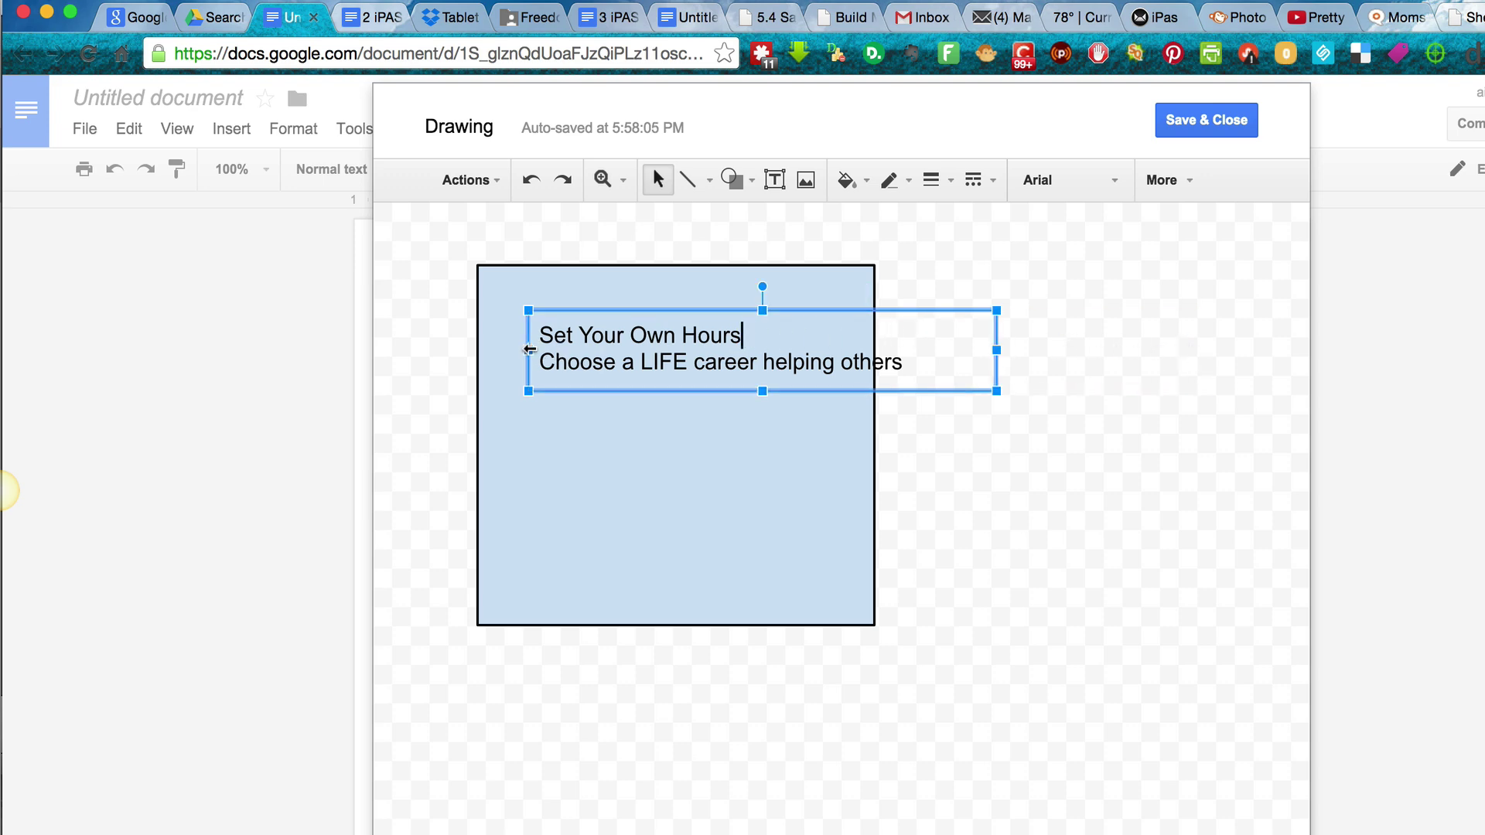
{"action": "left_click_drag", "start_coordinate": [529, 349], "coordinate": [479, 348]}
{"action": "left_click_drag", "start_coordinate": [995, 350], "coordinate": [874, 352]}
- Center all the text in the box and set its font size to 18
{"action": "key", "text": "ctrl+a"}
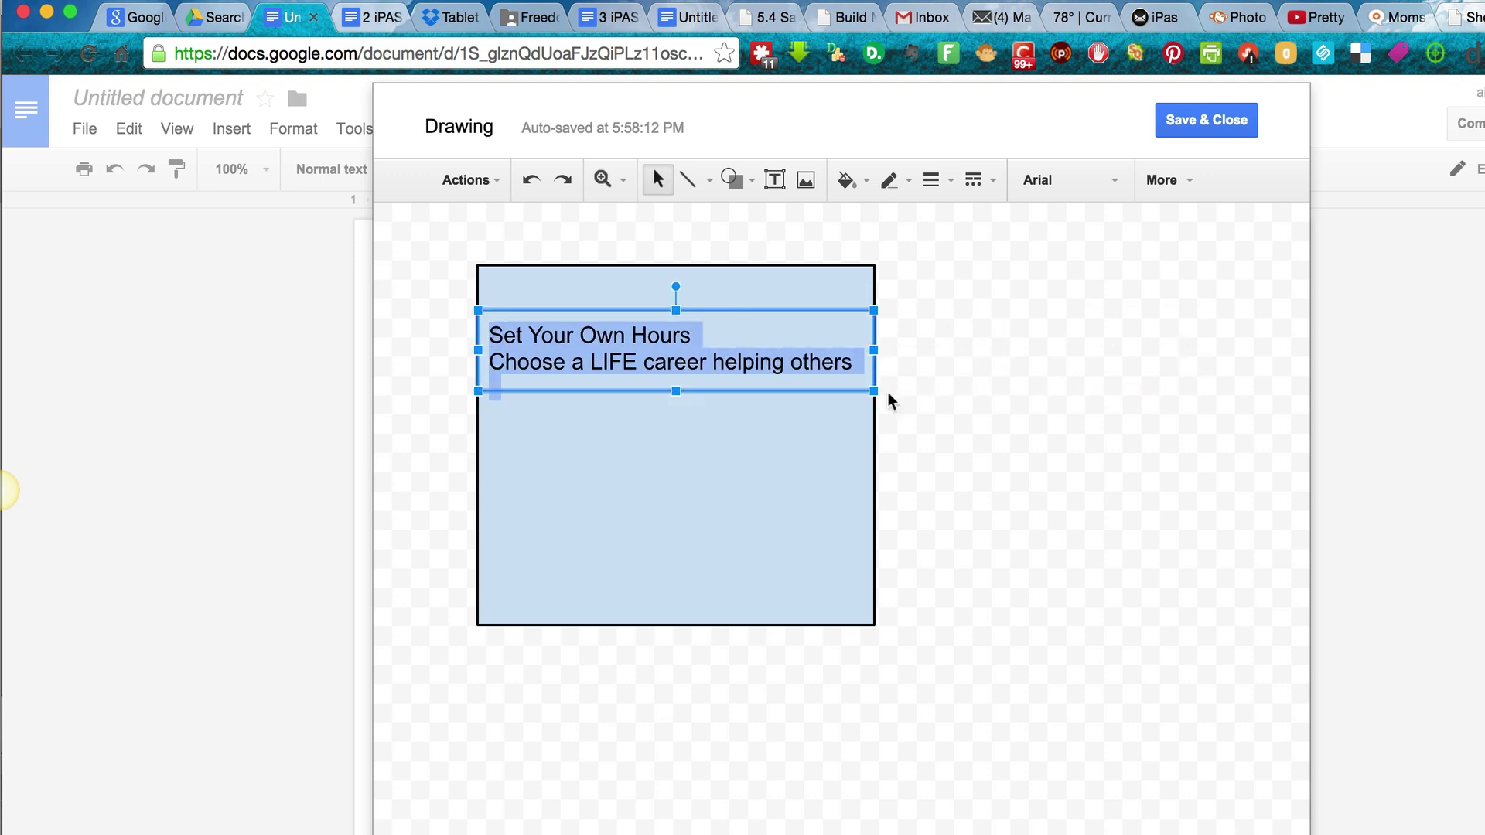
{"action": "left_click", "coordinate": [993, 182]}
{"action": "left_click", "coordinate": [937, 179]}
{"action": "left_click", "coordinate": [1162, 179]}
{"action": "left_click", "coordinate": [917, 224]}
{"action": "left_click", "coordinate": [947, 261]}
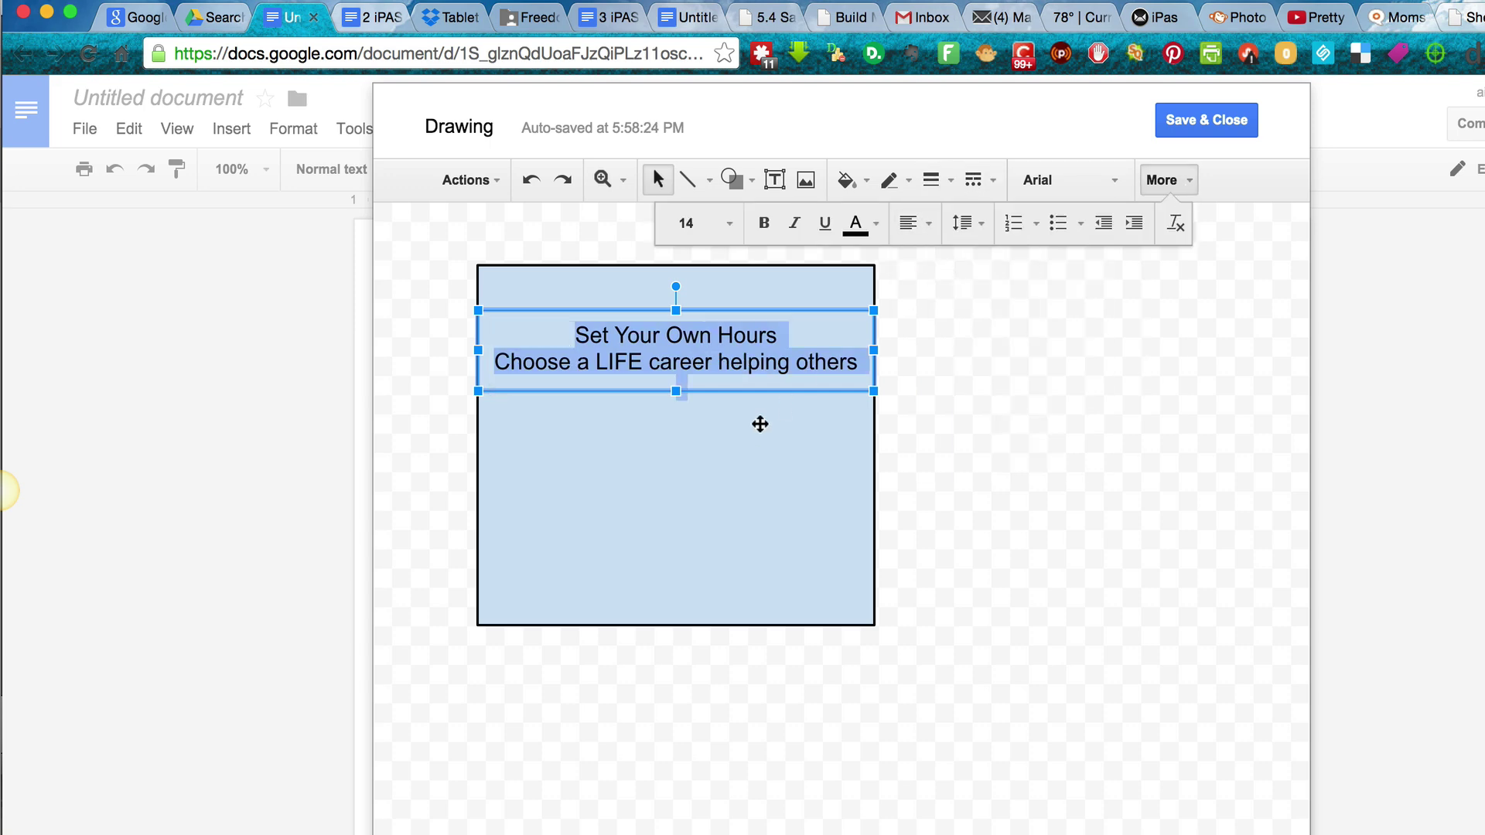
{"action": "left_click", "coordinate": [727, 223]}
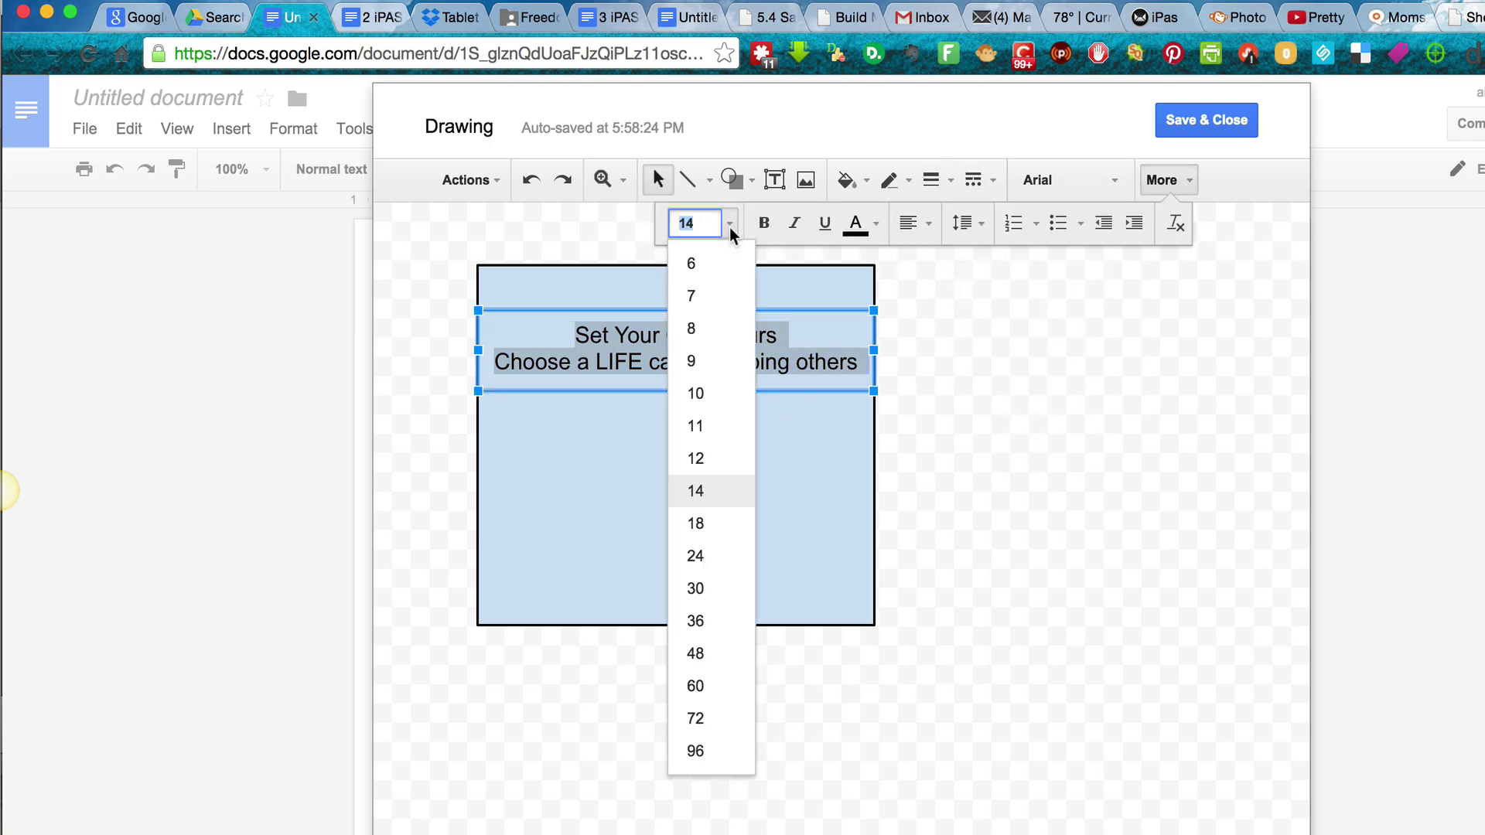
{"action": "left_click", "coordinate": [704, 520]}
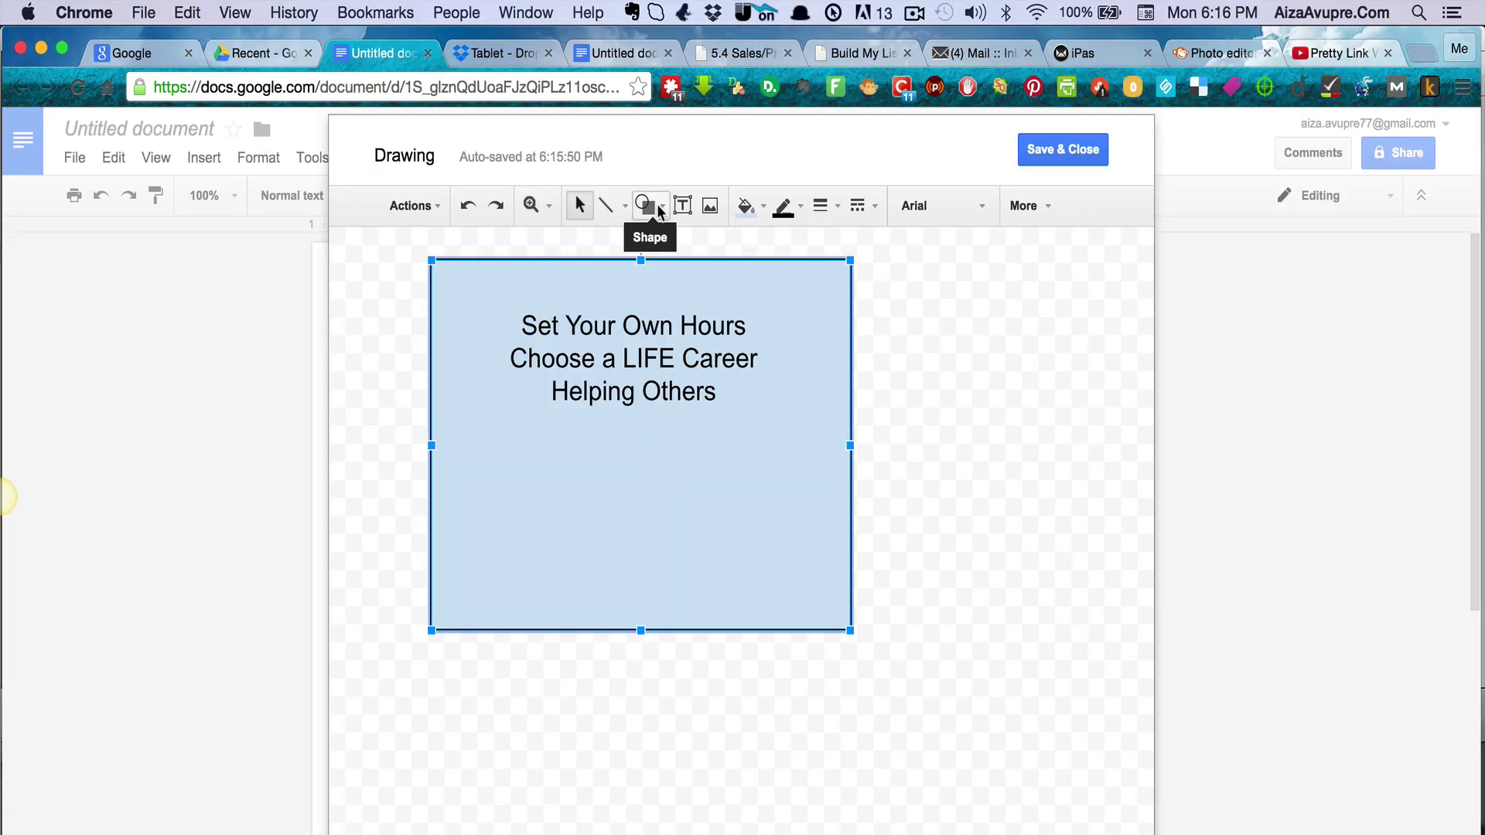
- Draw a curved right arrow inside the rectangle's left edge, beside and below the text
{"action": "left_click", "coordinate": [645, 205]}
{"action": "mouse_move", "coordinate": [657, 274]}
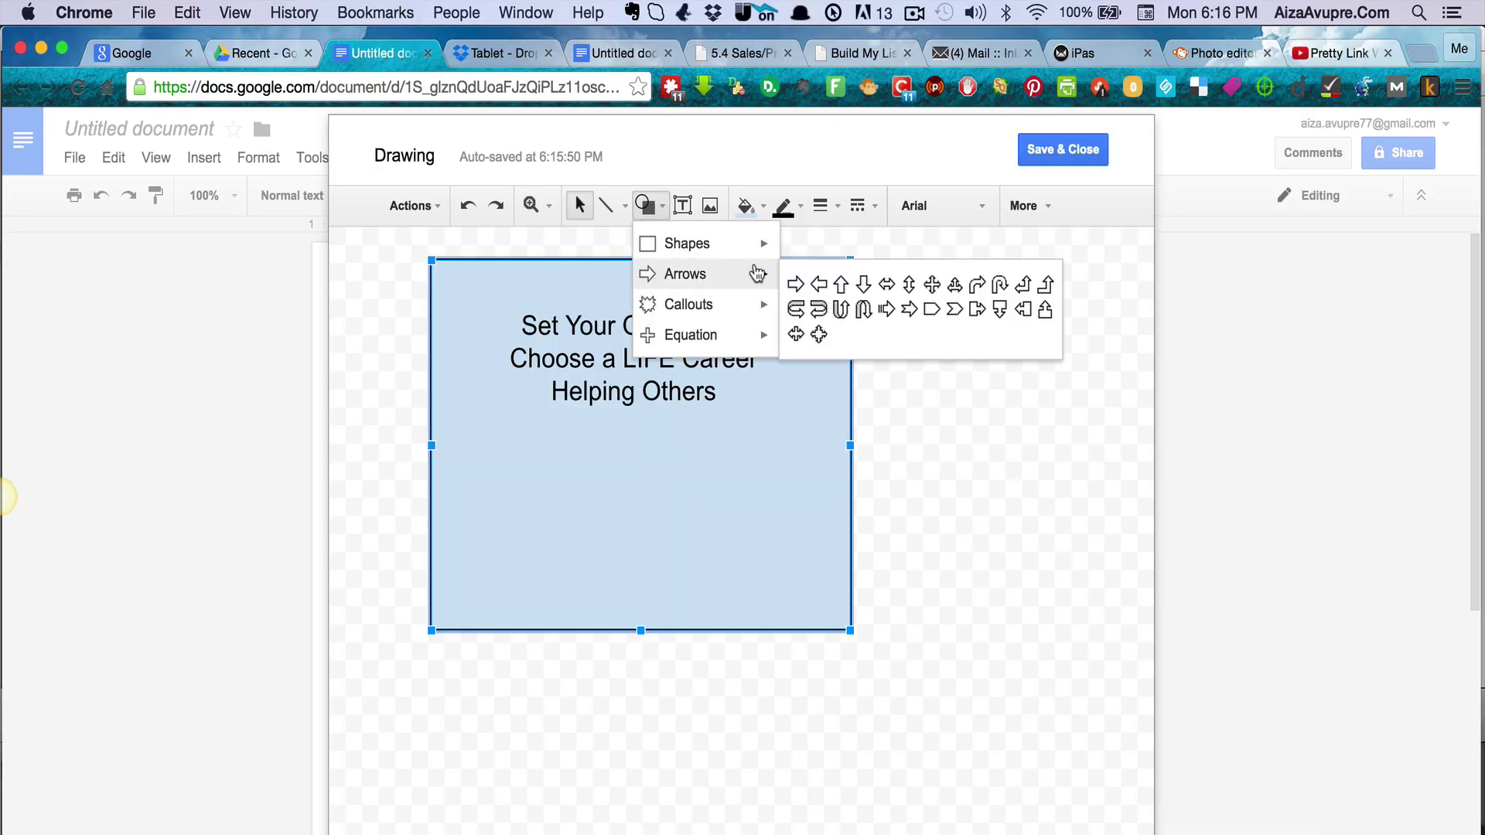
{"action": "left_click", "coordinate": [793, 307]}
{"action": "mouse_move", "coordinate": [462, 431]}
{"action": "left_mouse_down"}
{"action": "mouse_move", "coordinate": [460, 493]}
{"action": "mouse_move", "coordinate": [557, 521]}
{"action": "mouse_move", "coordinate": [534, 513]}
{"action": "mouse_move", "coordinate": [548, 521]}
{"action": "mouse_move", "coordinate": [505, 566]}
{"action": "mouse_move", "coordinate": [496, 498]}
{"action": "left_mouse_up"}
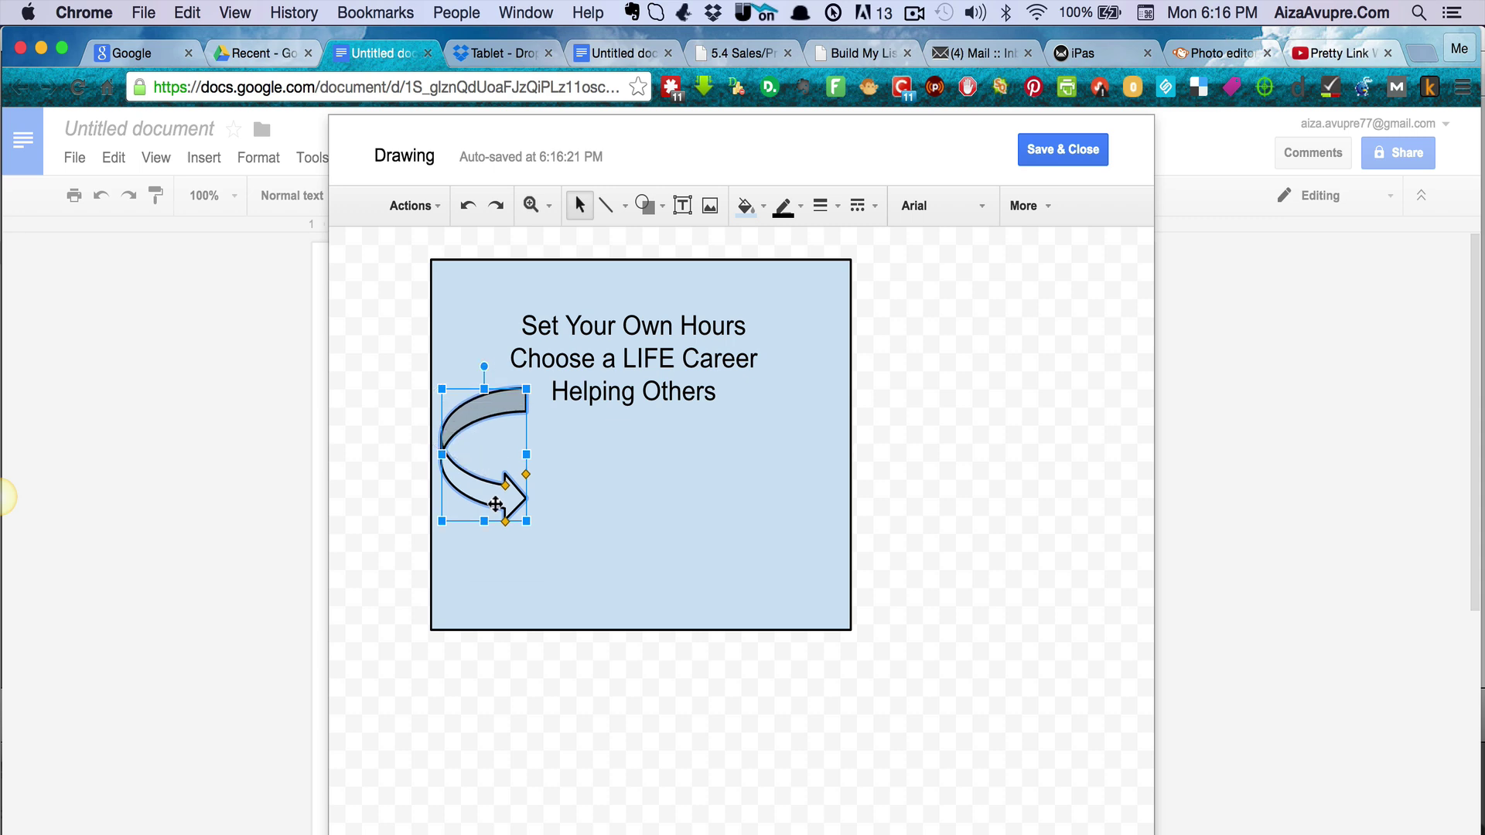
- Fill the curved arrow with red and stretch it taller both upward and downward
{"action": "left_click", "coordinate": [763, 207]}
{"action": "left_click", "coordinate": [774, 303]}
{"action": "left_click_drag", "start_coordinate": [500, 503], "coordinate": [507, 541]}
{"action": "left_click_drag", "start_coordinate": [486, 402], "coordinate": [487, 374]}
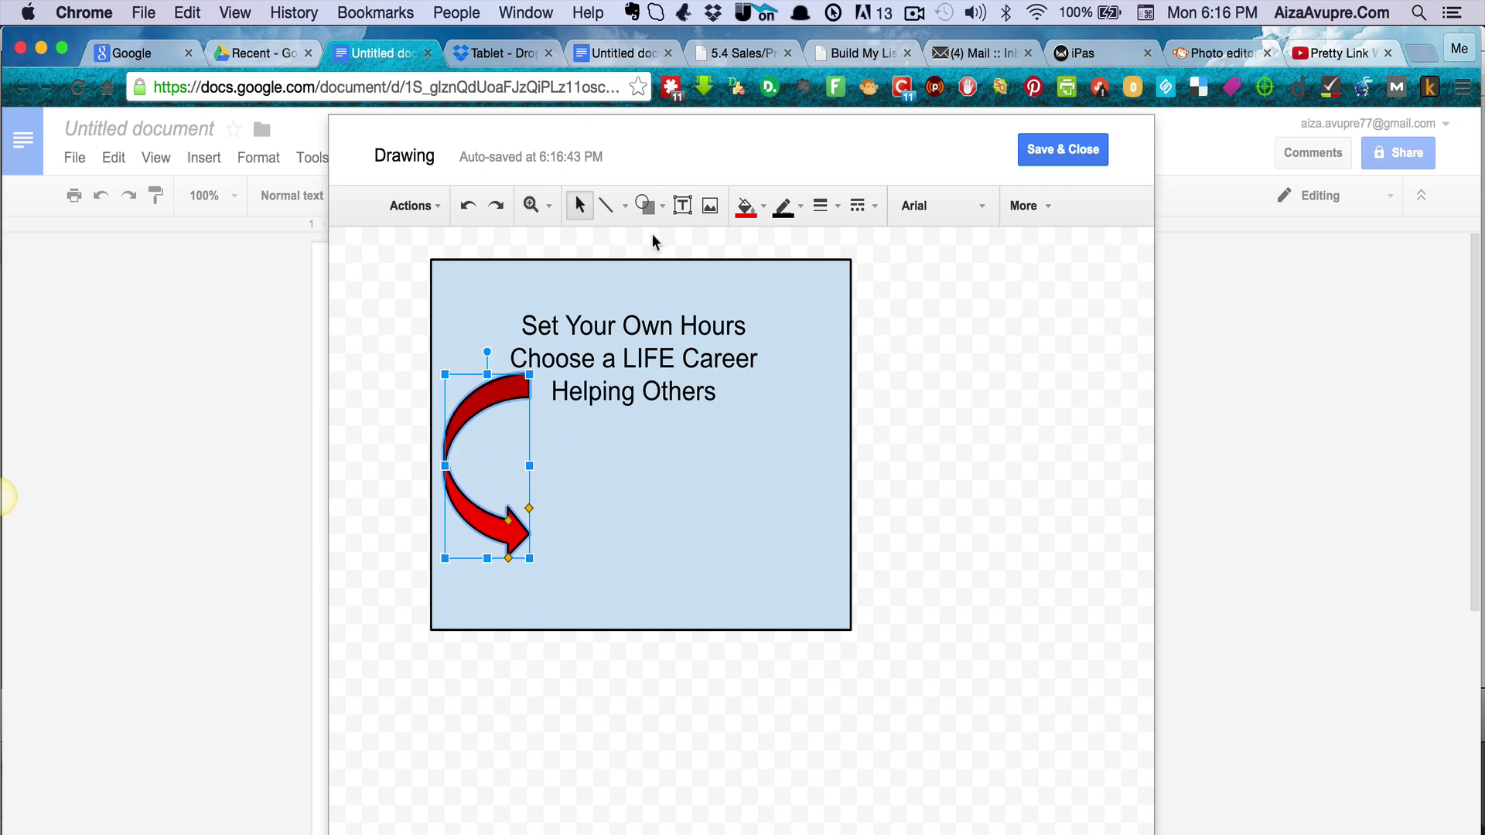
- Draw a small wide rectangle inside the large one, starting beside the tip of the curved arrow
{"action": "left_click", "coordinate": [698, 534]}
{"action": "left_click", "coordinate": [645, 204]}
{"action": "left_click", "coordinate": [800, 250]}
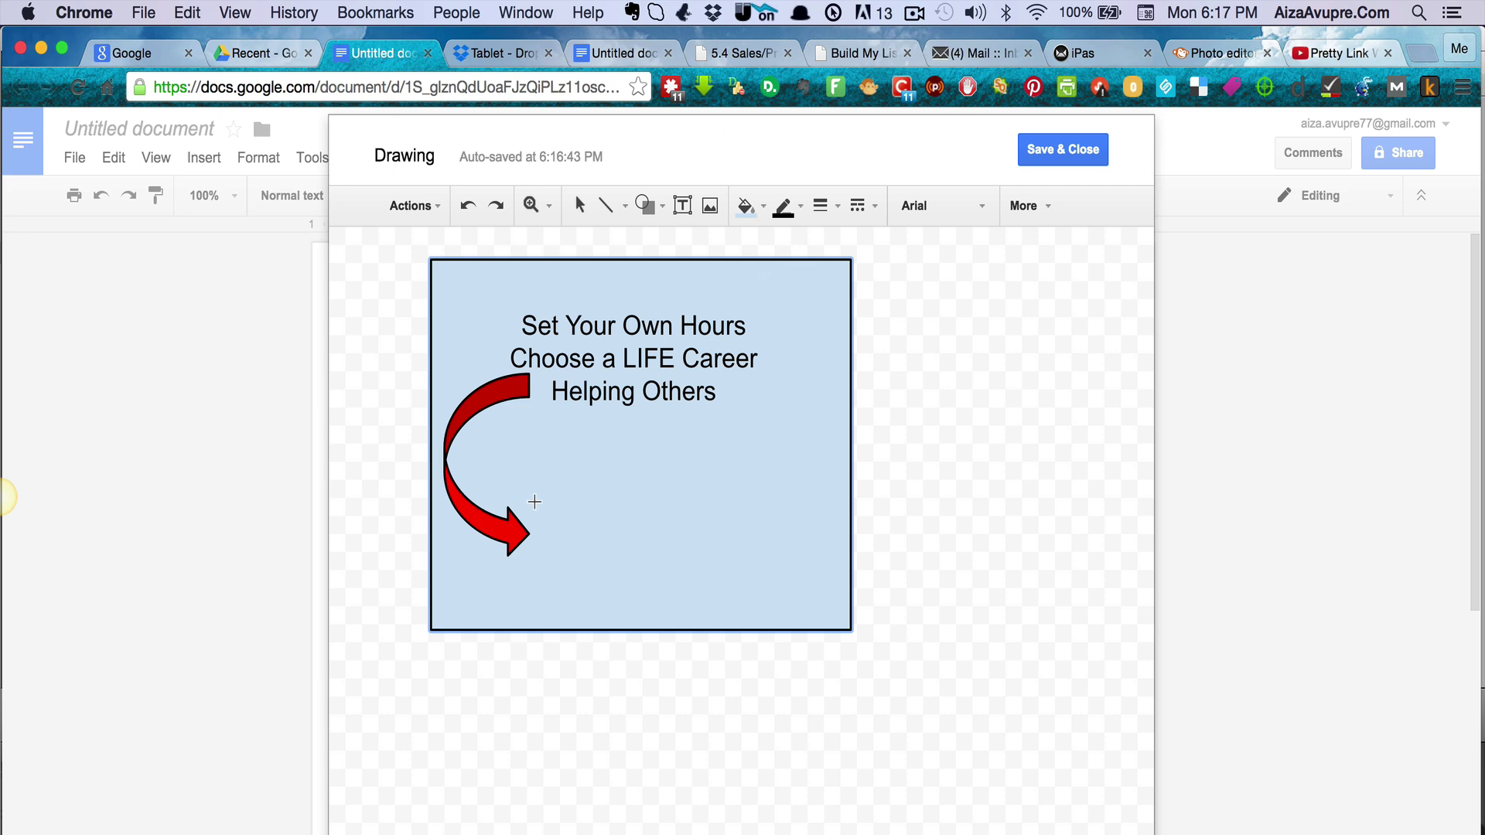
{"action": "left_click_drag", "start_coordinate": [533, 509], "coordinate": [823, 568]}
{"action": "left_click", "coordinate": [682, 205]}
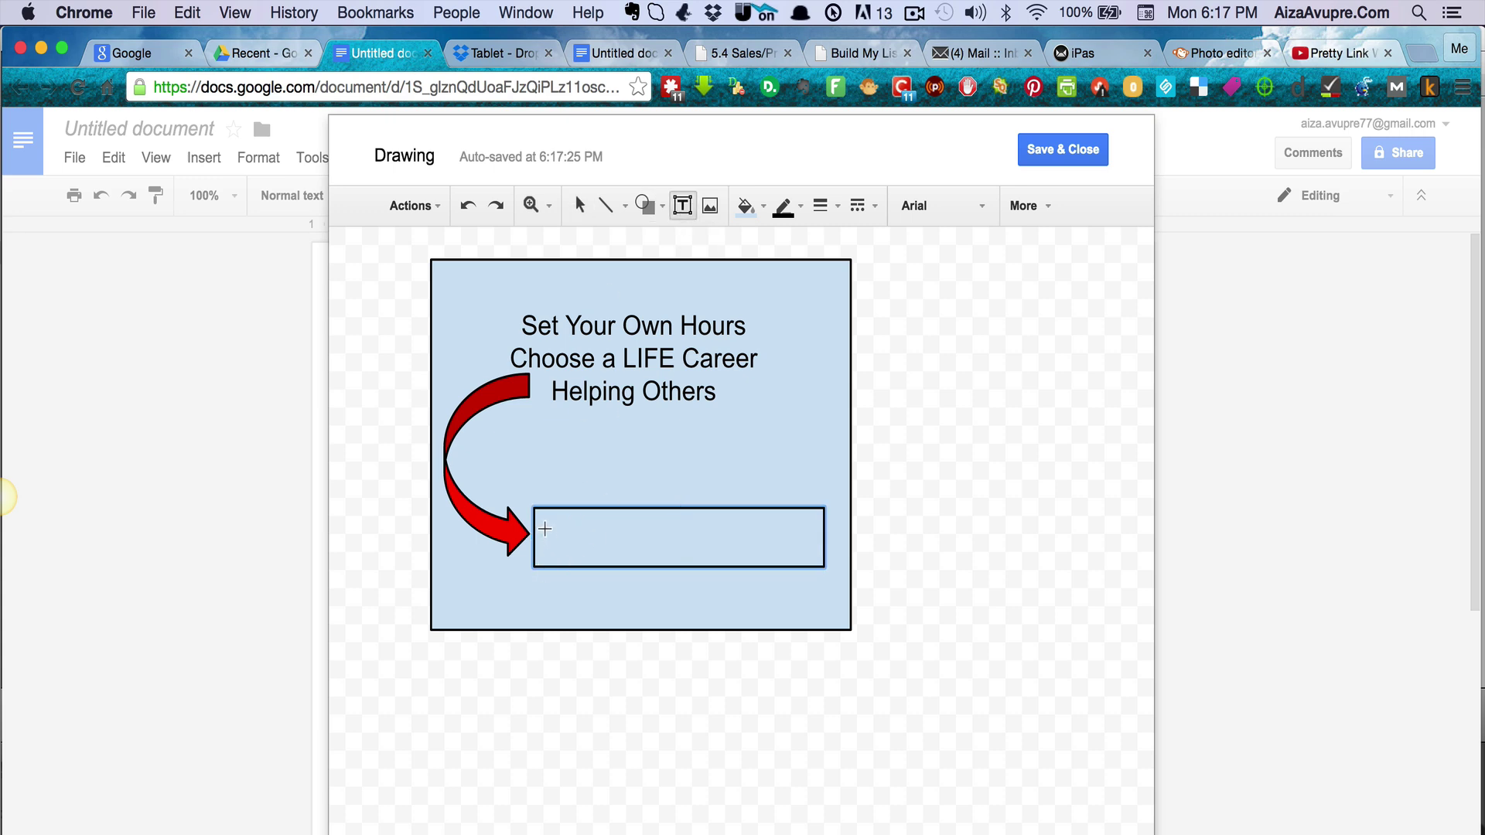
{"action": "left_click", "coordinate": [546, 529]}
{"action": "type", "text": "www.chao9to5.com"}
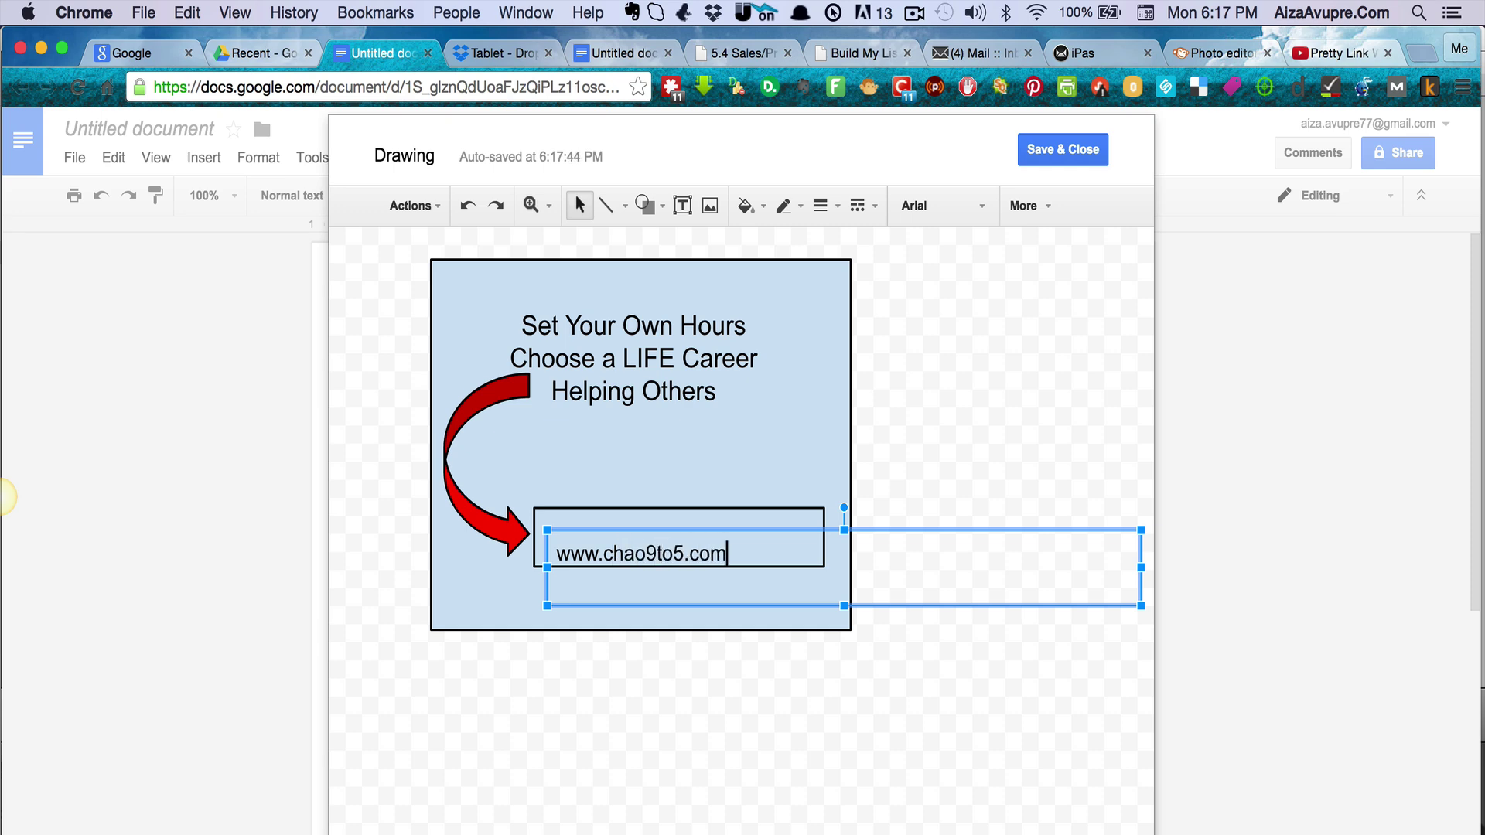
{"action": "left_click_drag", "start_coordinate": [760, 546], "coordinate": [736, 546]}
{"action": "left_click_drag", "start_coordinate": [643, 605], "coordinate": [642, 569]}
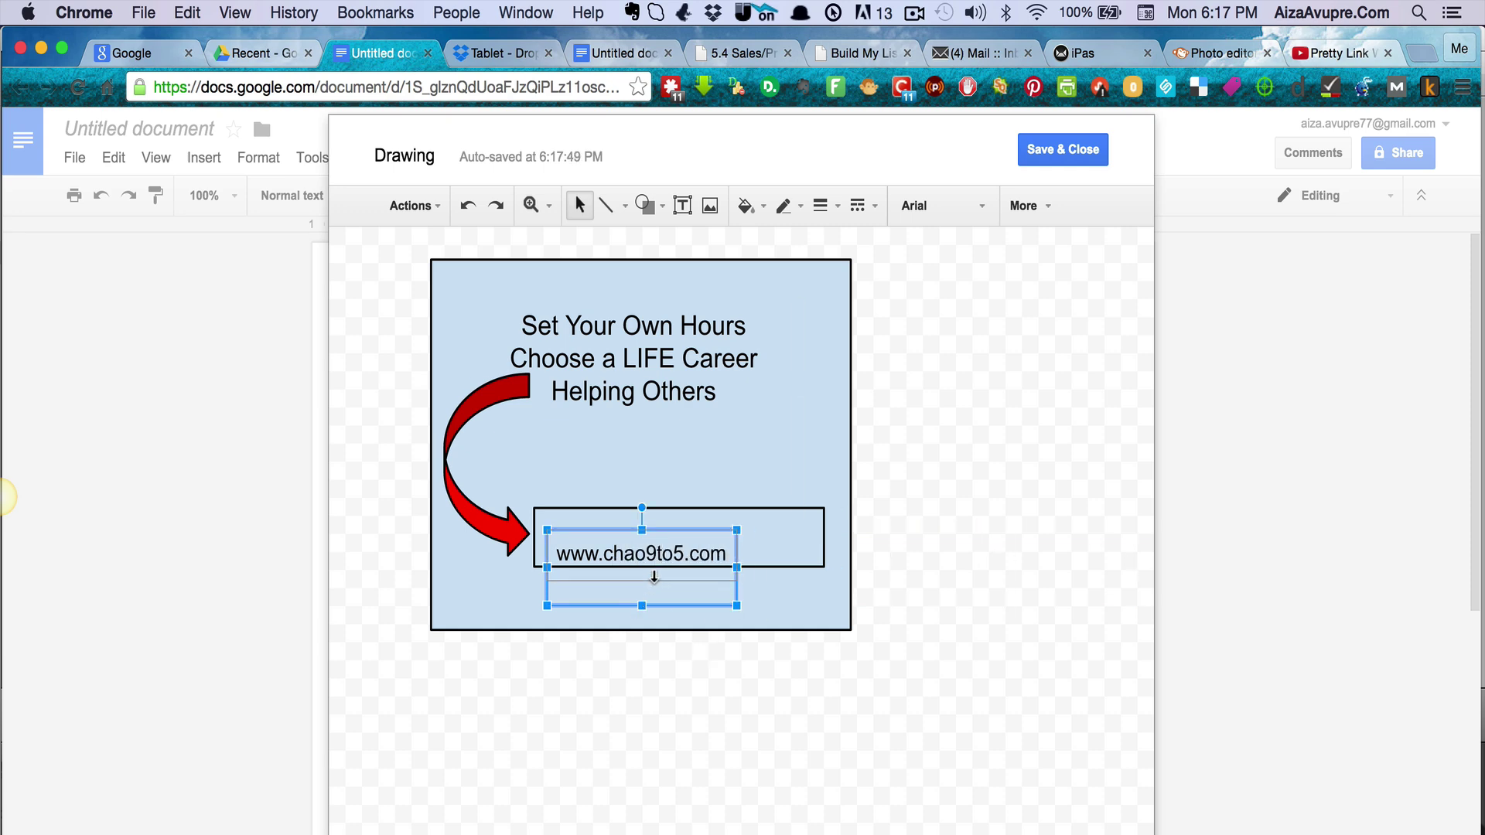
- Set the web address to font size 18, widen its text box and move it up into the small rectangle
{"action": "left_click", "coordinate": [1022, 205]}
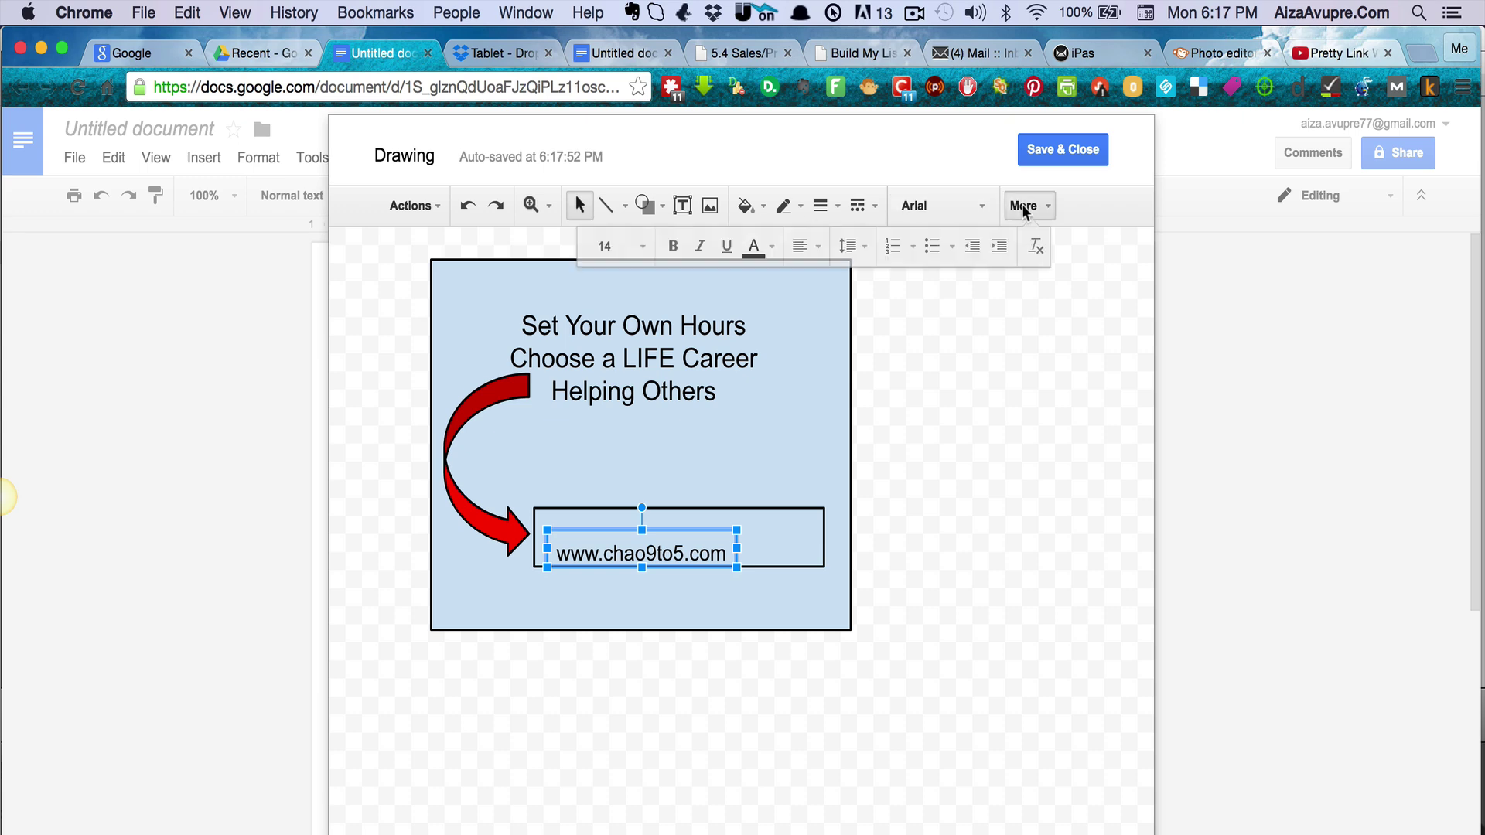
{"action": "left_click", "coordinate": [641, 248]}
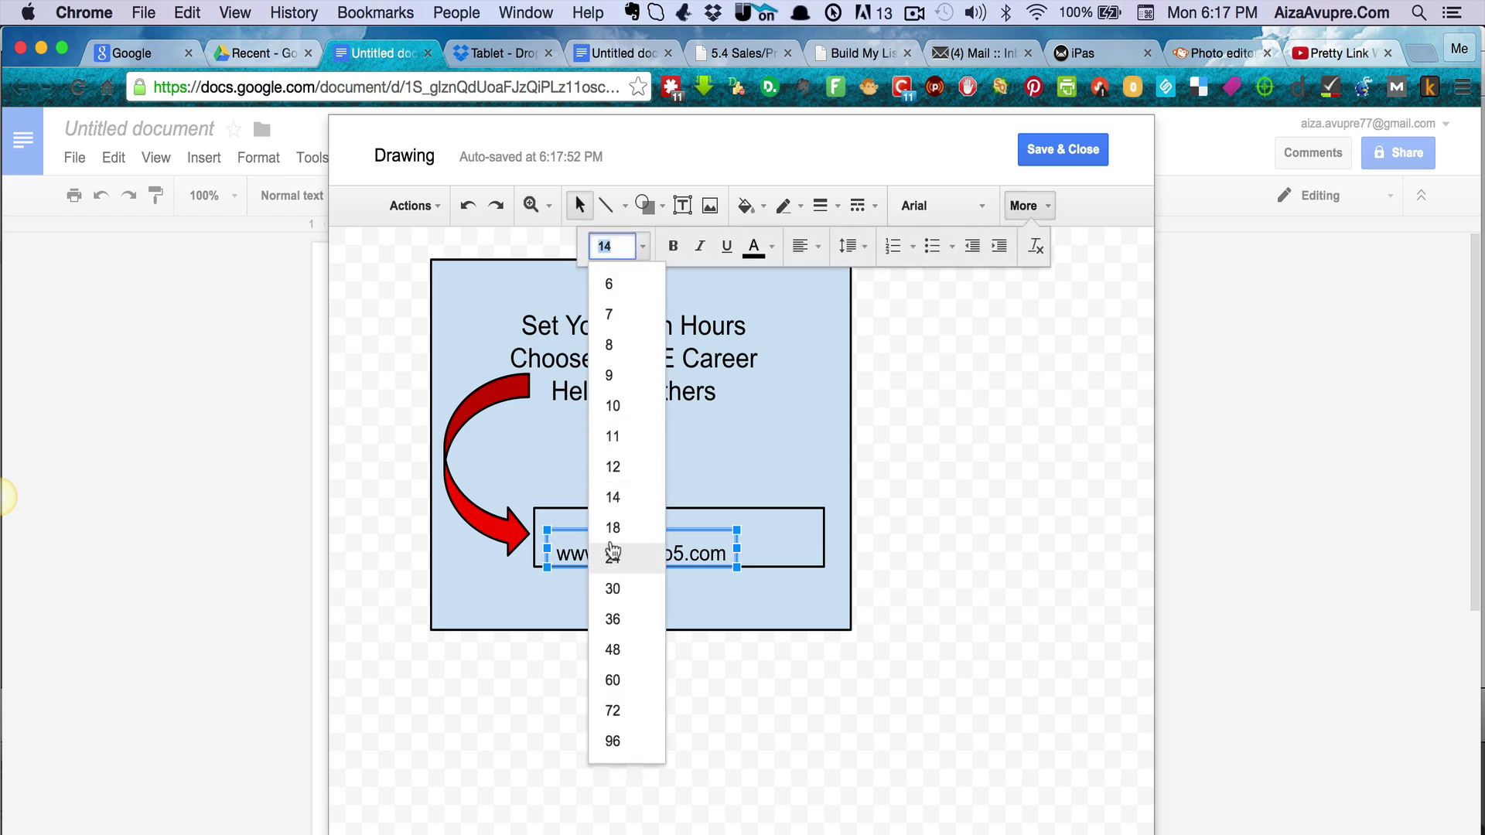
{"action": "left_click", "coordinate": [618, 526]}
{"action": "left_click_drag", "start_coordinate": [737, 546], "coordinate": [794, 551]}
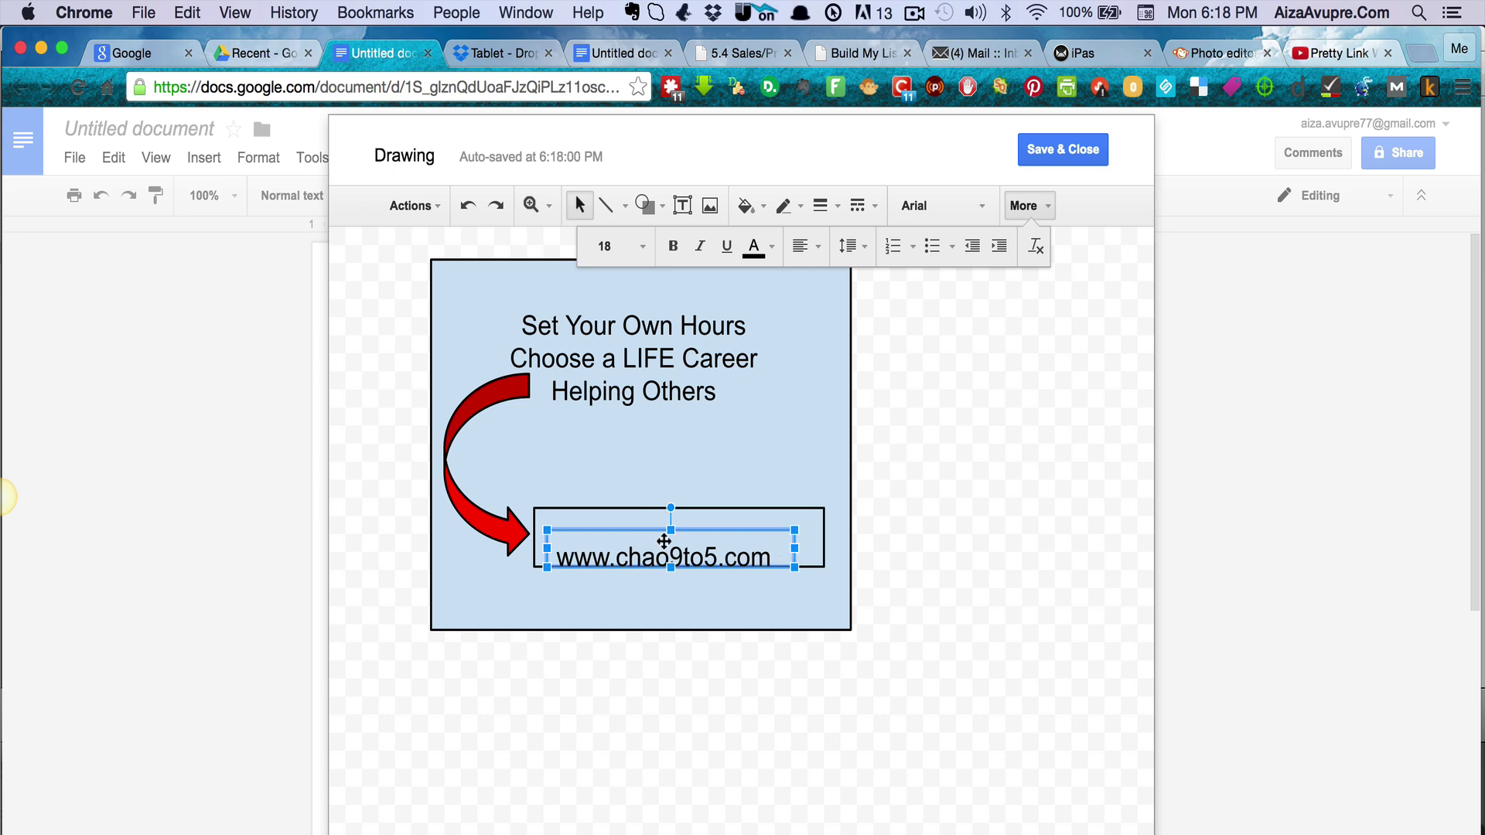
{"action": "left_click_drag", "start_coordinate": [669, 555], "coordinate": [669, 534]}
- Make the web address bold and colour its text red
{"action": "left_click_drag", "start_coordinate": [558, 535], "coordinate": [814, 534]}
{"action": "key", "text": "super+b"}
{"action": "left_click", "coordinate": [773, 247]}
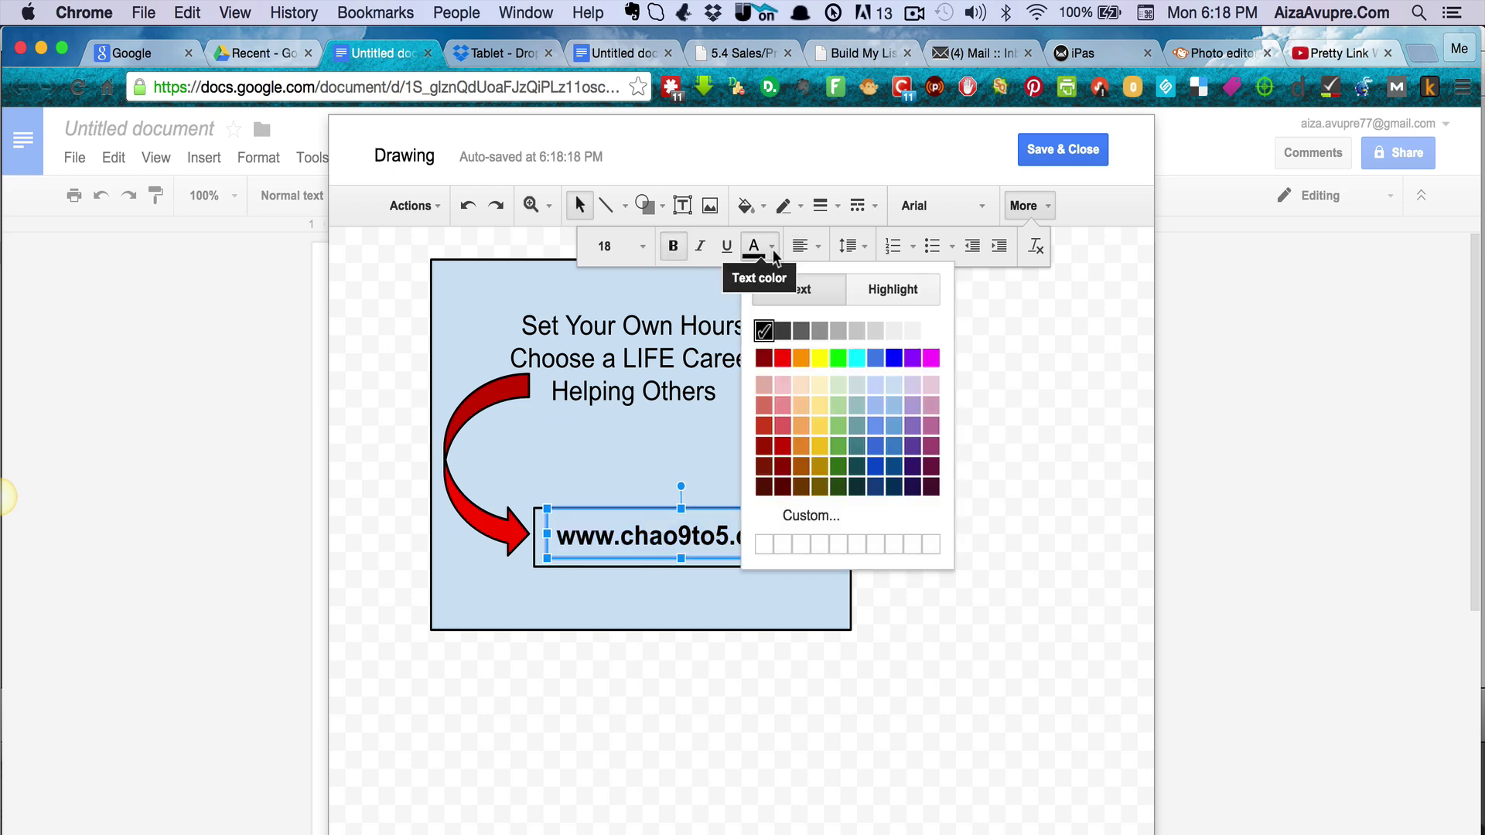
{"action": "left_click", "coordinate": [779, 357]}
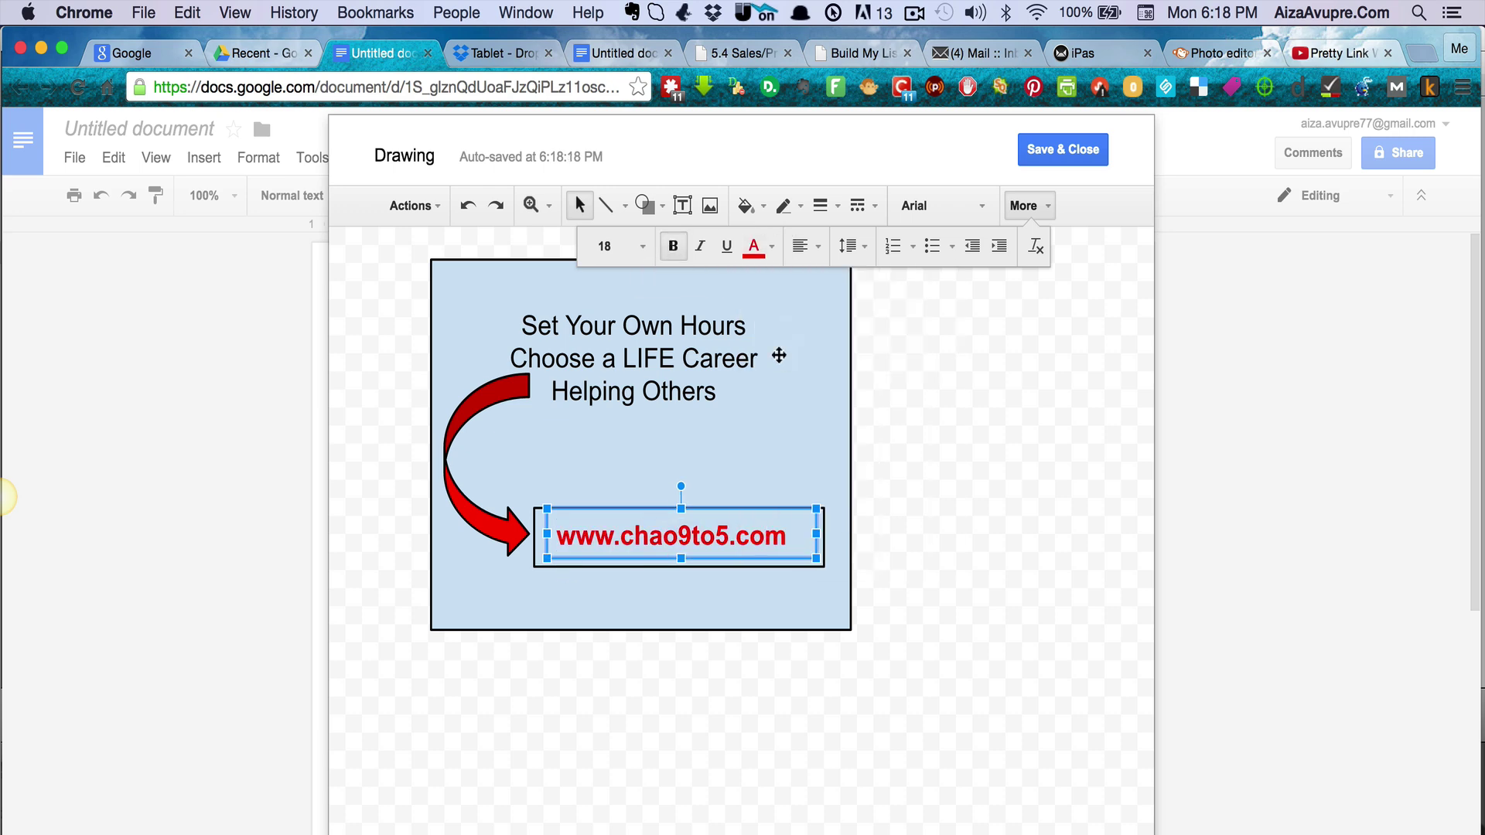
{"action": "left_click", "coordinate": [777, 456]}
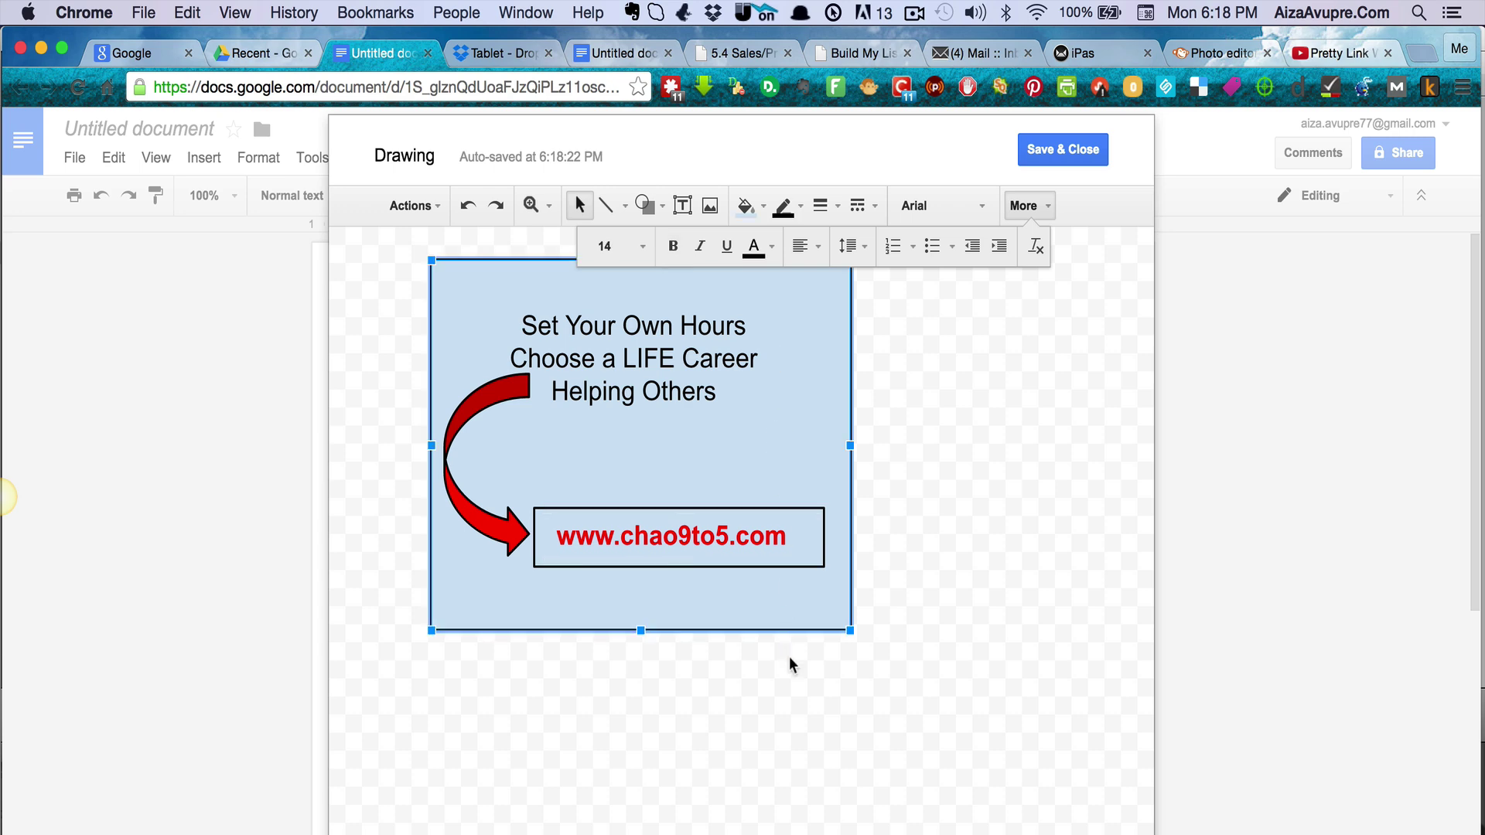
{"action": "left_click", "coordinate": [901, 654]}
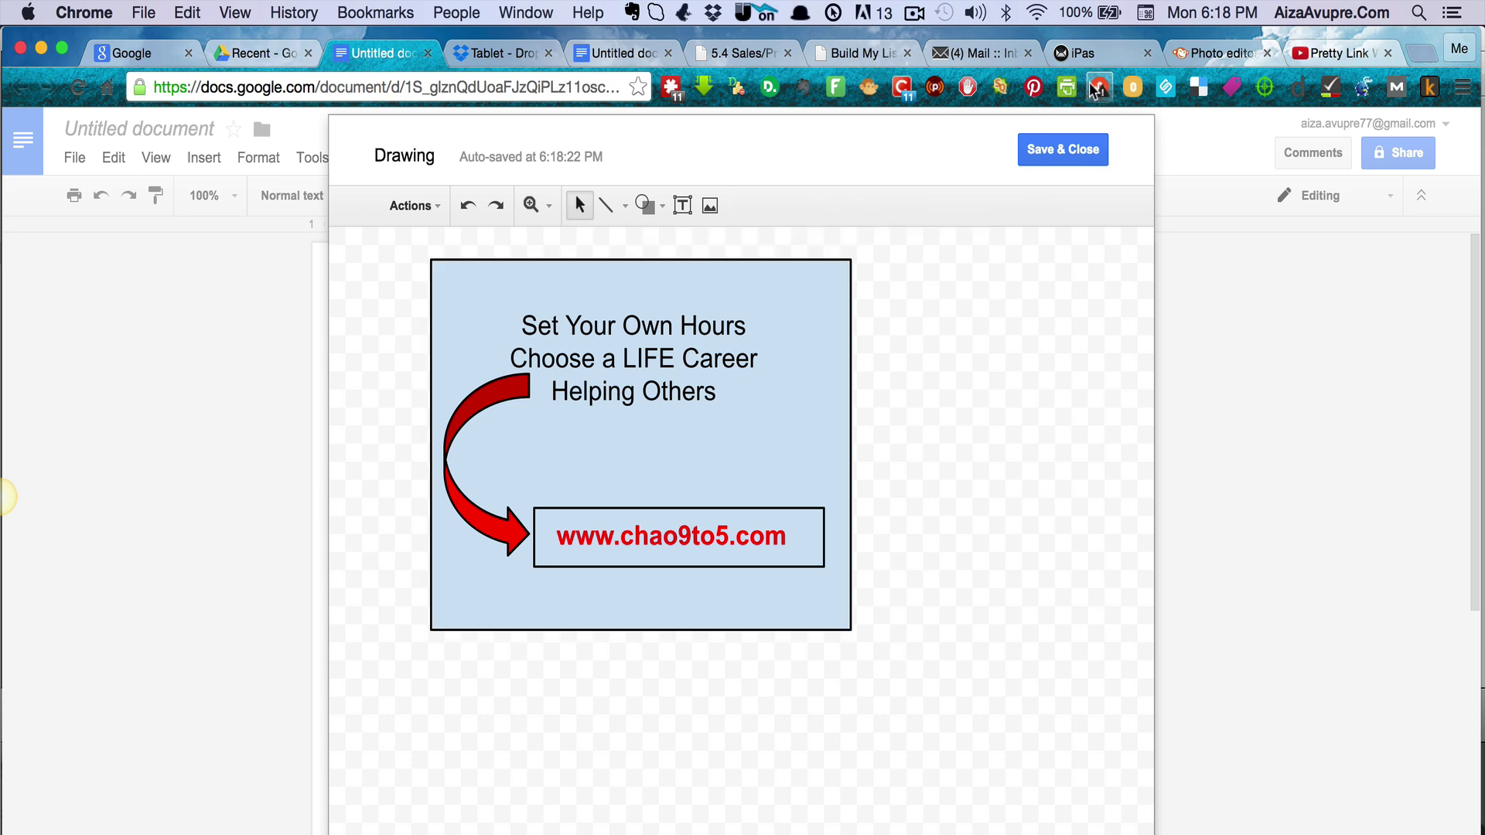
- Search Google Images for "helping others" in a new browser tab
{"action": "left_click", "coordinate": [1416, 53]}
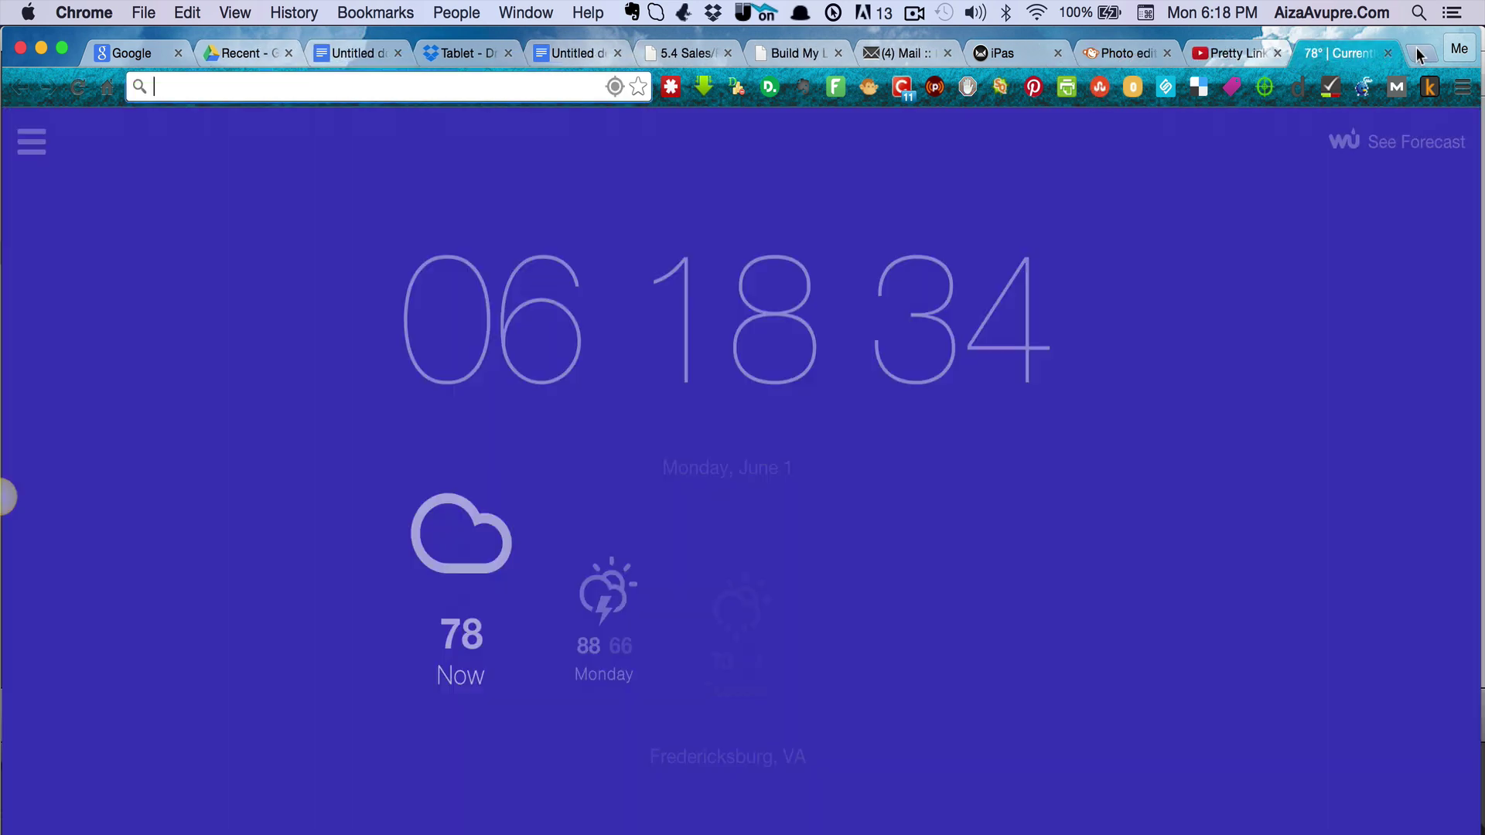
{"action": "type", "text": "helping "}
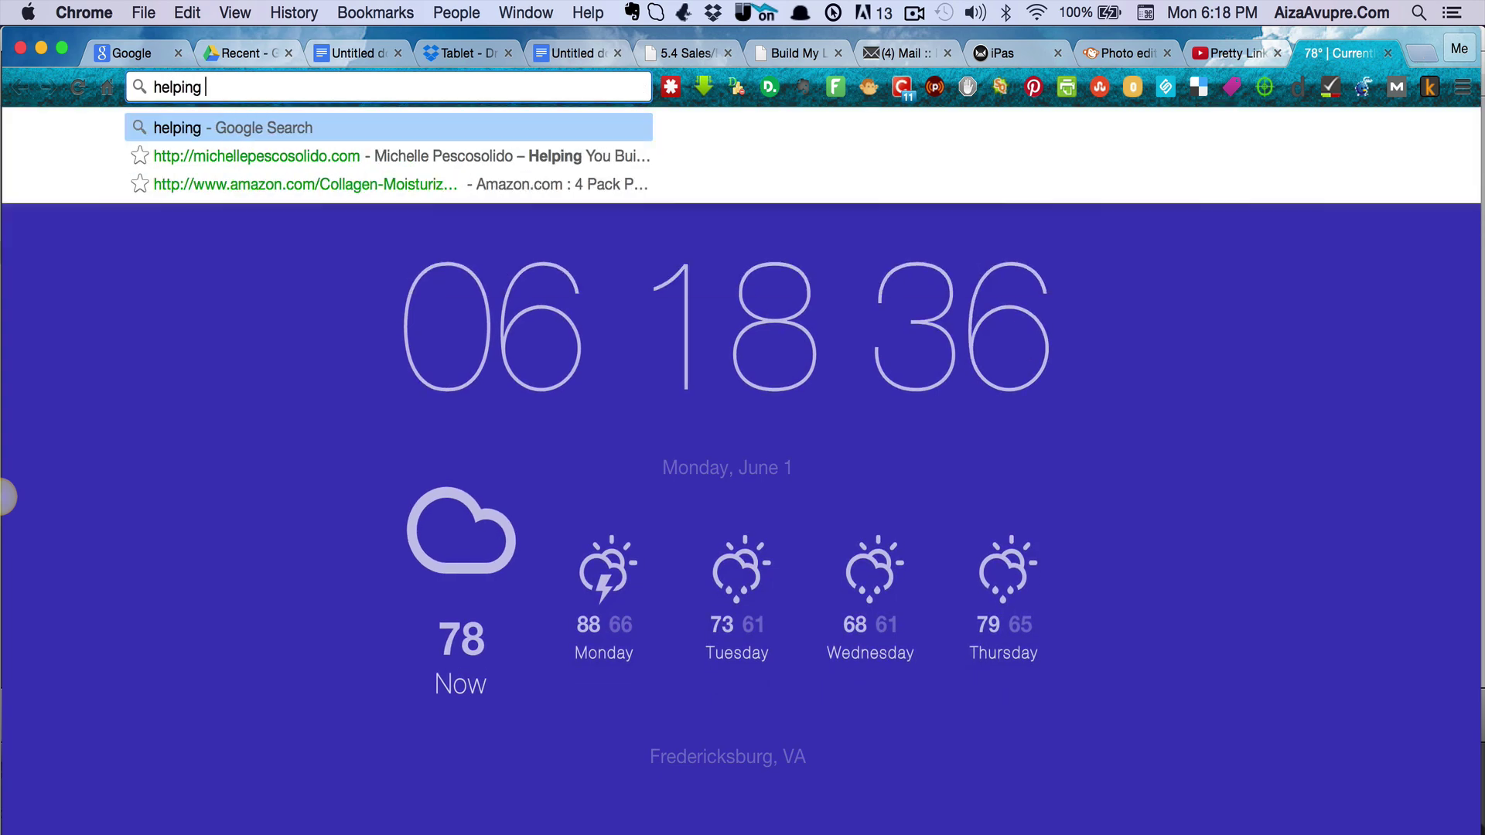
{"action": "type", "text": "others"}
{"action": "key", "text": "Return"}
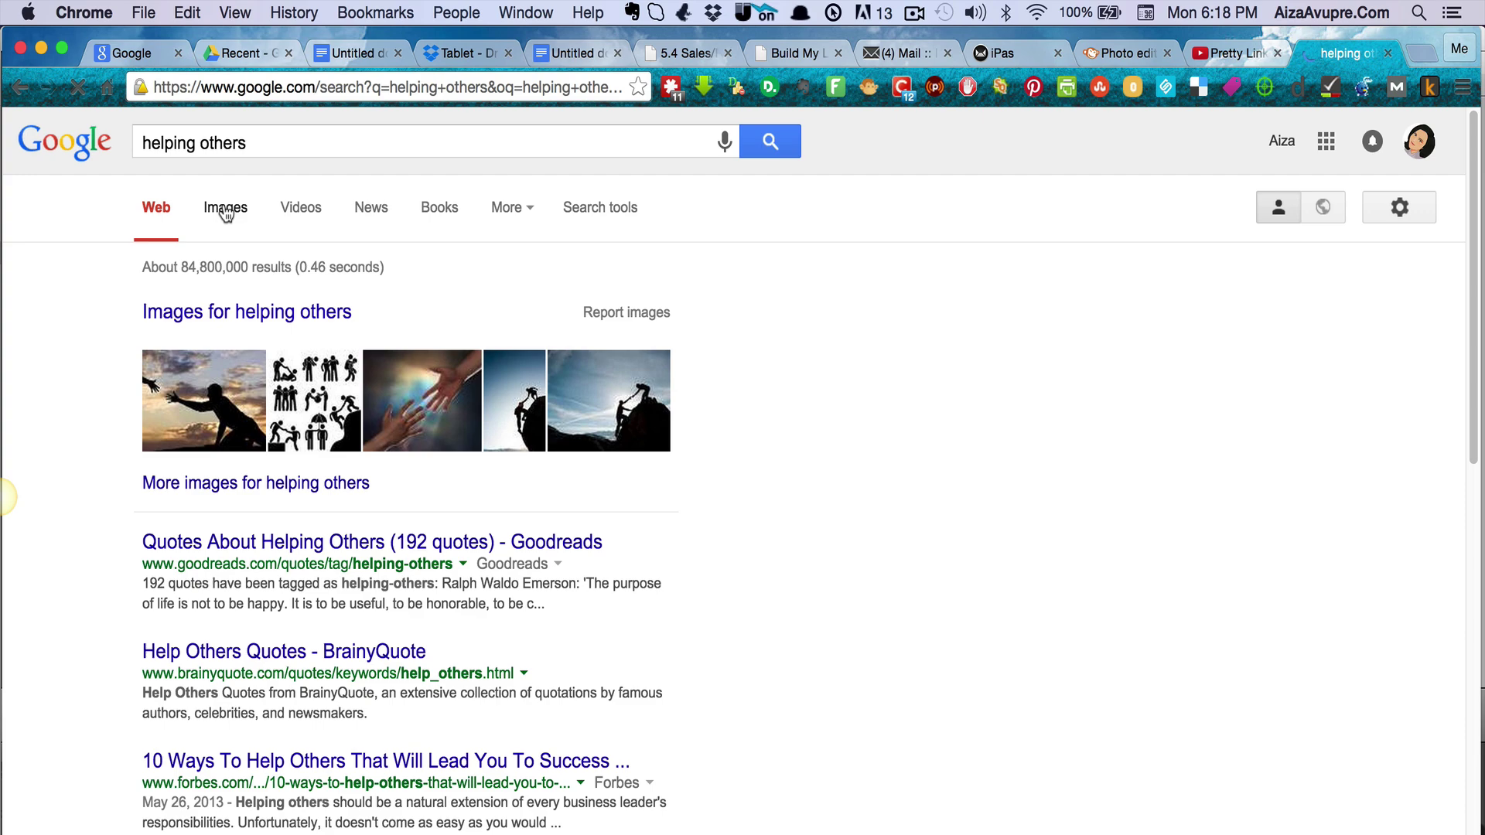
{"action": "left_click", "coordinate": [225, 210]}
- Save the "How can I help?" photo from the image results to the Downloads folder as how-can-i-help
{"action": "scroll", "coordinate": [225, 377], "scroll_direction": "down", "scroll_amount": 5}
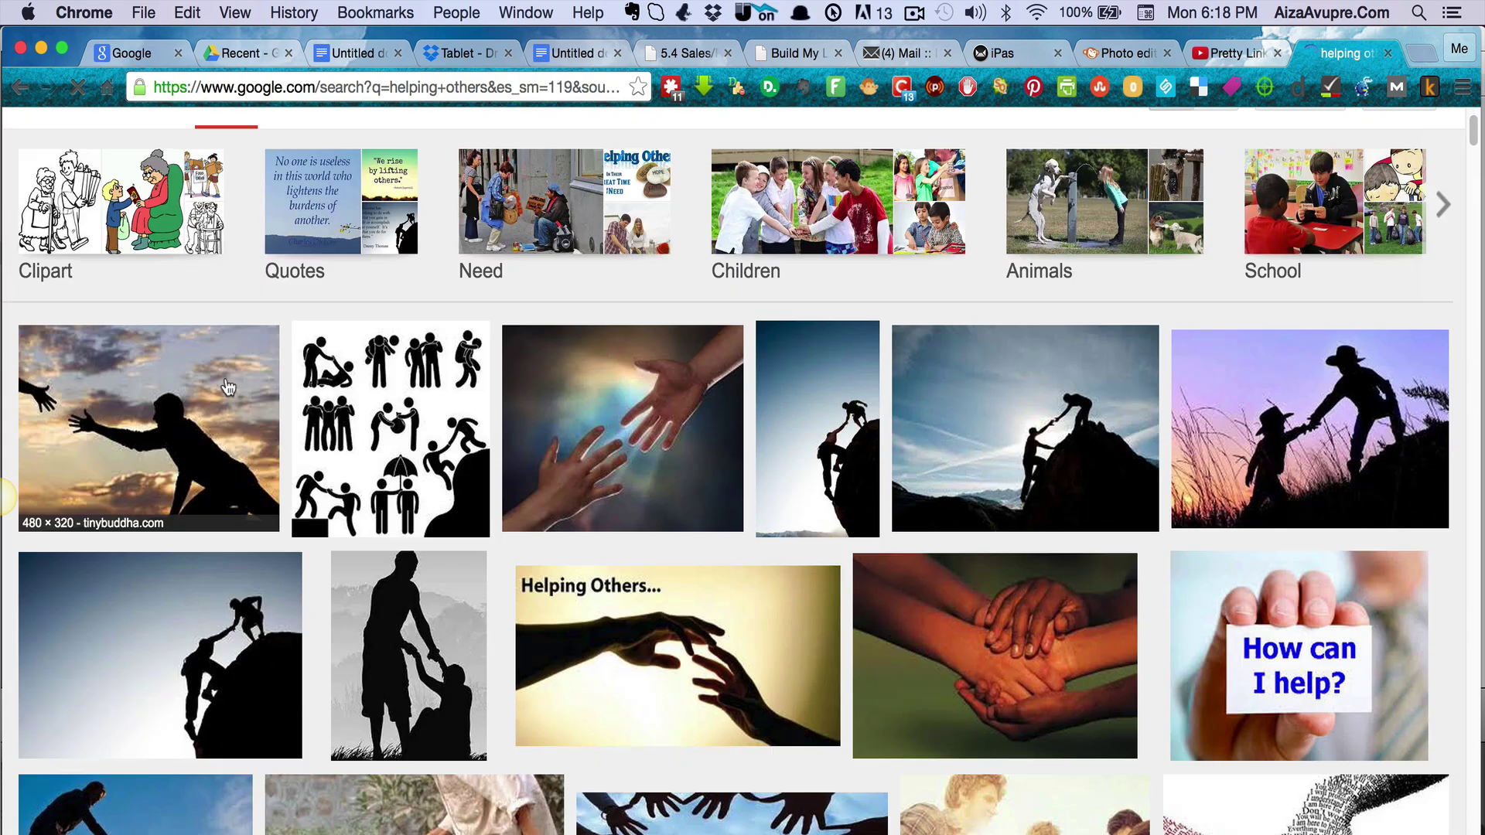
{"action": "scroll", "coordinate": [232, 810], "scroll_direction": "down", "scroll_amount": 3}
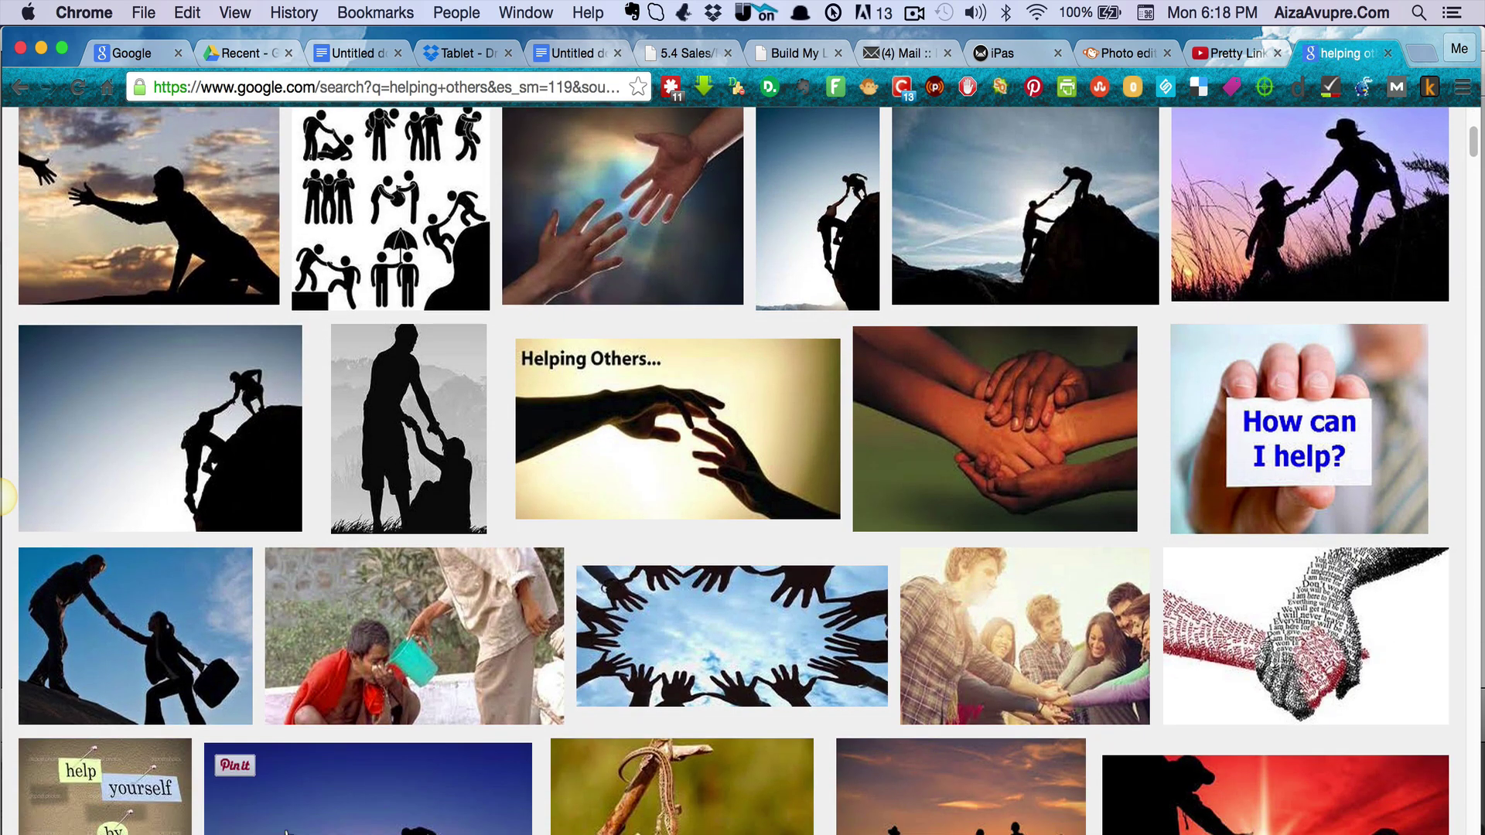
{"action": "left_click", "coordinate": [1319, 442]}
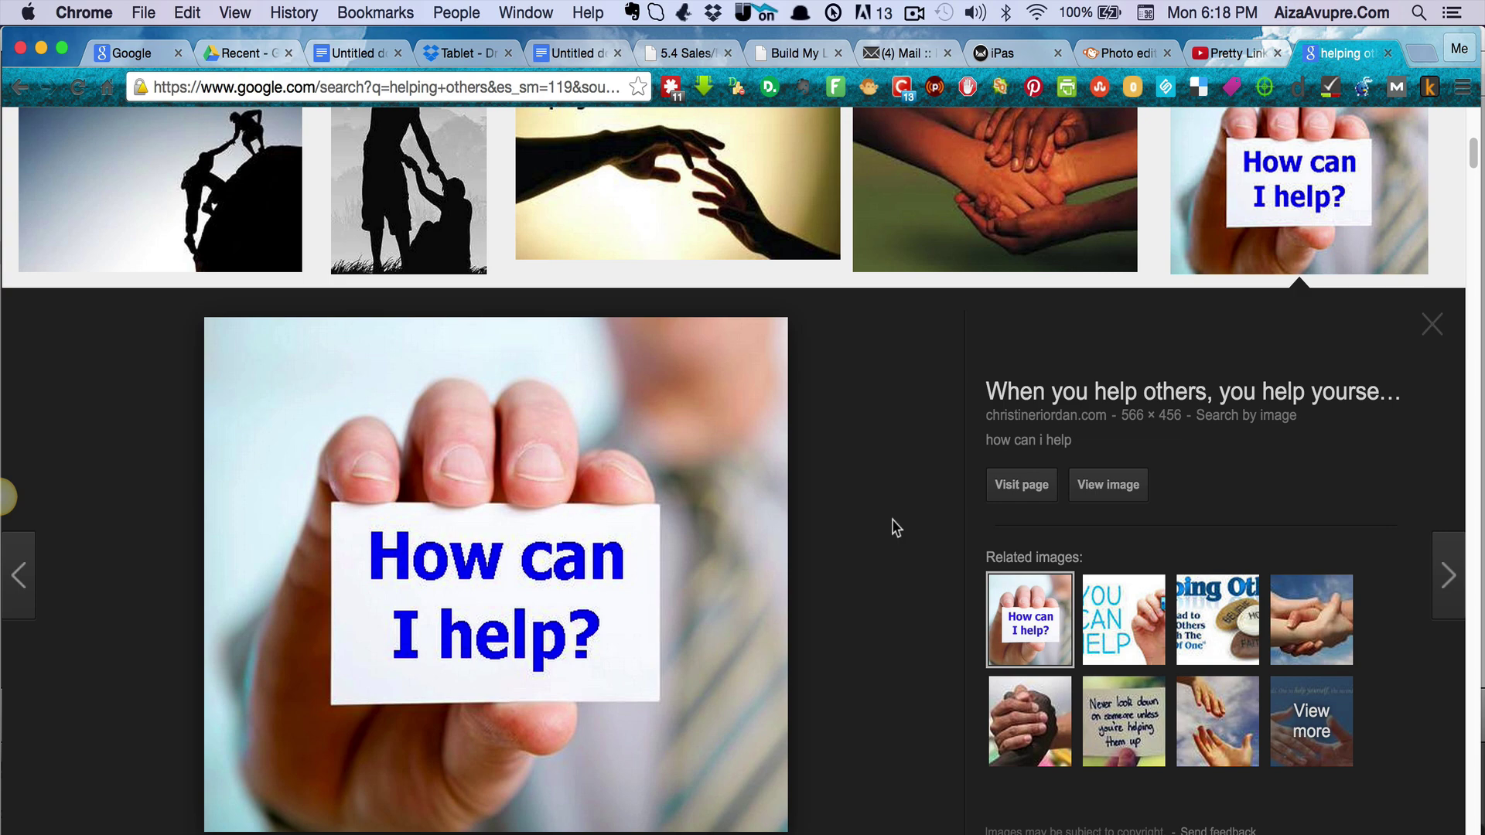
{"action": "right_click", "coordinate": [477, 525]}
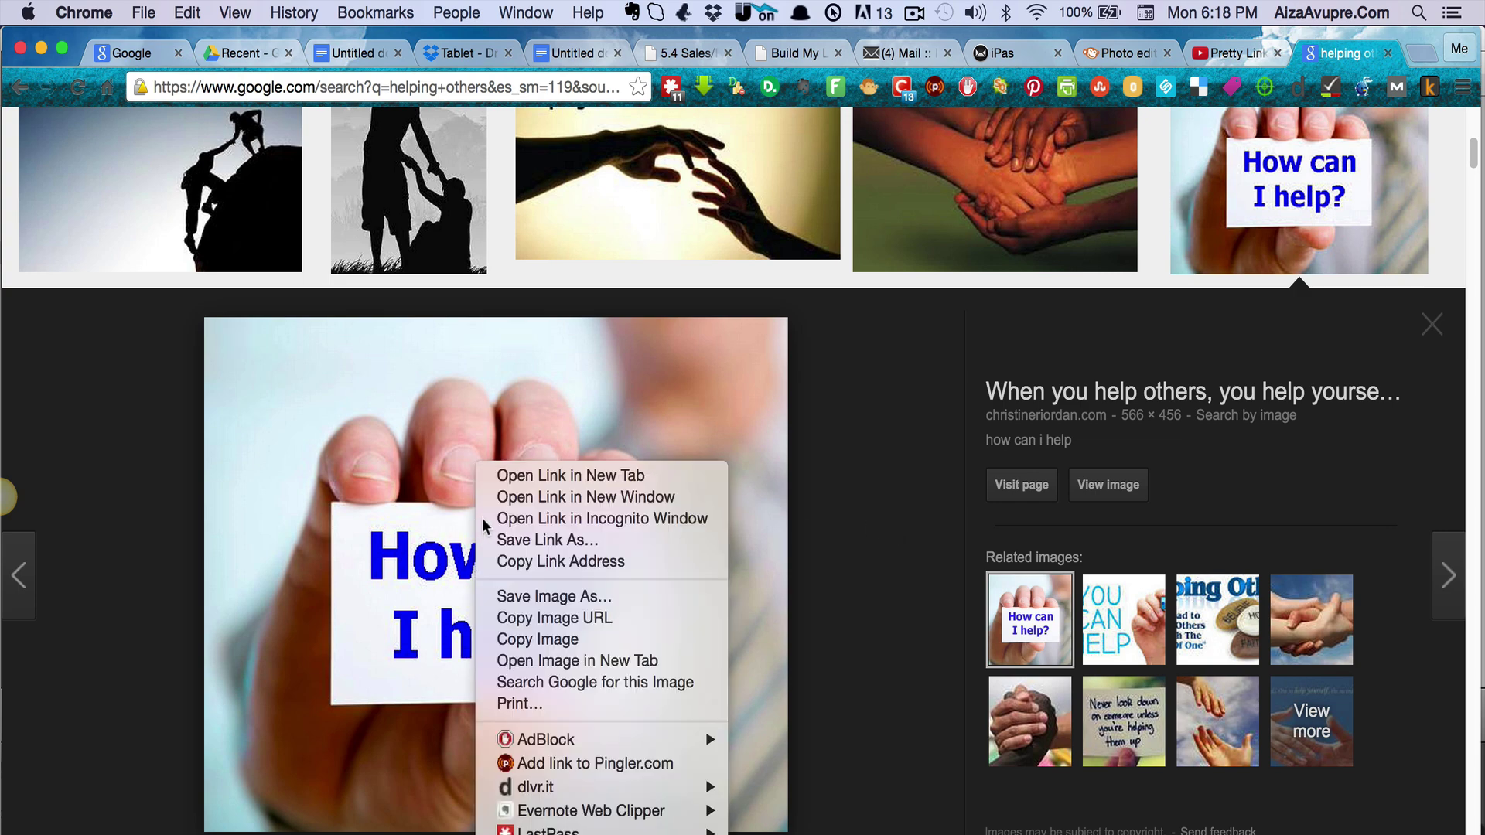
{"action": "left_click", "coordinate": [543, 603]}
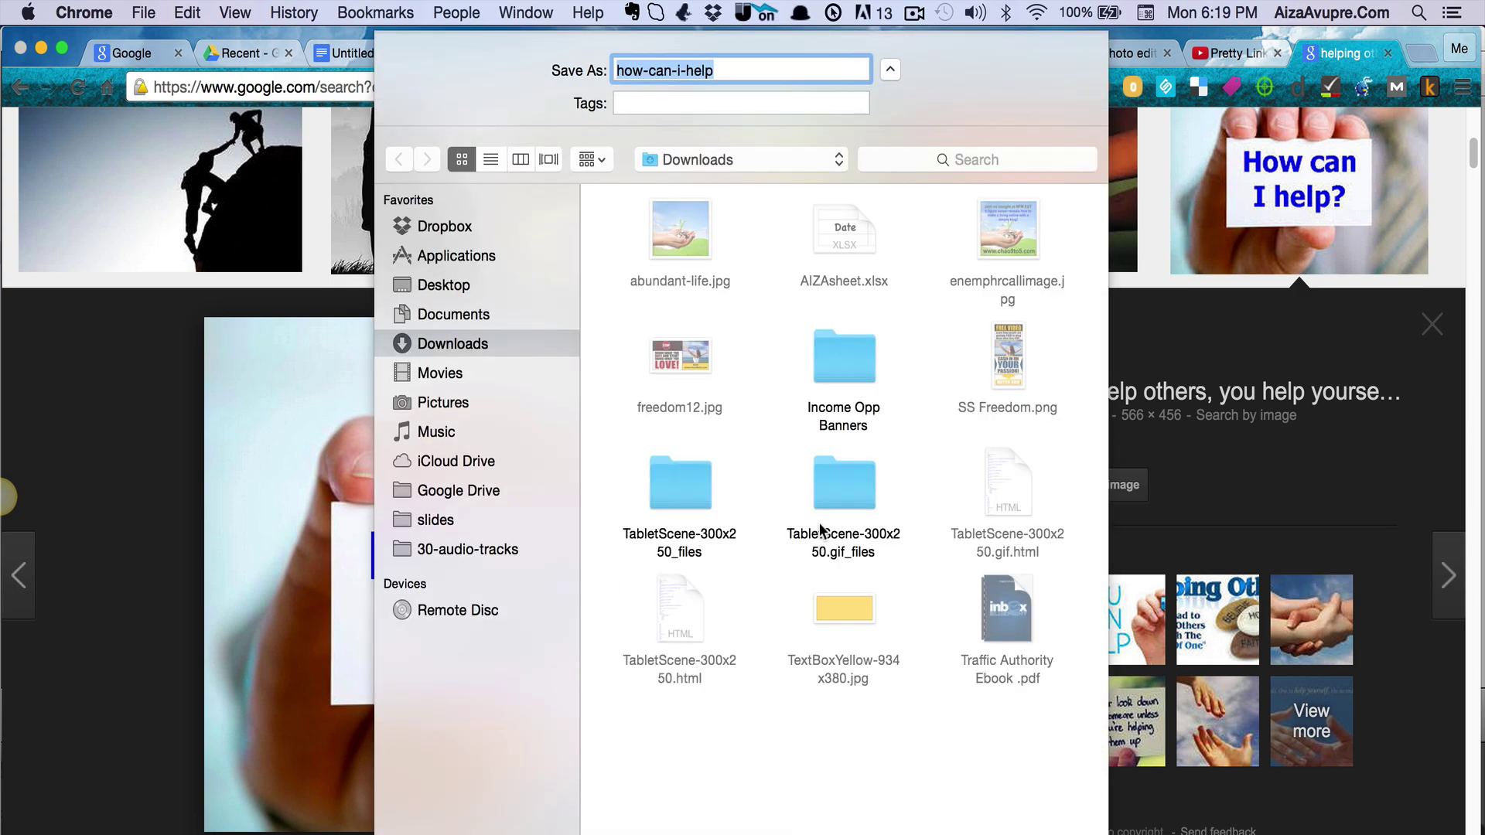
{"action": "key", "text": "Return"}
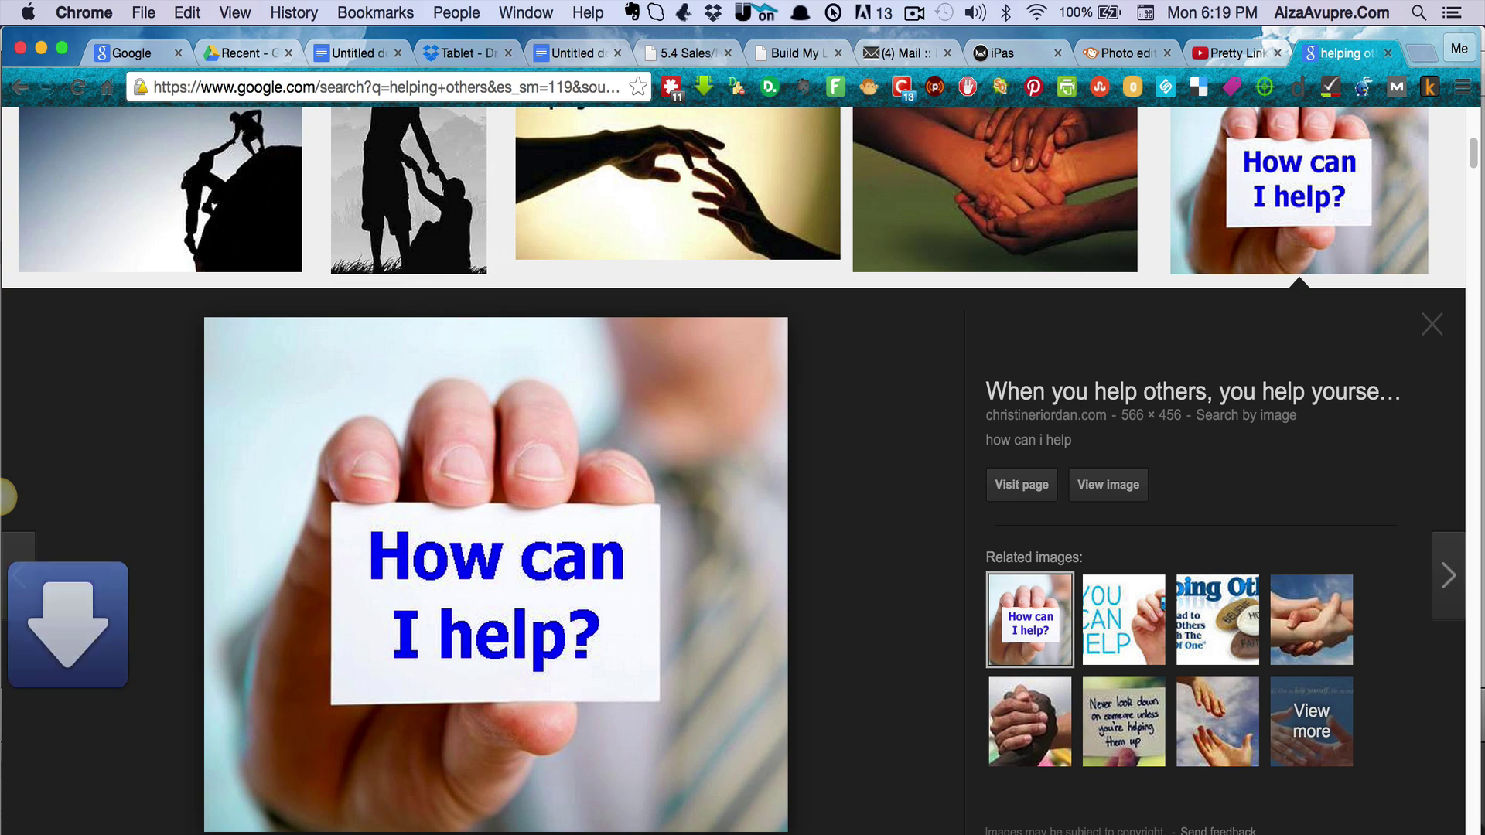
- Return to the Google Docs drawing and insert how-can-i-help.jpg from the Downloads folder
{"action": "left_click", "coordinate": [352, 52]}
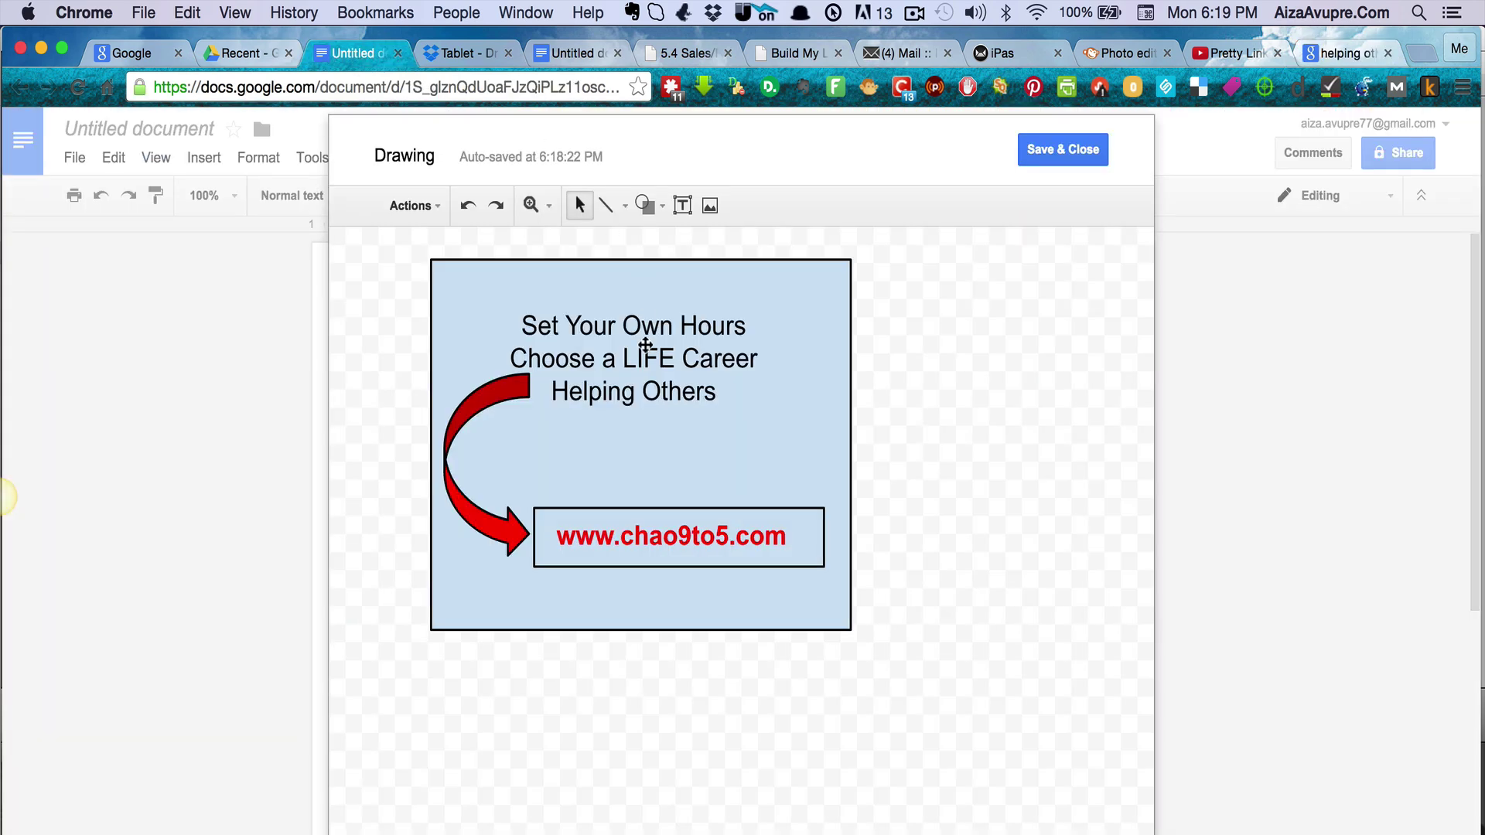
{"action": "left_click", "coordinate": [580, 466]}
{"action": "key", "text": "Escape"}
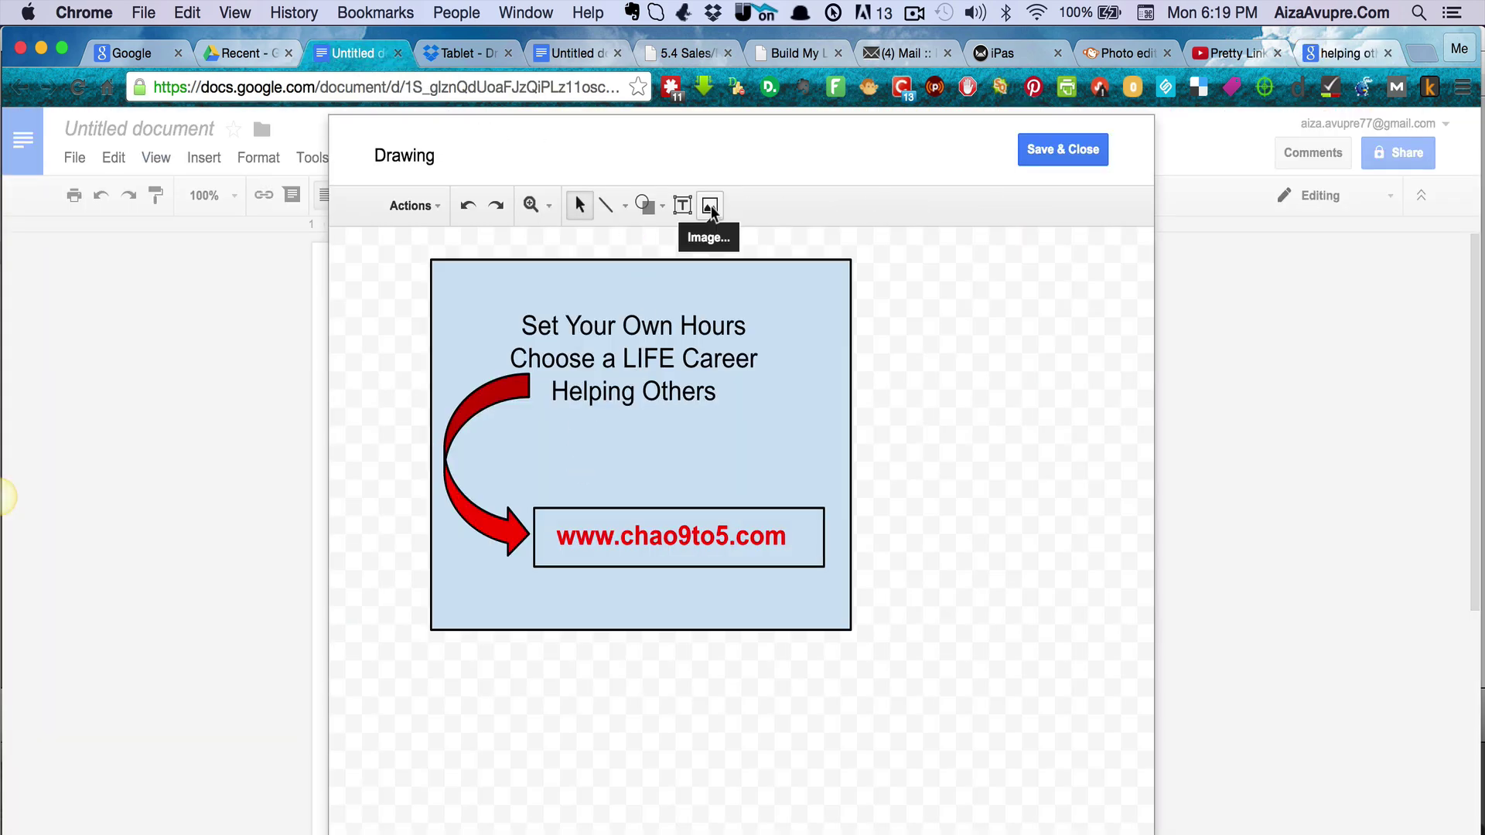
{"action": "left_click", "coordinate": [708, 205]}
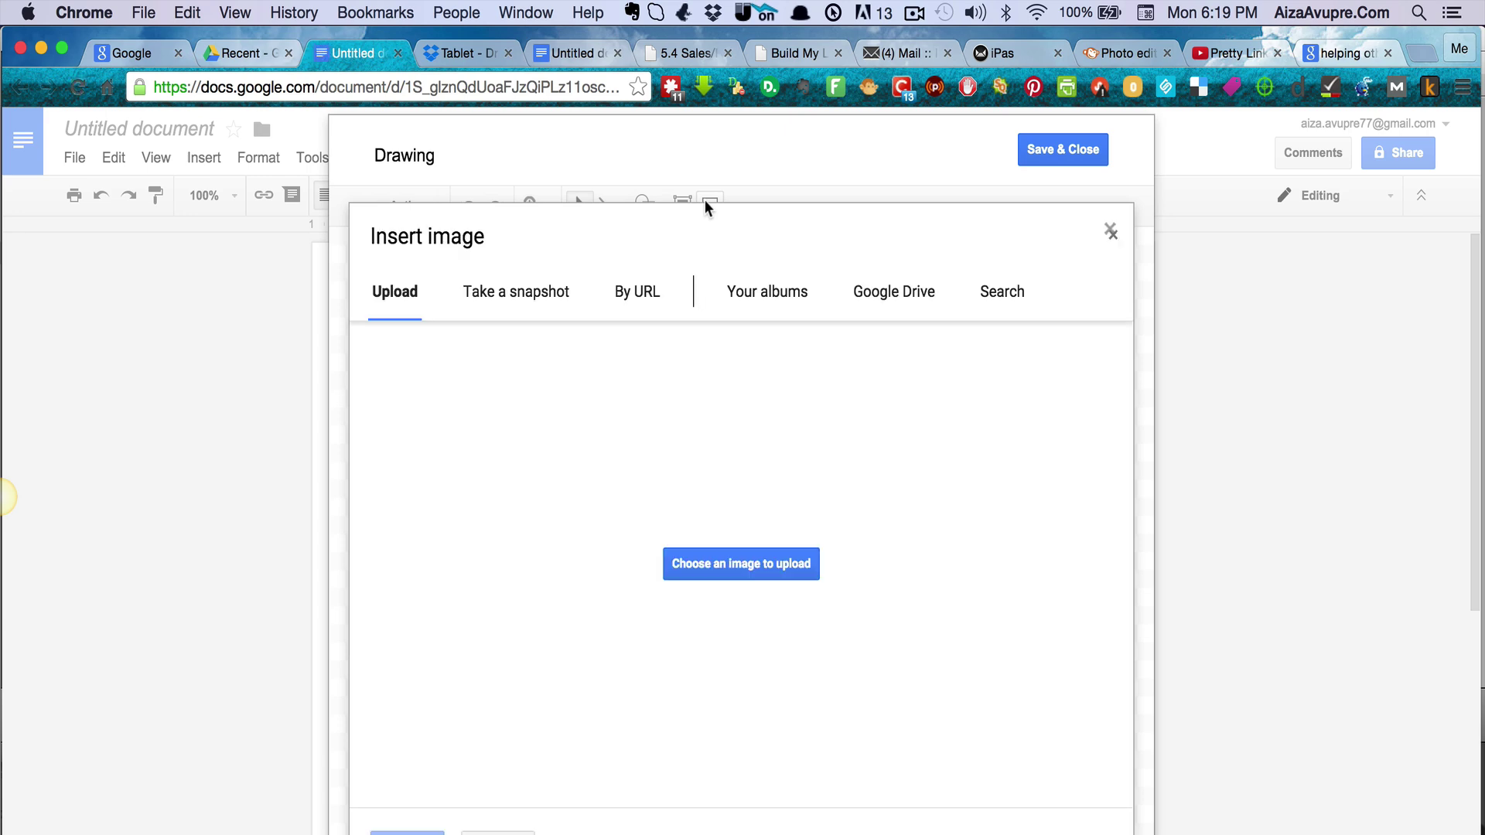
{"action": "left_click", "coordinate": [717, 603]}
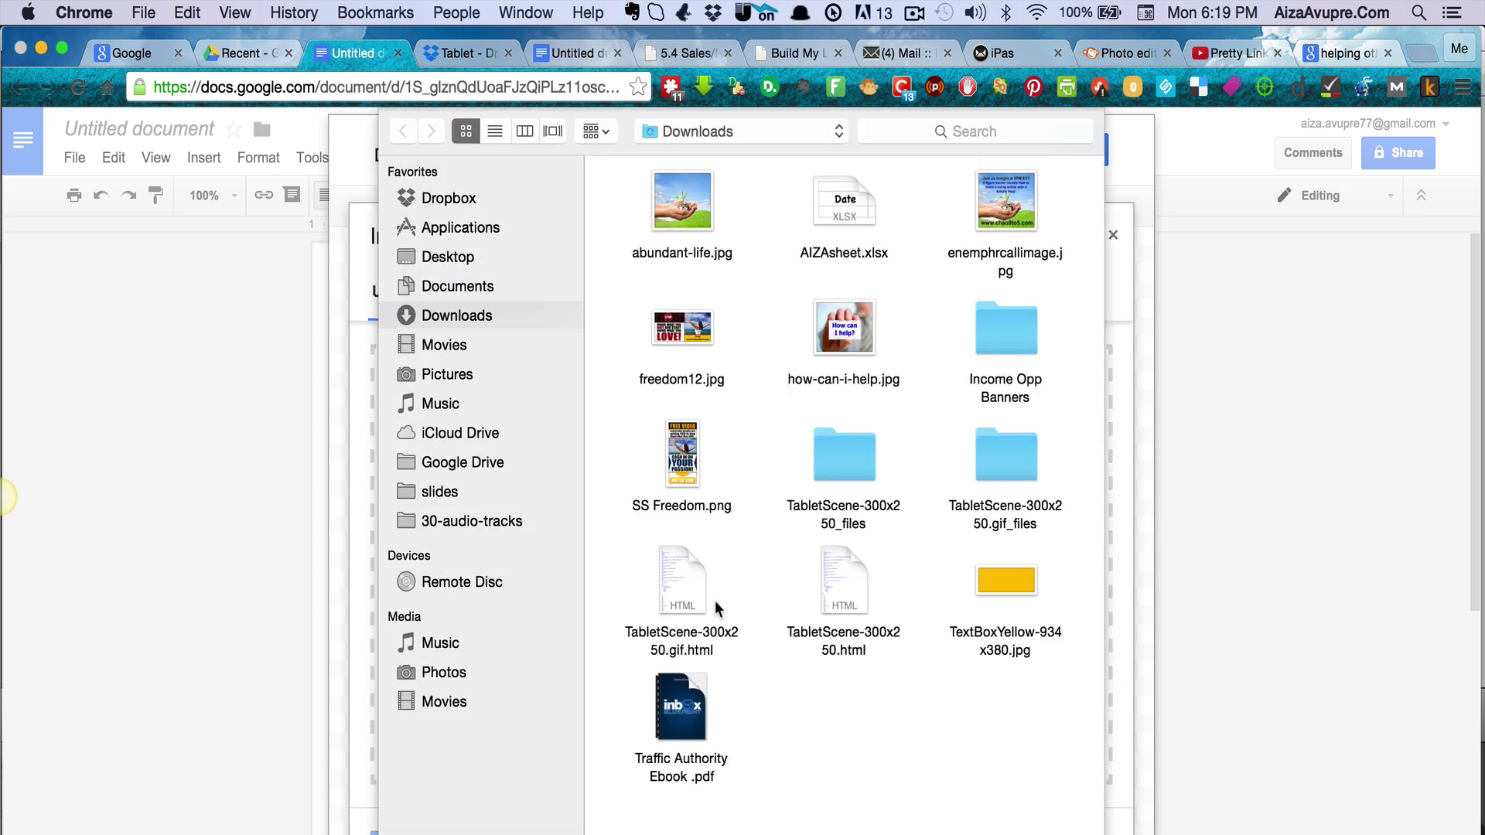
{"action": "double_click", "coordinate": [841, 336]}
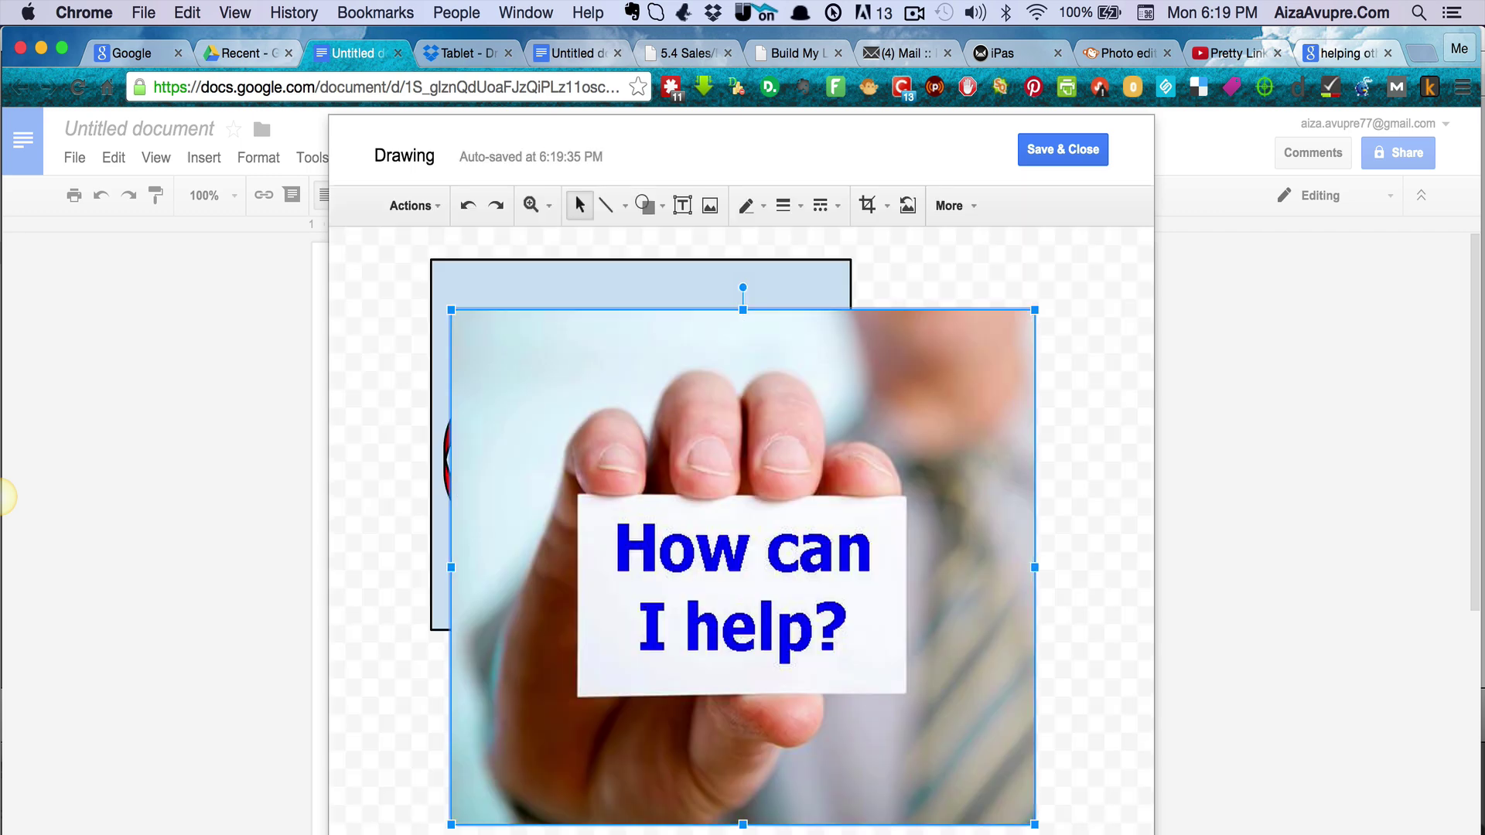
- Shrink the inserted photo and place it directly below the three lines of text, beside the arrow
{"action": "left_click_drag", "start_coordinate": [1036, 825], "coordinate": [684, 524]}
{"action": "left_click_drag", "start_coordinate": [555, 276], "coordinate": [555, 388]}
{"action": "left_click_drag", "start_coordinate": [569, 495], "coordinate": [606, 447]}
- Move the web address and its small rectangle down so they sit directly beneath the photo
{"action": "left_click", "coordinate": [689, 564]}
{"action": "left_click", "coordinate": [763, 533]}
{"action": "left_click_drag", "start_coordinate": [764, 533], "coordinate": [763, 575]}
{"action": "left_click_drag", "start_coordinate": [743, 433], "coordinate": [704, 608]}
{"action": "left_click", "coordinate": [835, 348]}
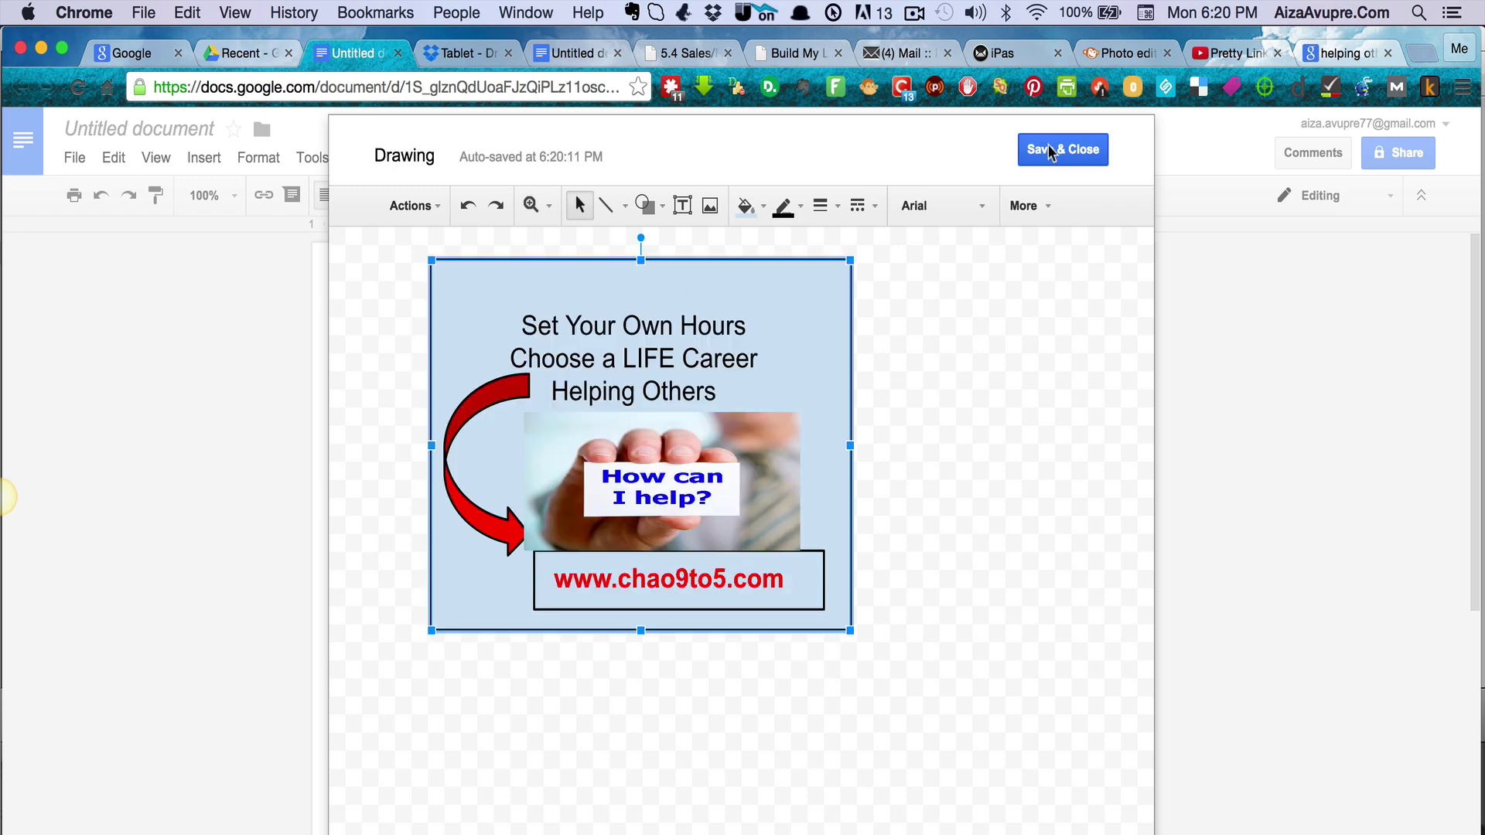
- Save and close the drawing, and take a screenshot of the ad's area in the document
{"action": "left_click", "coordinate": [1052, 151]}
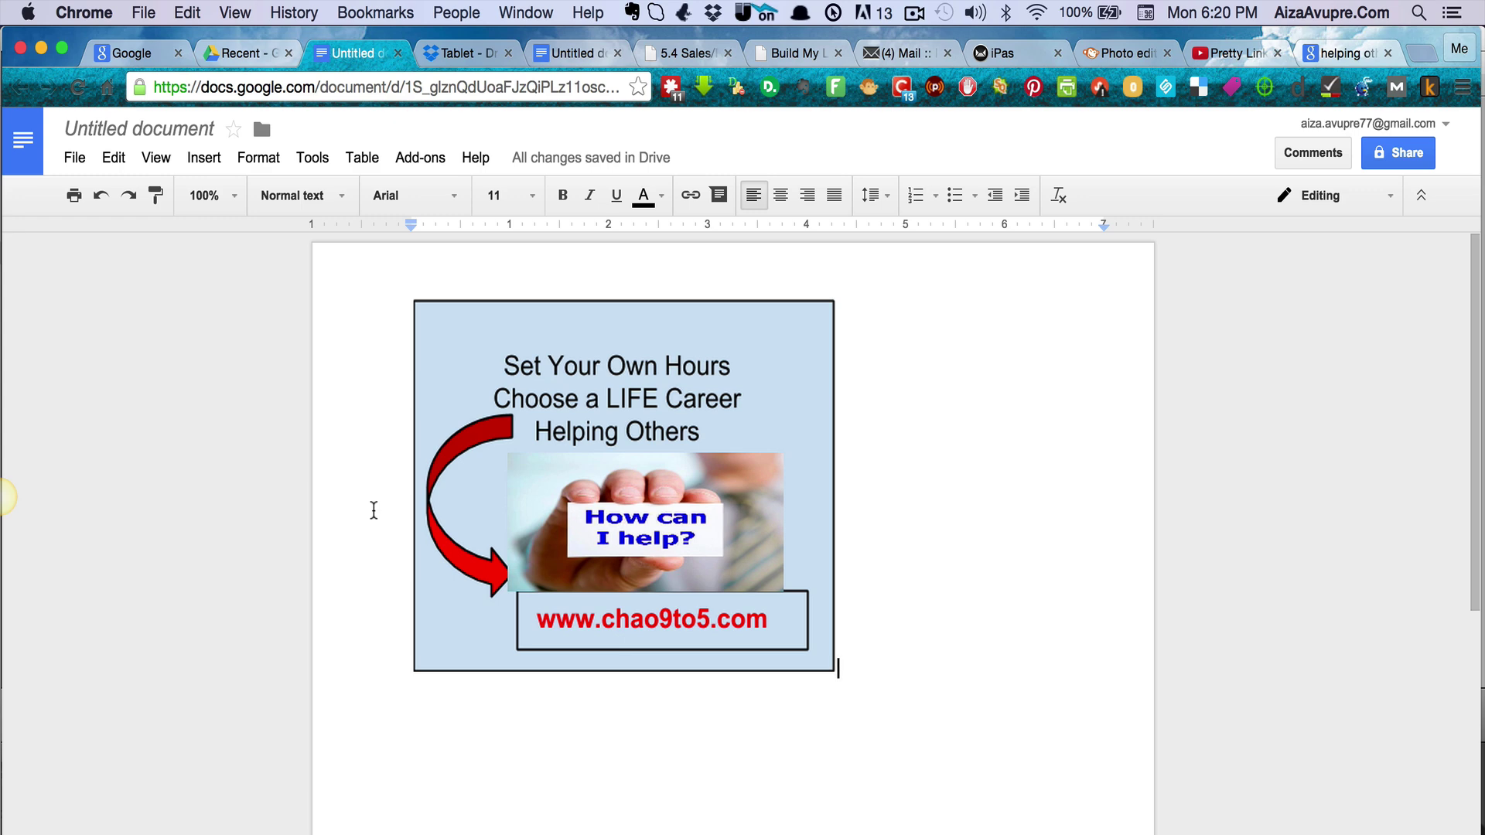
{"action": "key", "text": "super+shift+4"}
{"action": "left_click_drag", "start_coordinate": [405, 306], "coordinate": [833, 671]}
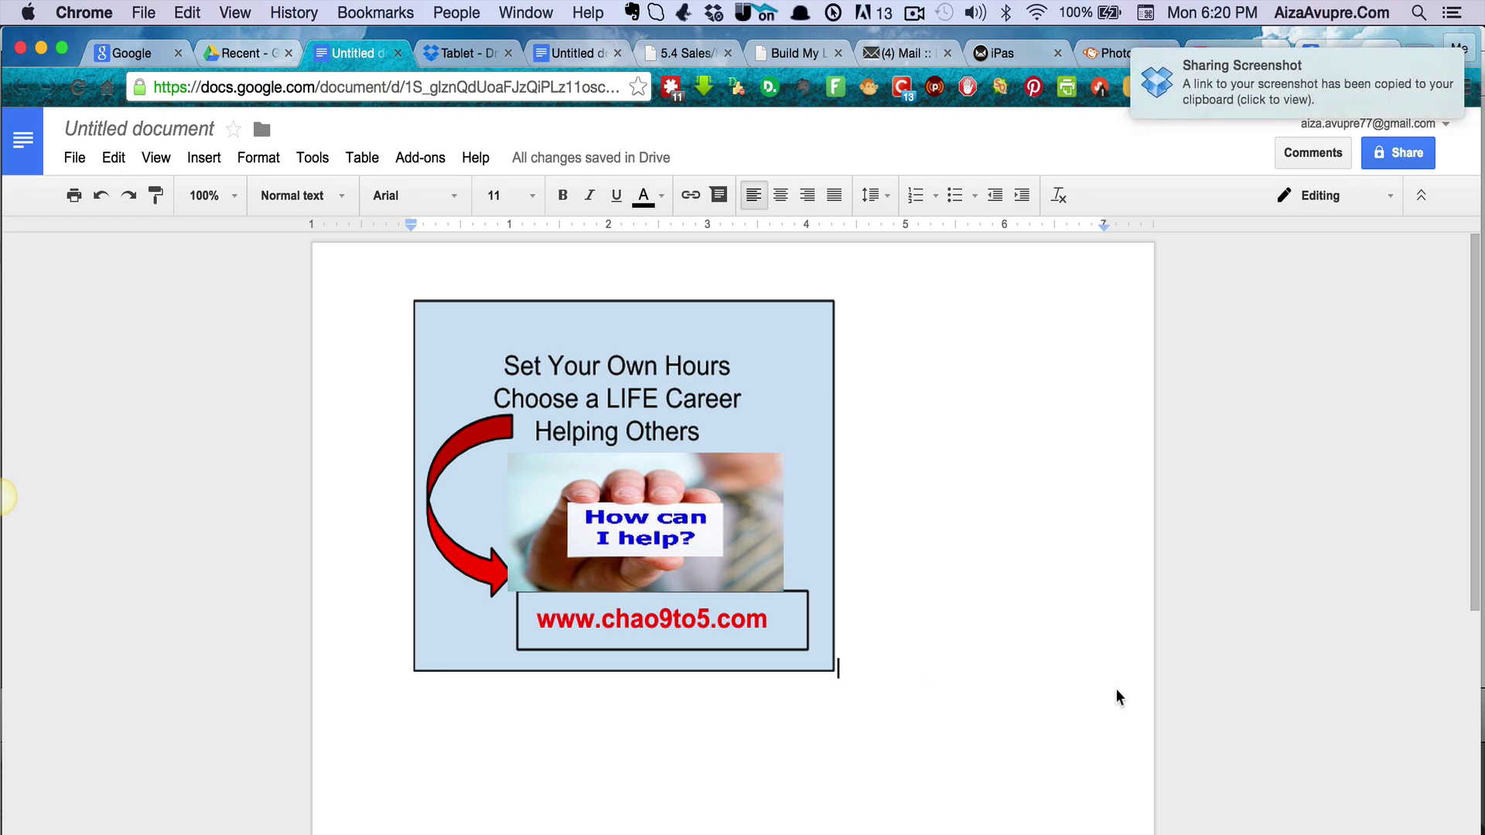
- Capture the ad as an image with Jing, framing the area along the large rectangle's outline
{"action": "mouse_move", "coordinate": [7, 496]}
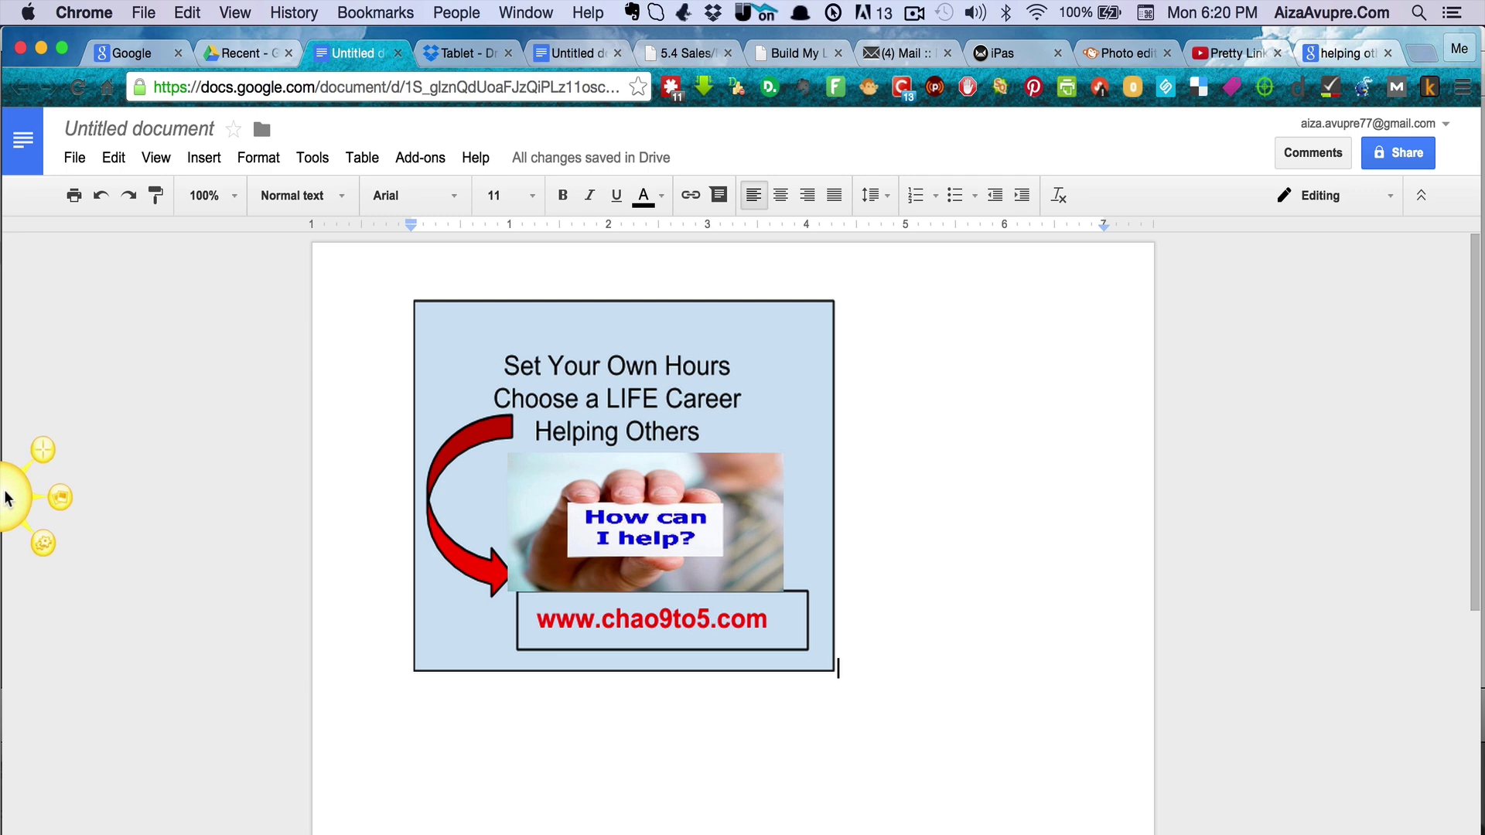
{"action": "left_click", "coordinate": [55, 440]}
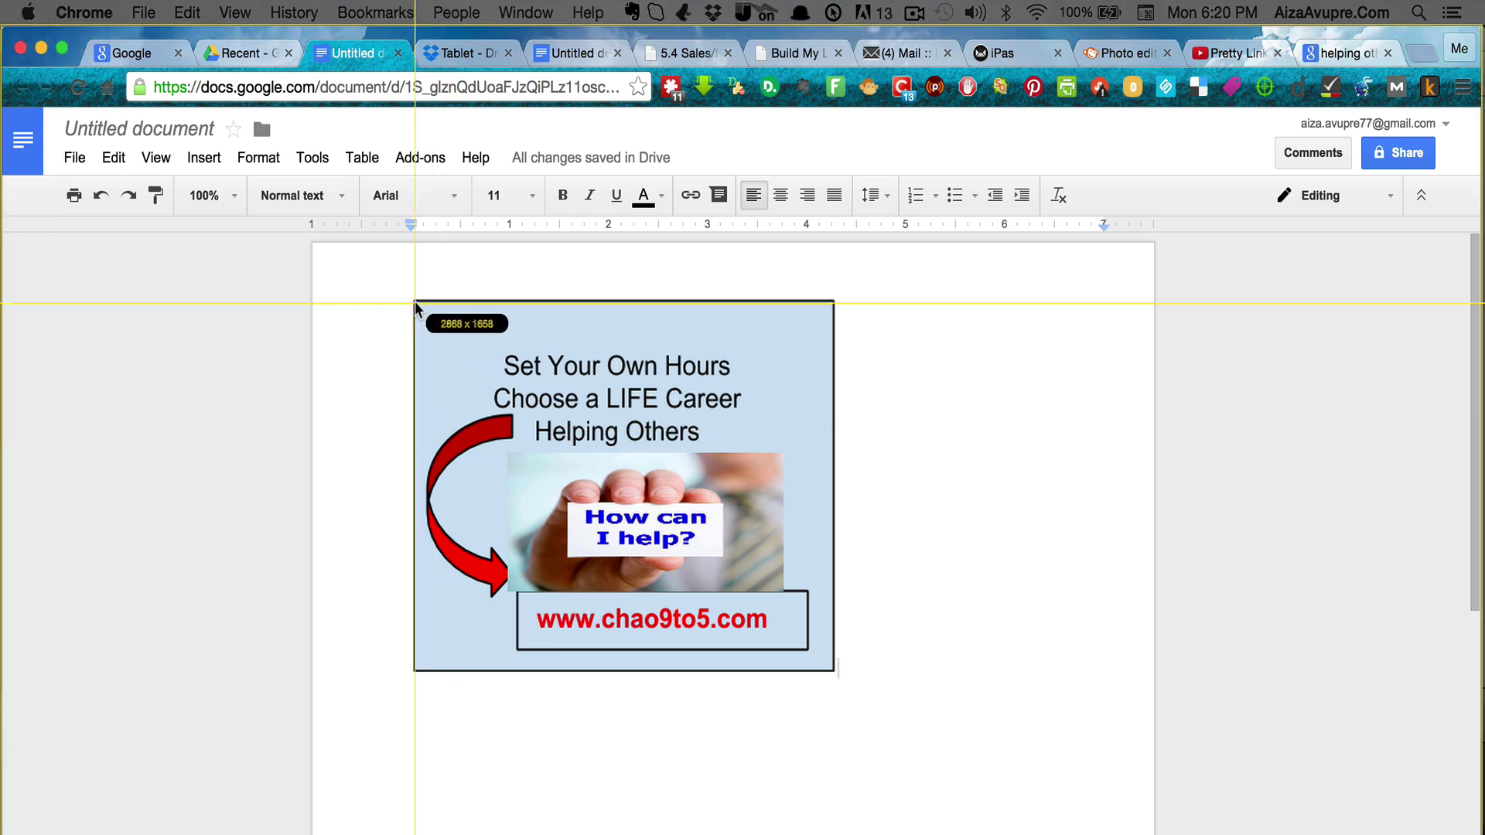
{"action": "left_click_drag", "start_coordinate": [414, 300], "coordinate": [833, 671]}
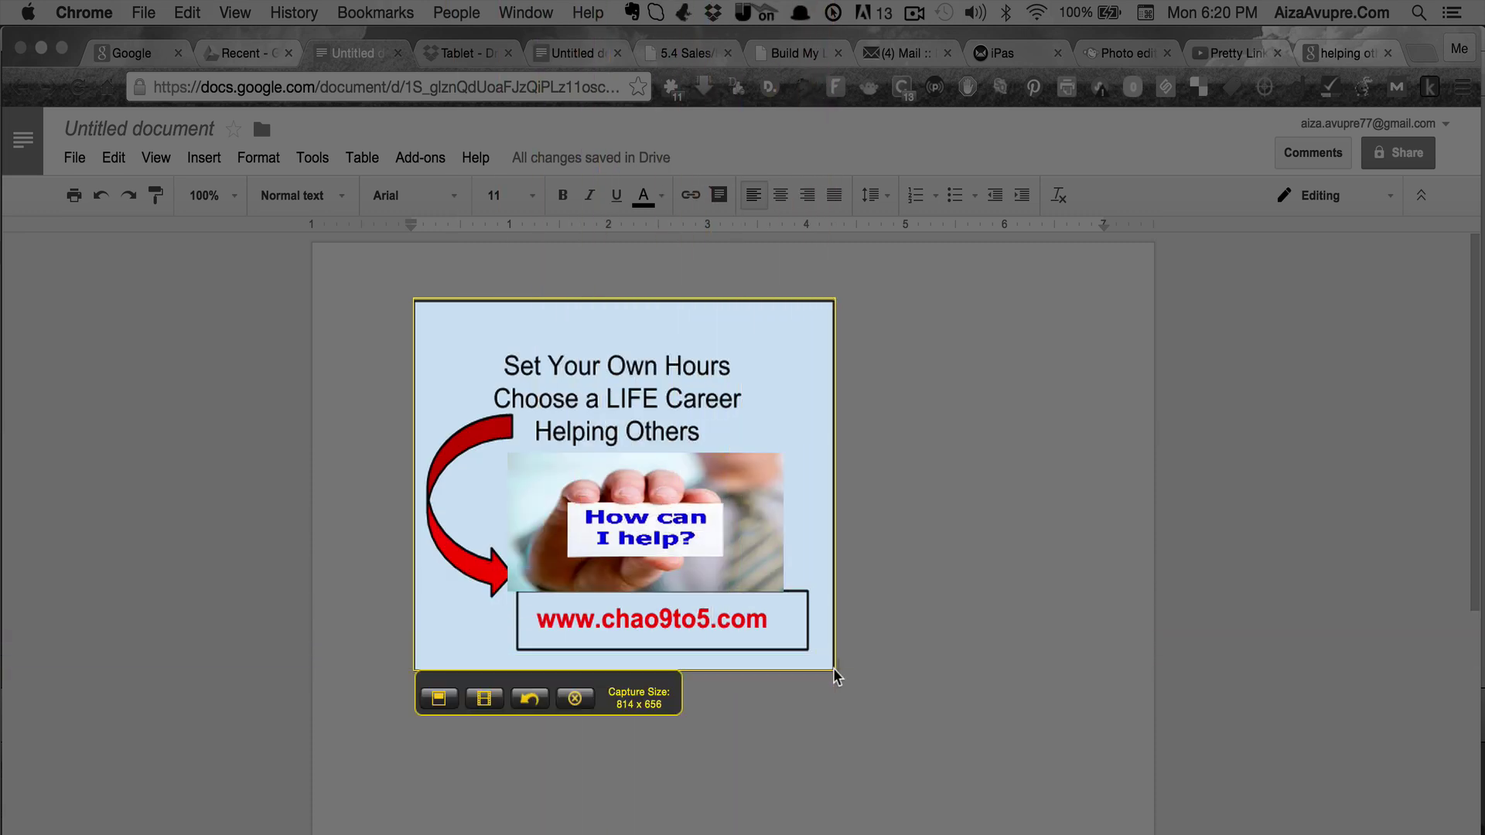
{"action": "left_click", "coordinate": [439, 698]}
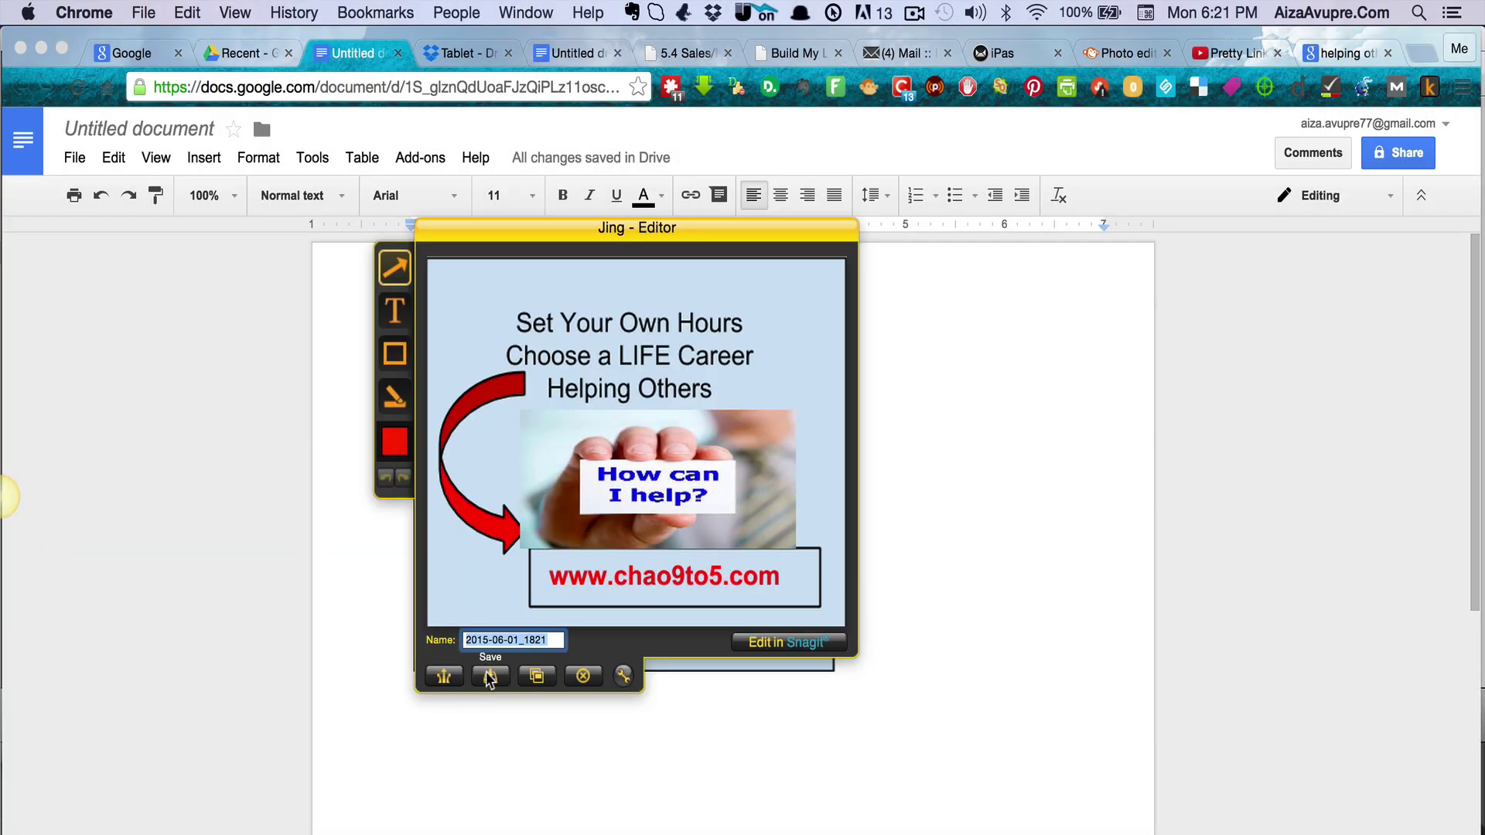
- Save the capture to the Desktop as "how can I help image" and dismiss the save notice
{"action": "left_click", "coordinate": [490, 677]}
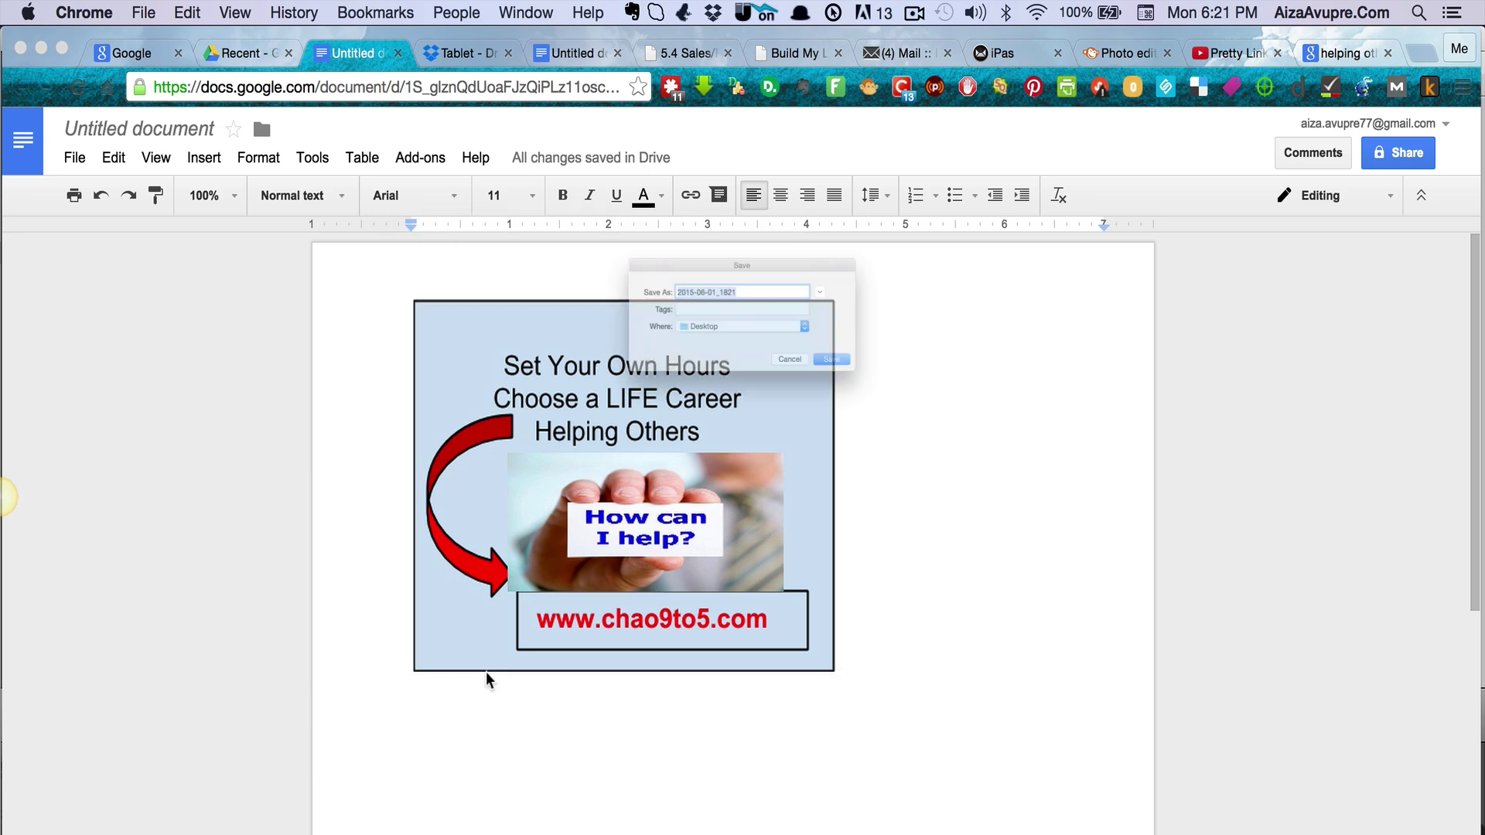
{"action": "key", "text": "BackSpace"}
{"action": "type", "text": "how can "}
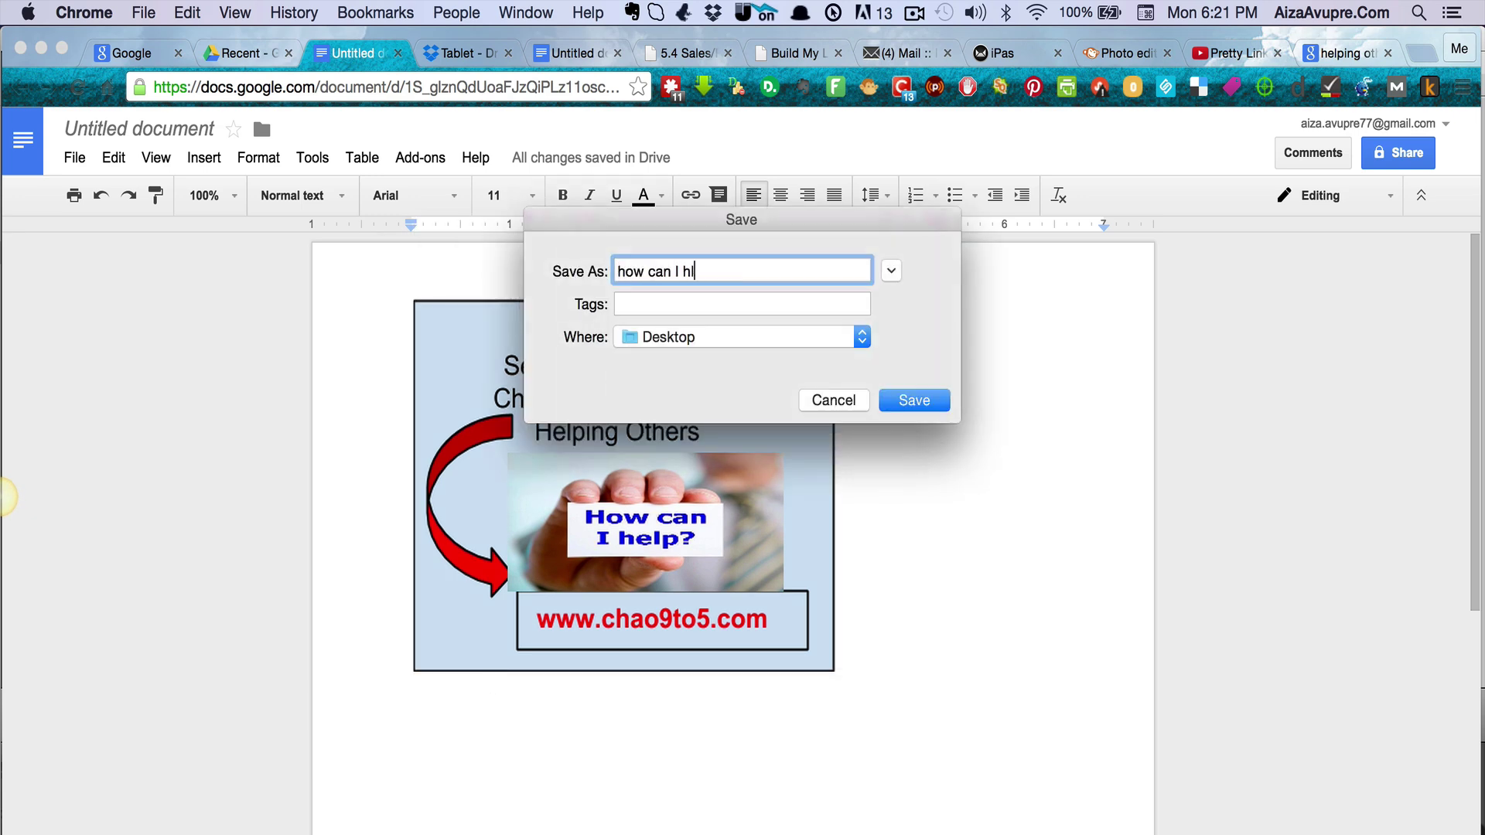
{"action": "type", "text": "I help image"}
{"action": "left_click", "coordinate": [911, 399]}
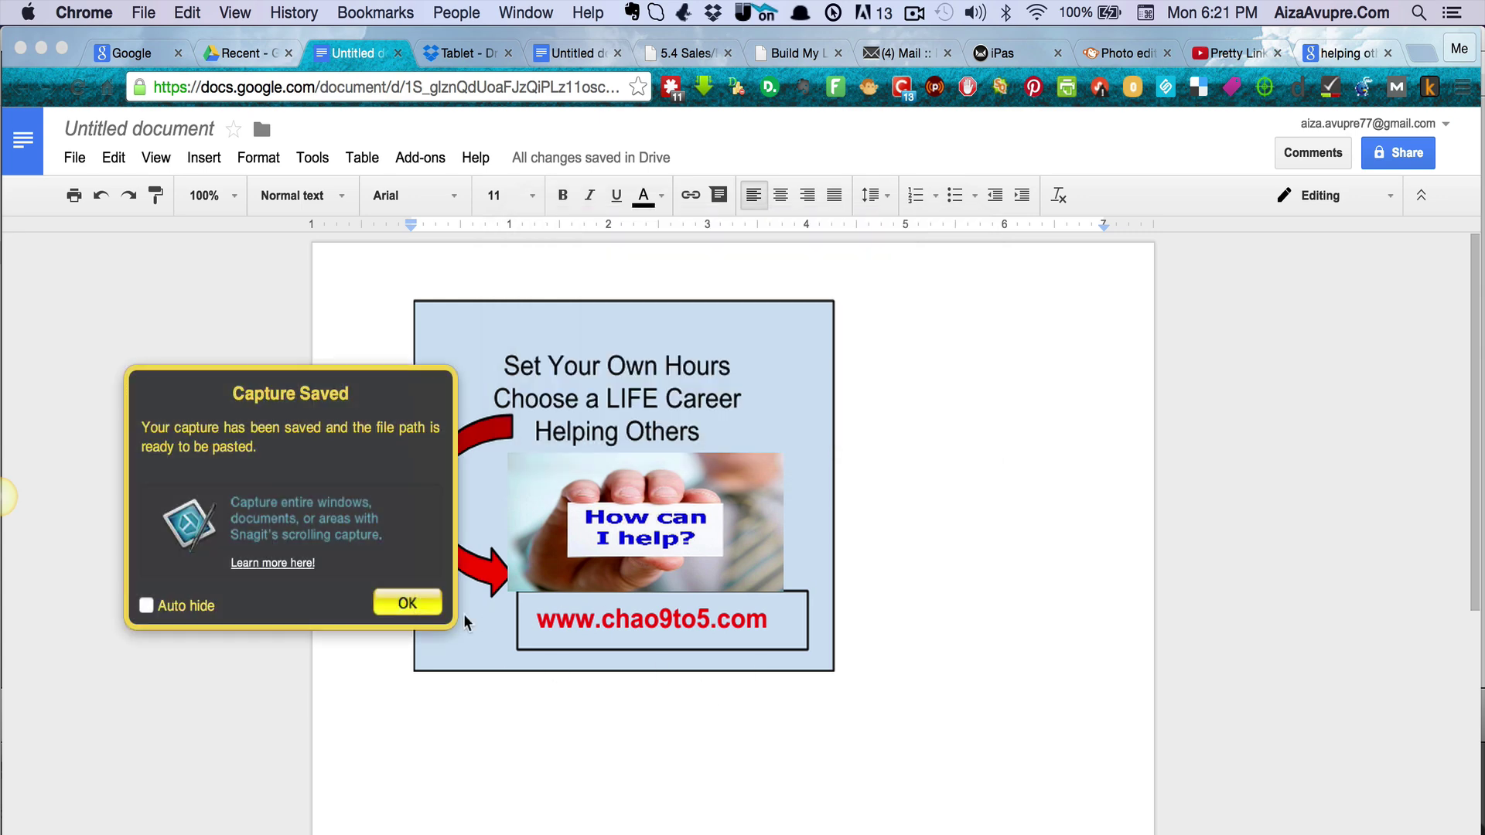
{"action": "left_click", "coordinate": [411, 606]}
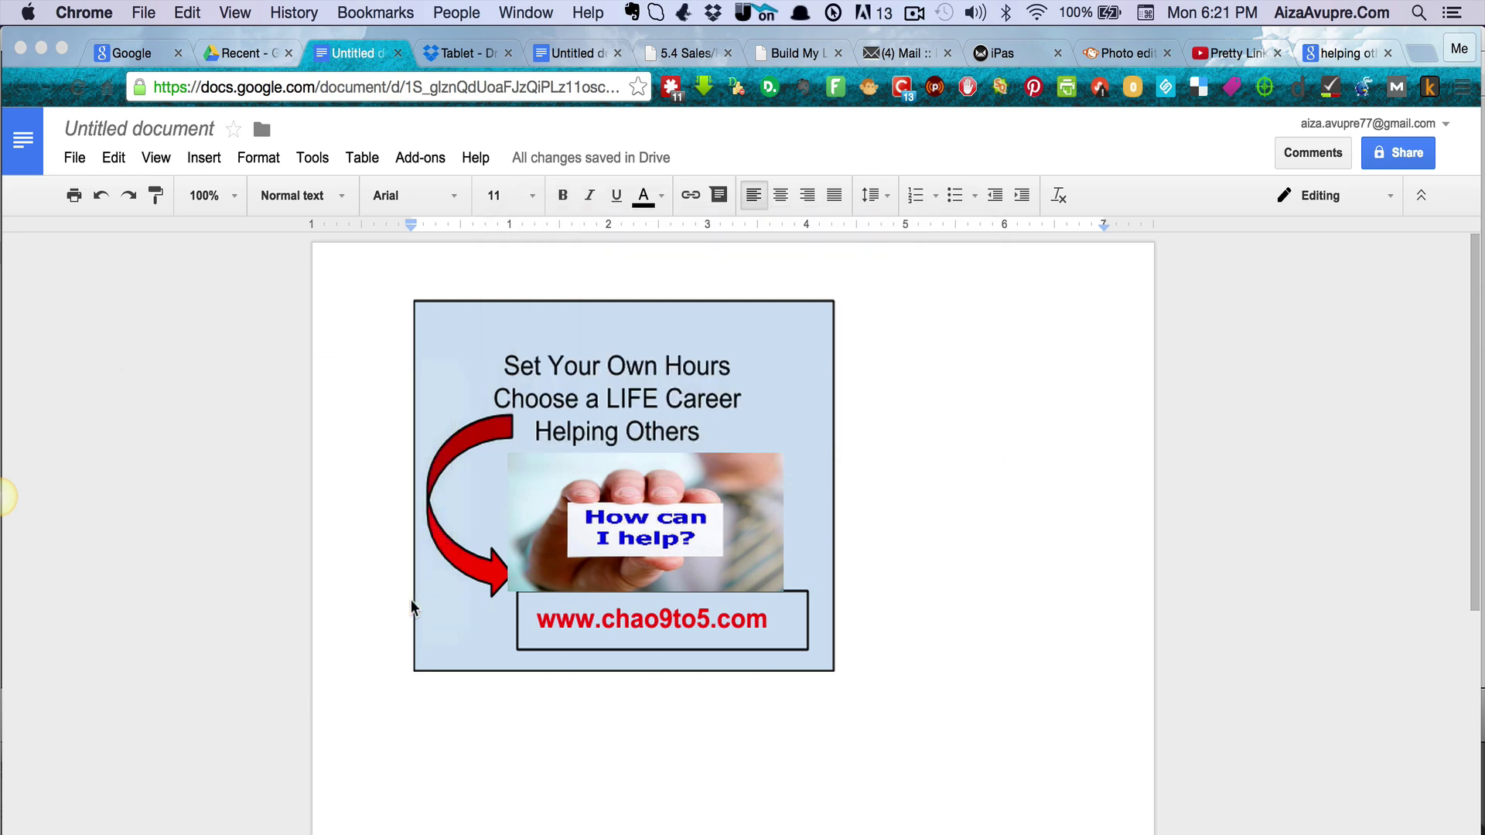